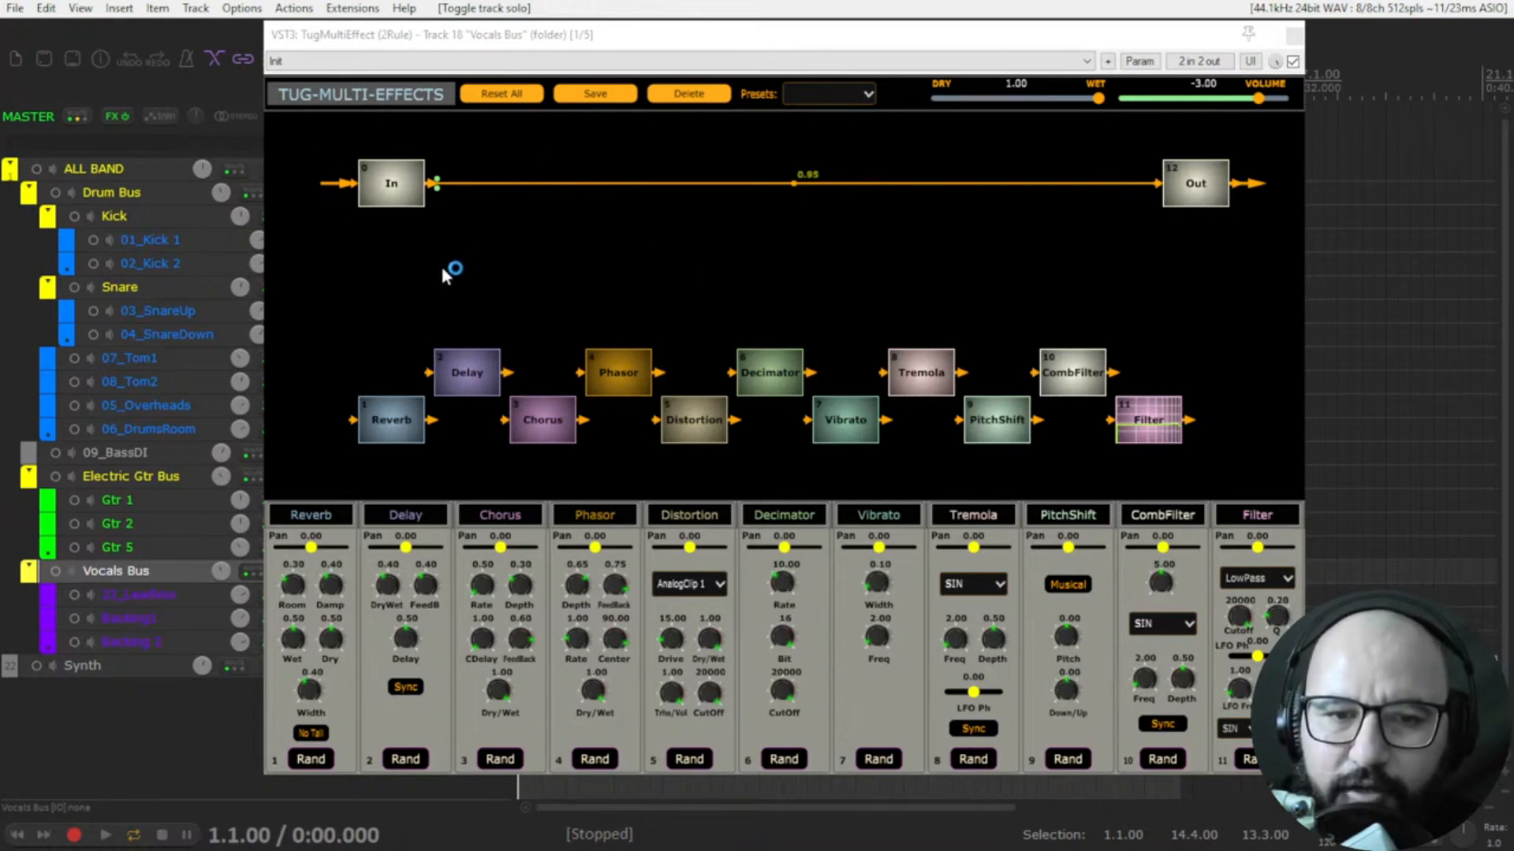
- Place the Delay module below the main line, route it from In to Out, and delete its connection to Out
left_click_drag(834, 40, 843, 40)
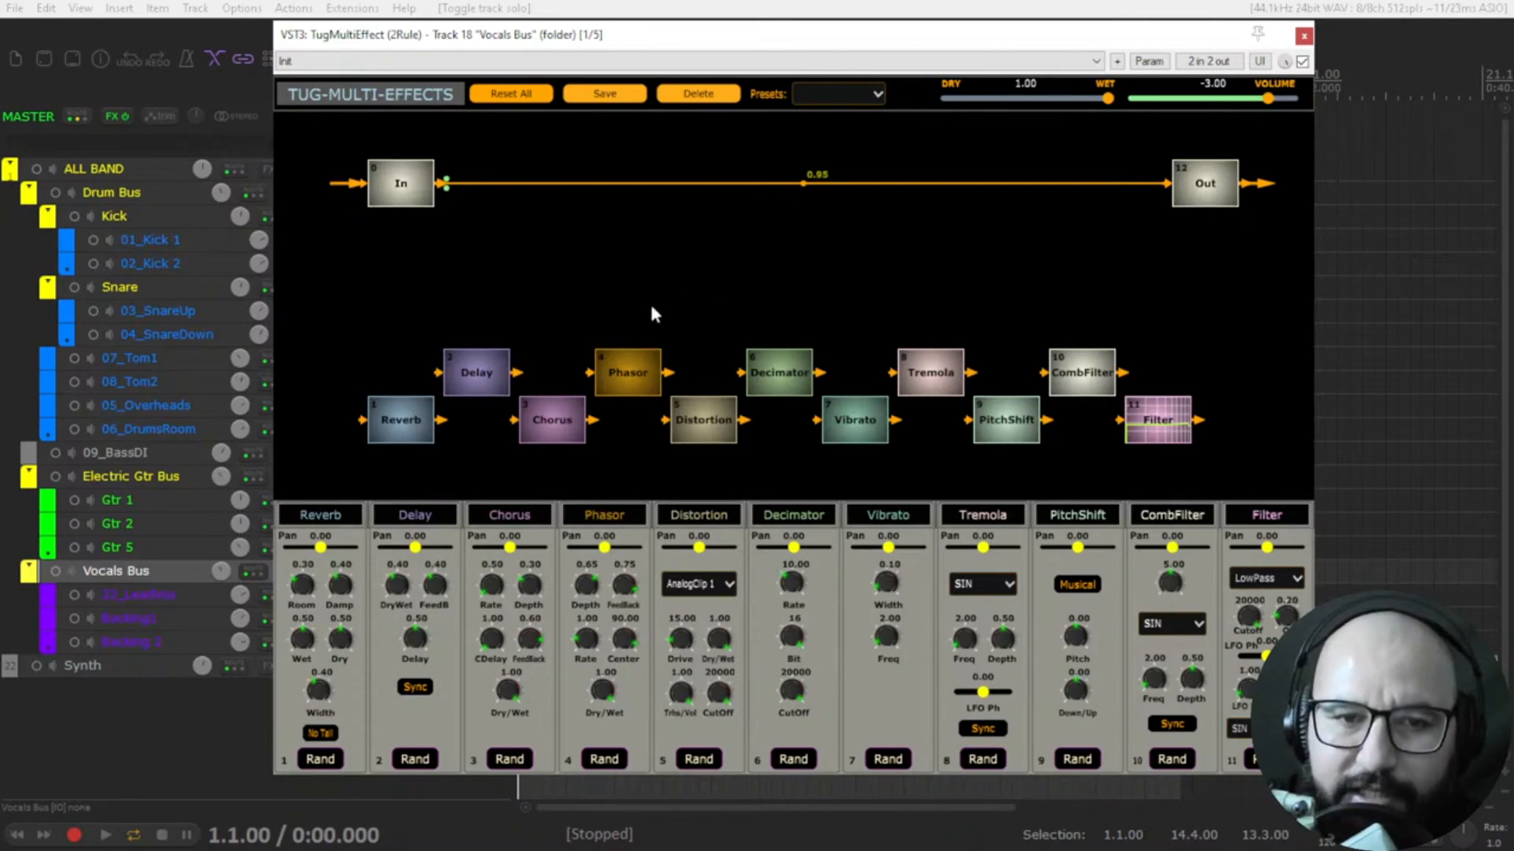
left_click_drag(473, 374, 504, 290)
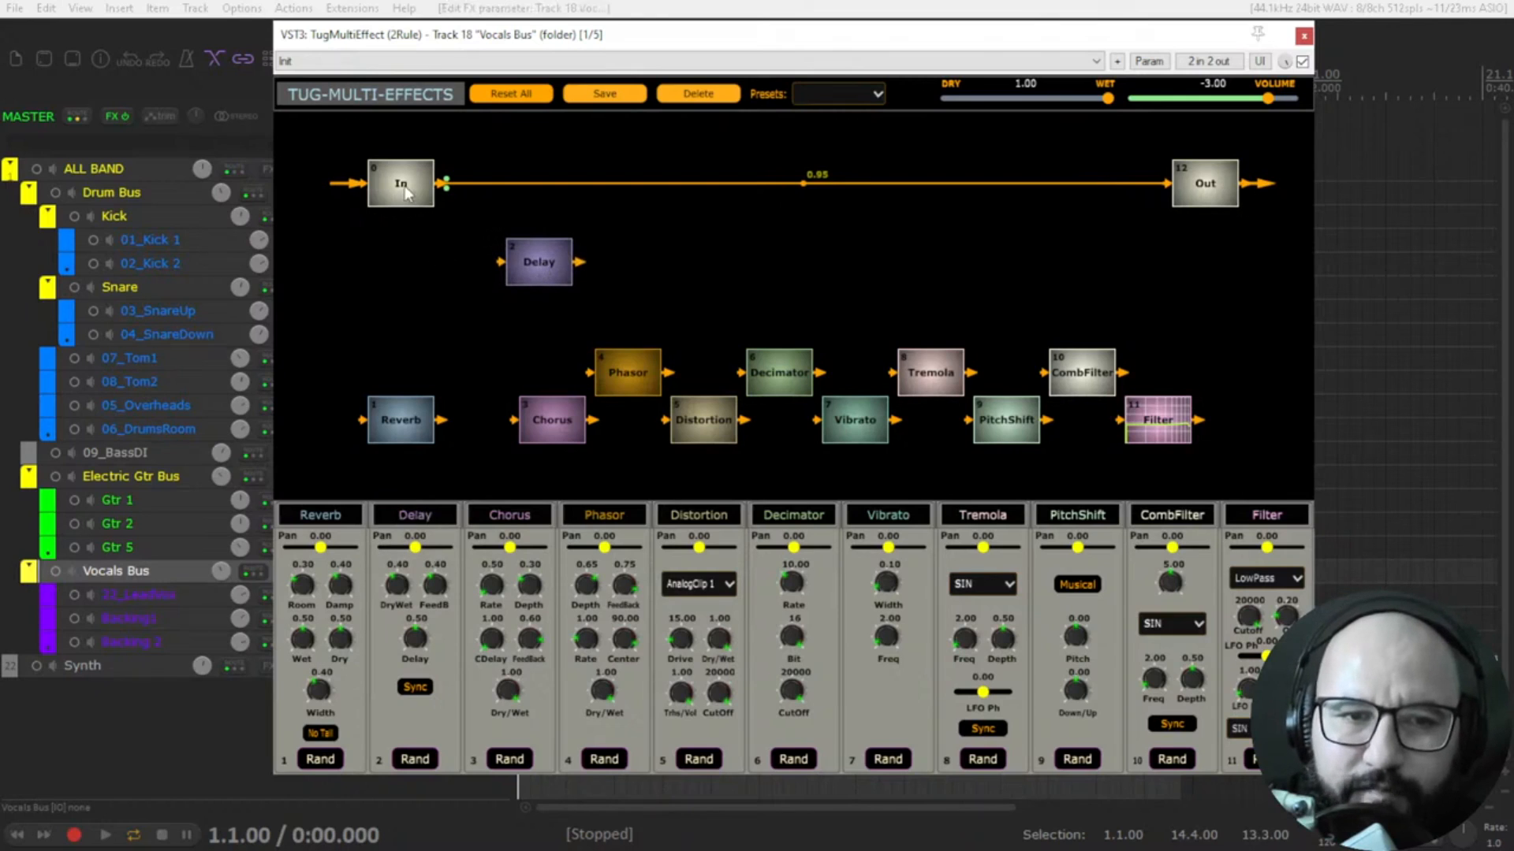
left_click_drag(440, 185, 505, 263)
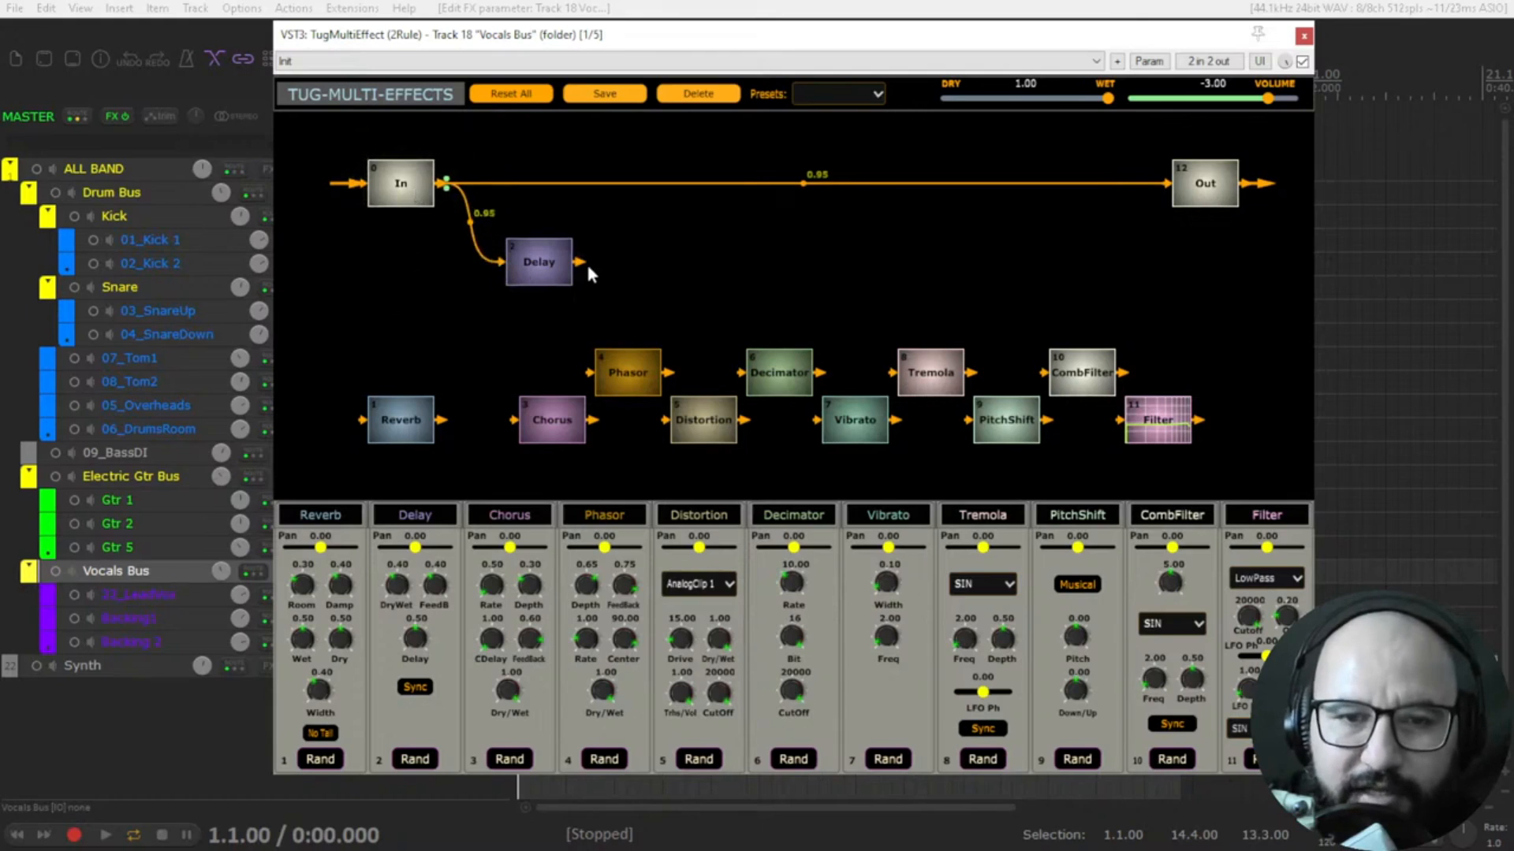
left_click_drag(581, 262, 1168, 184)
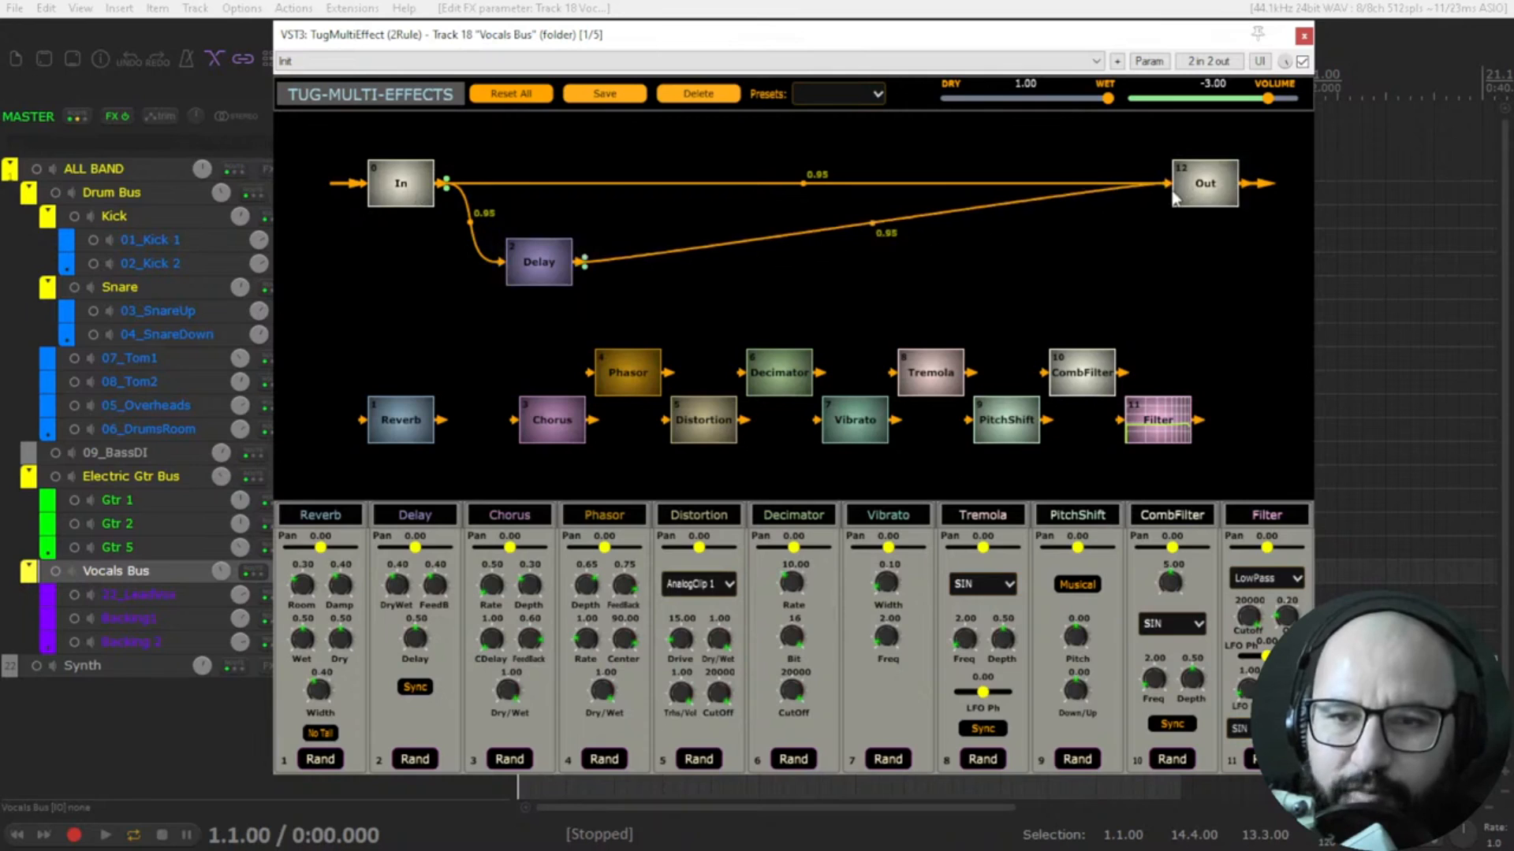
right_click(886, 231)
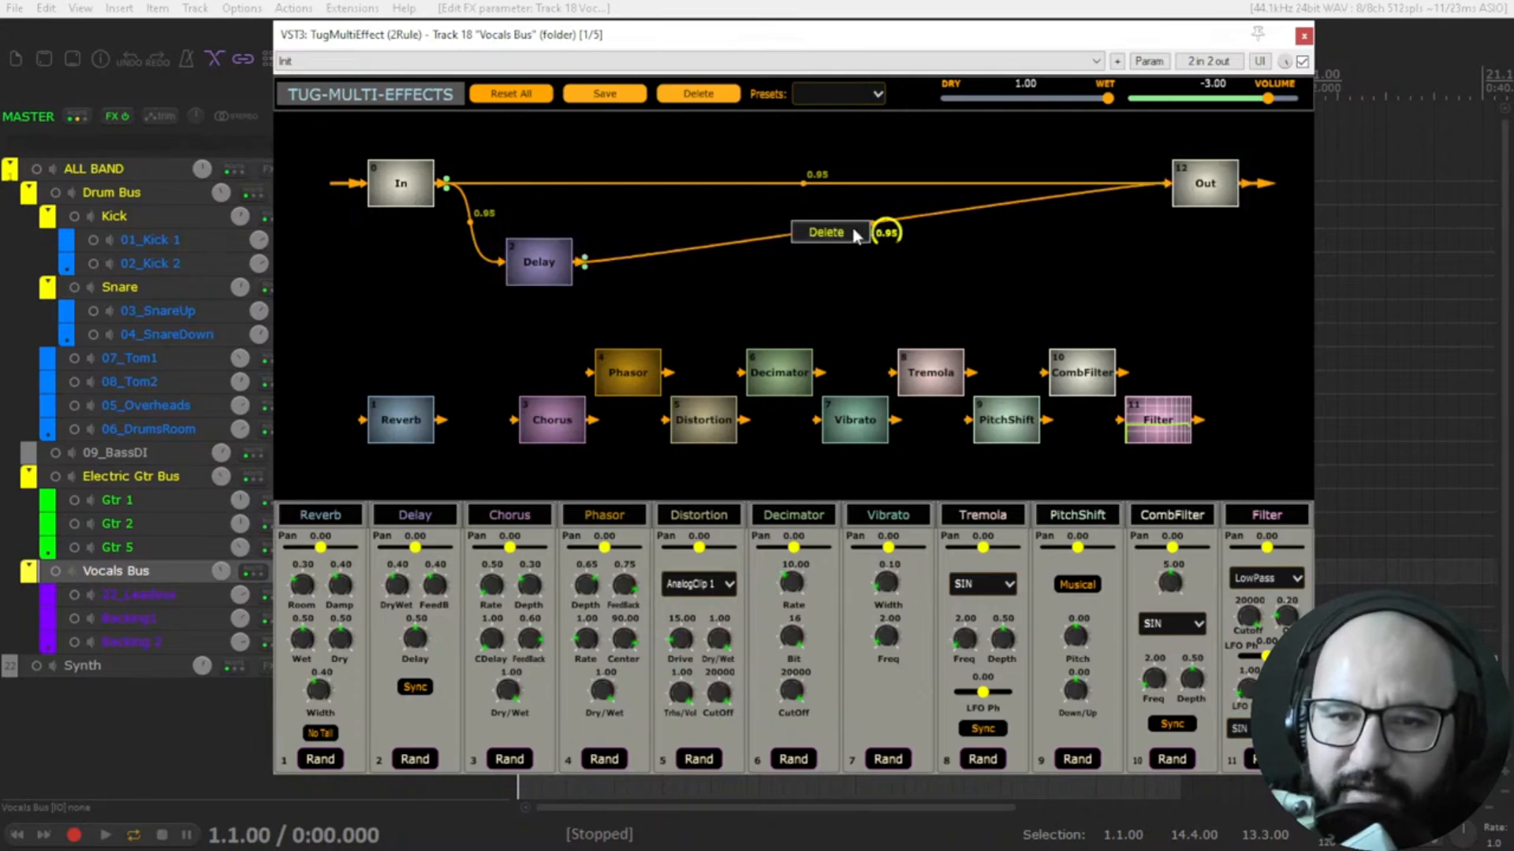
left_click(841, 235)
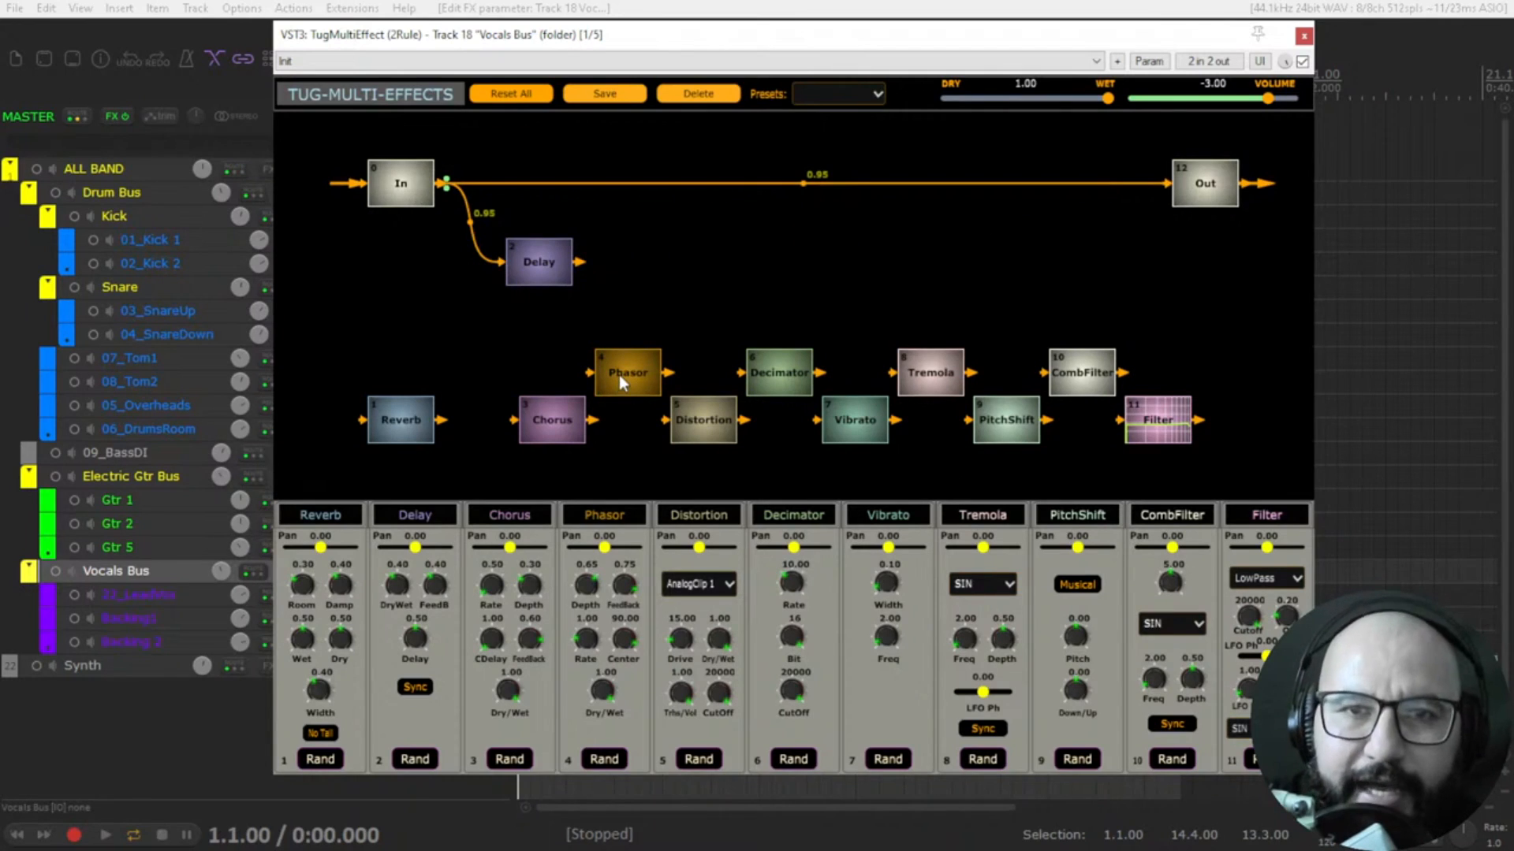
- Place the Phasor and Decimator modules in a row beside Delay and connect Delay's output to Out
left_click_drag(618, 375, 686, 278)
left_click_drag(778, 368, 817, 263)
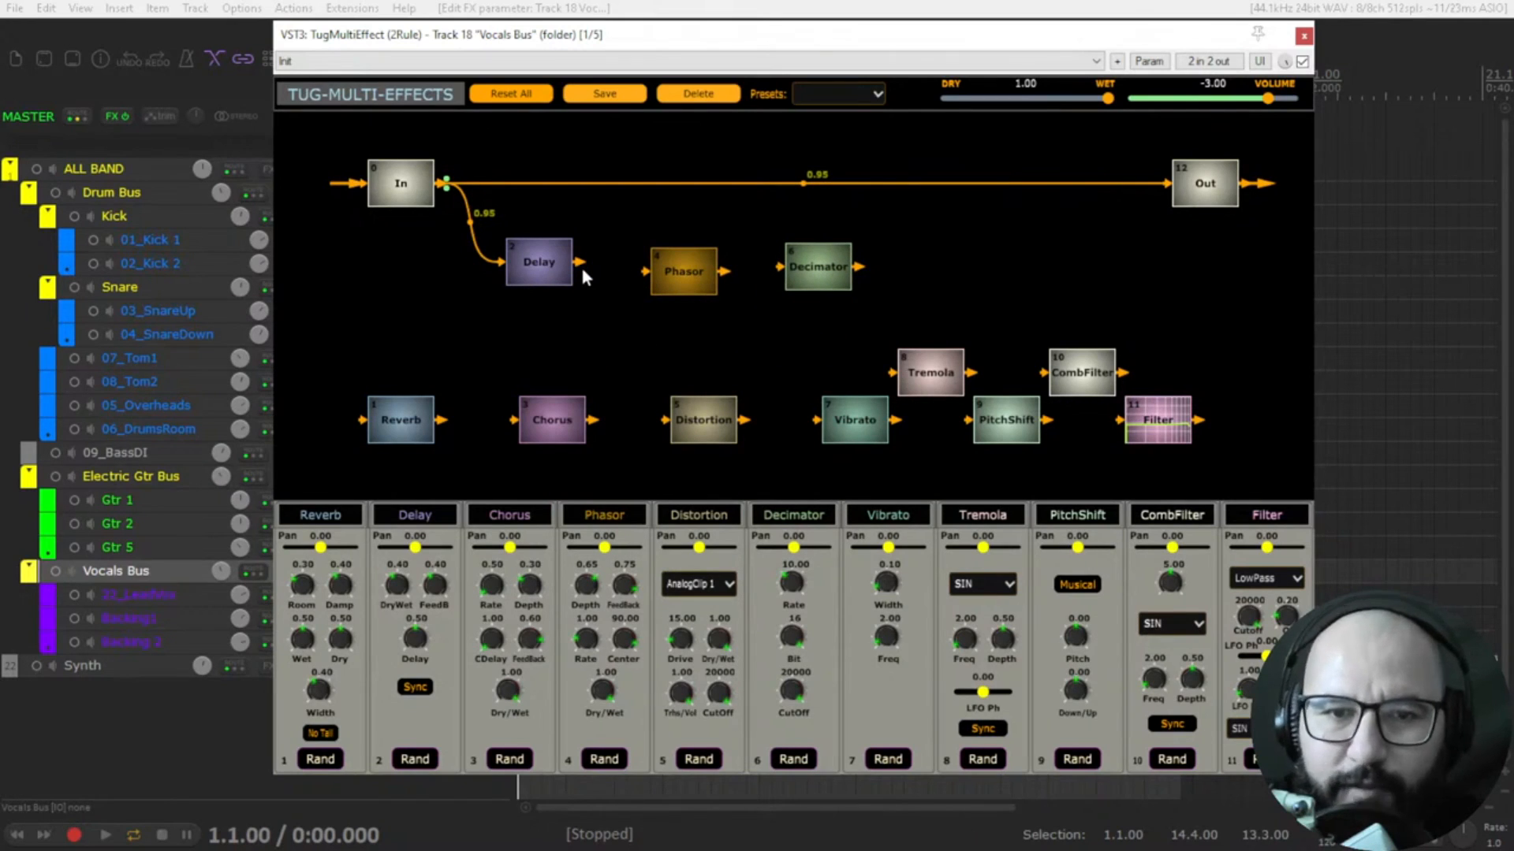
left_click_drag(578, 265, 1170, 183)
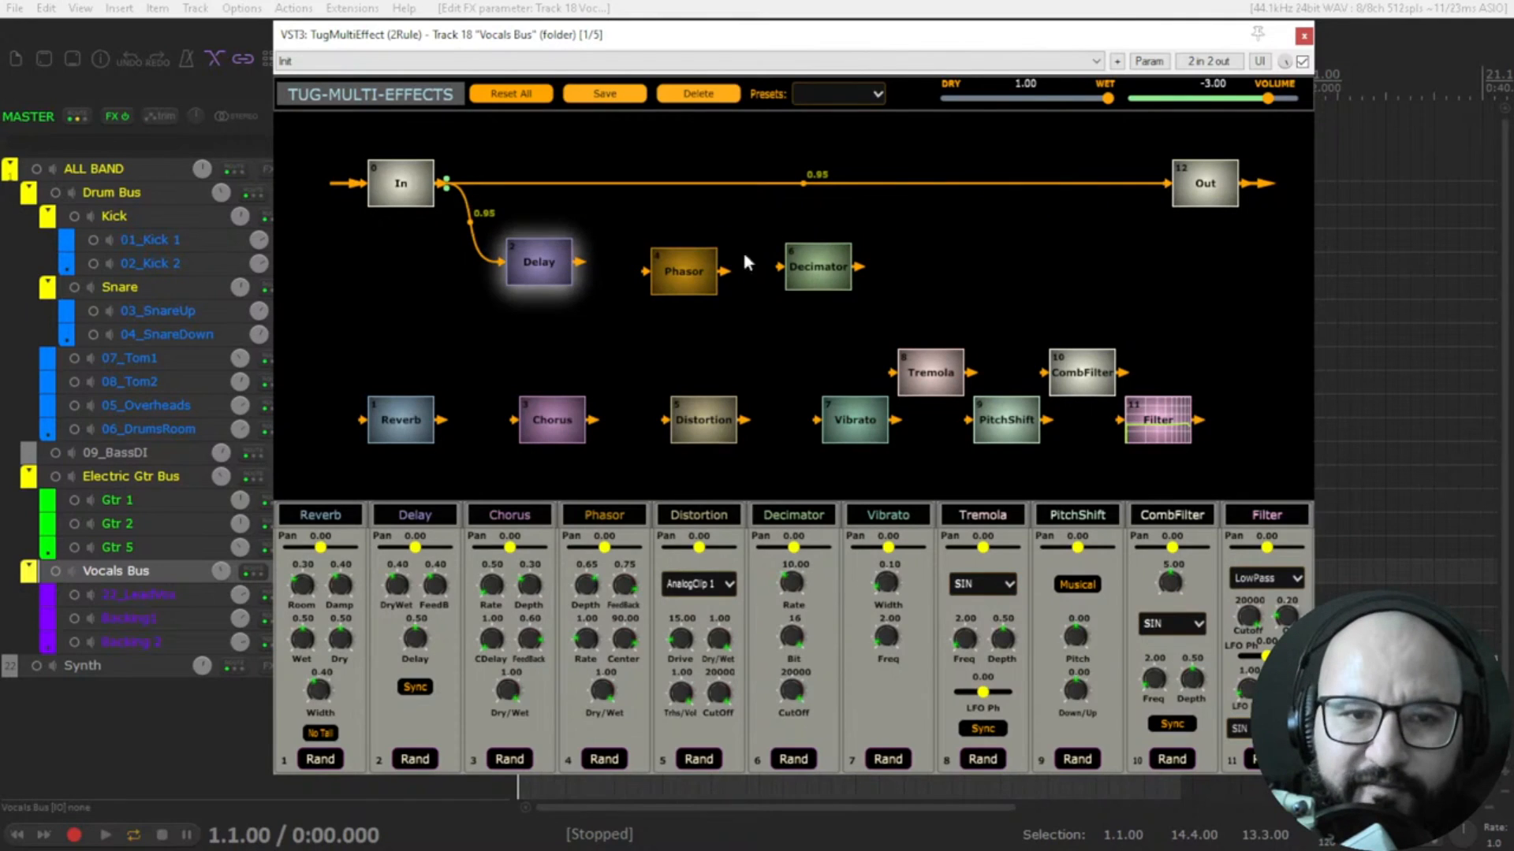
left_click_drag(579, 263, 1177, 184)
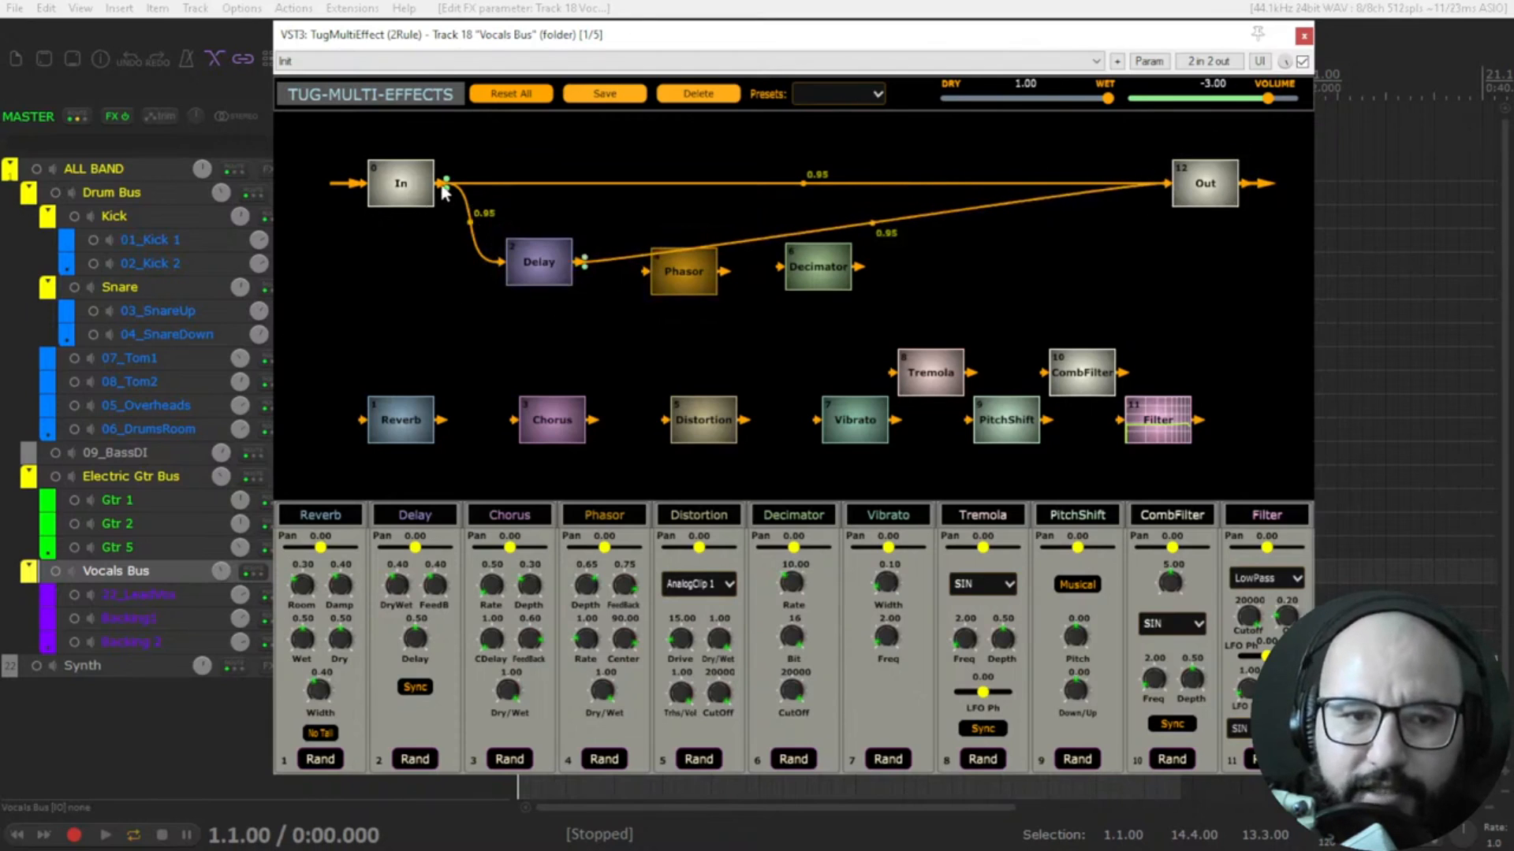
- Route a second parallel path from In through Phasor and Decimator to Out, and reset all modules and routing
left_click_drag(443, 189, 649, 276)
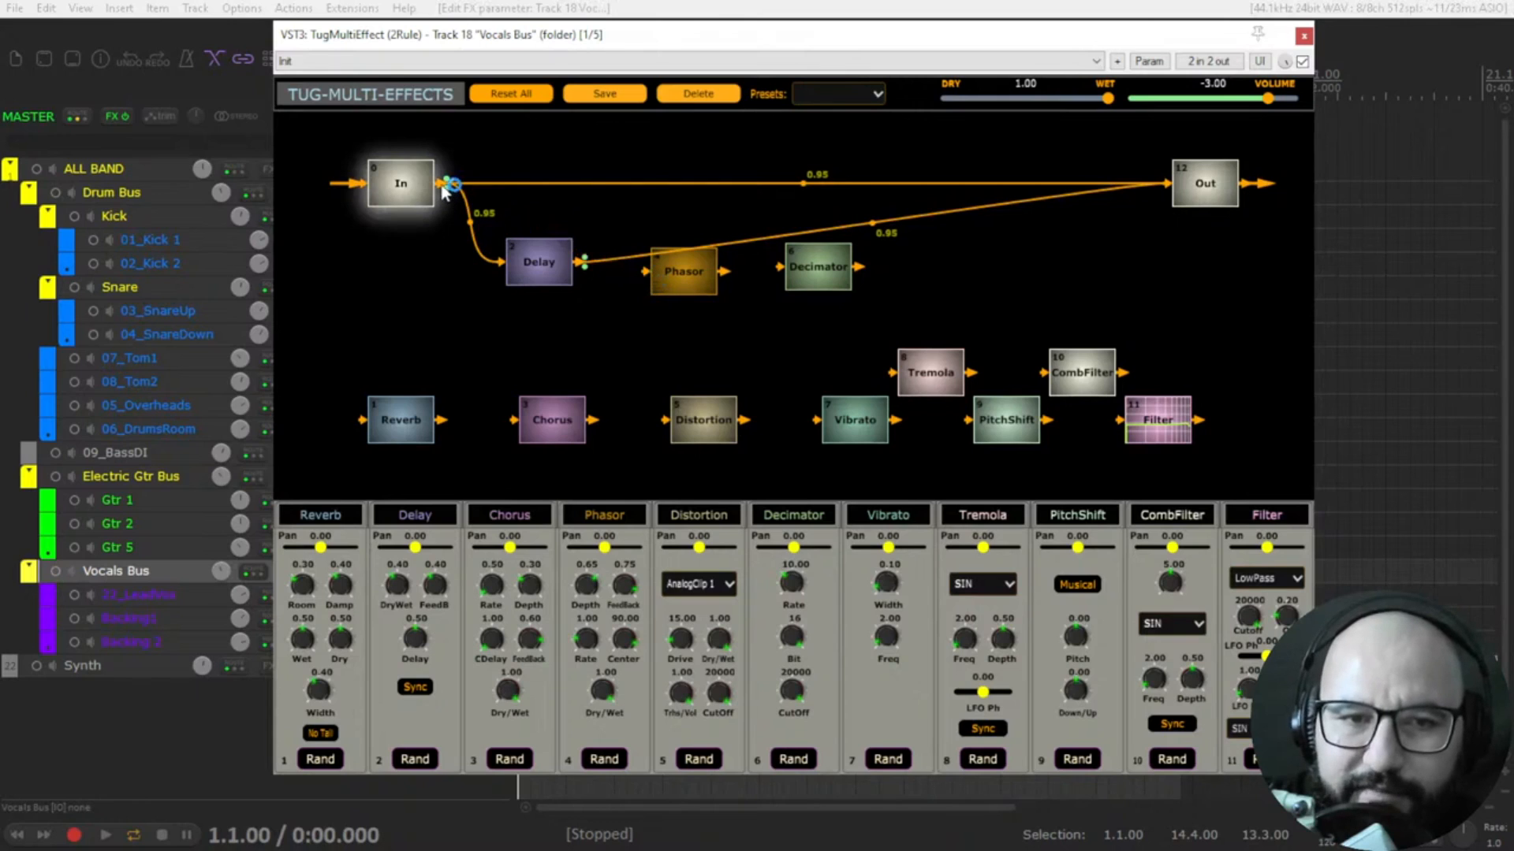
left_click_drag(444, 186, 654, 268)
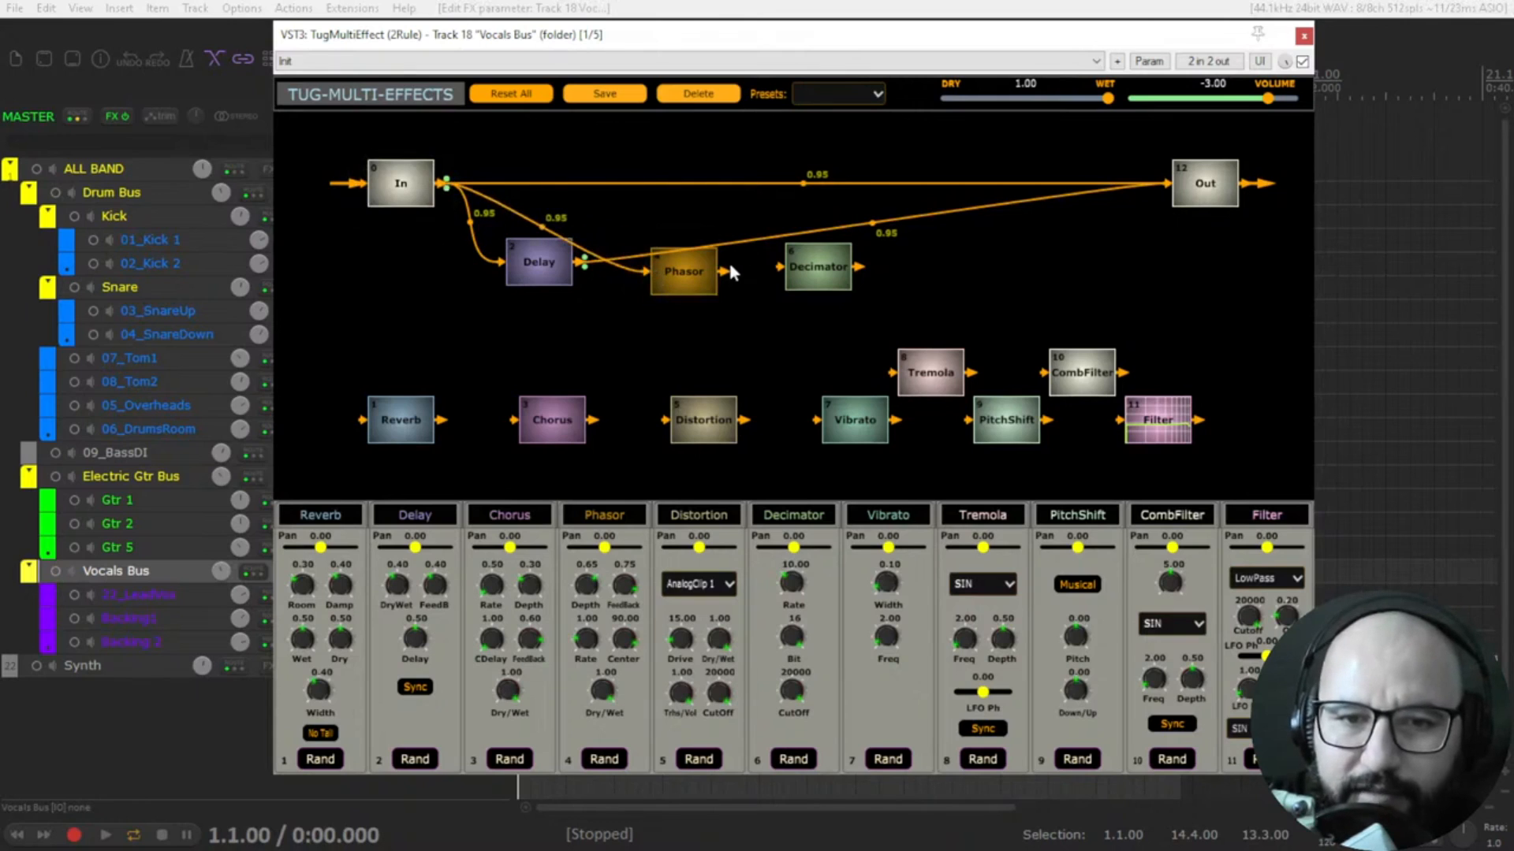
left_click_drag(786, 269, 1181, 184)
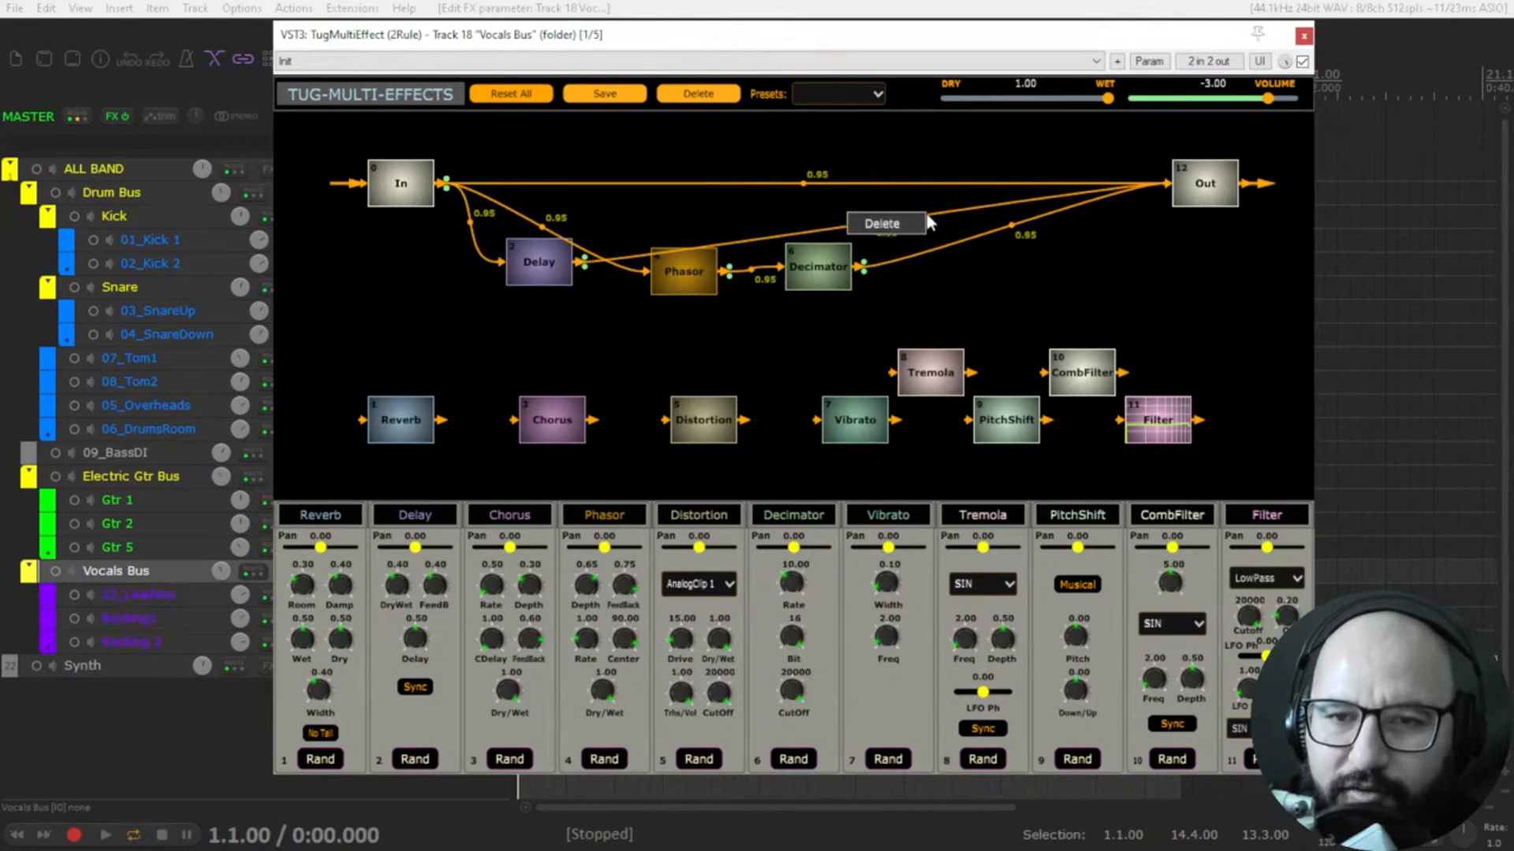
left_click(512, 100)
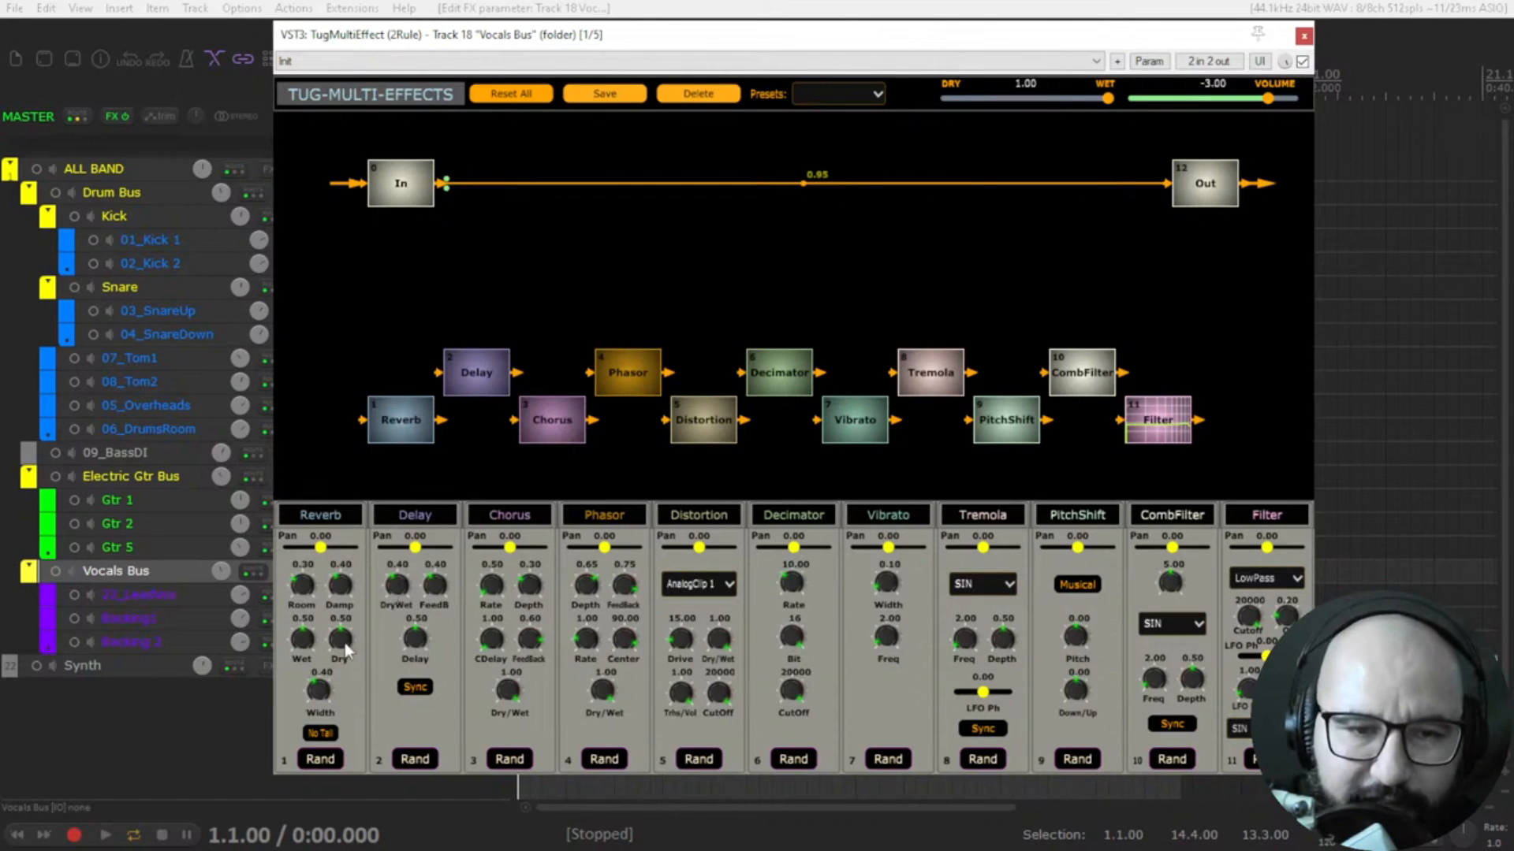
- Review the effect parameters, including the available Distortion types and Tremola waveforms, without choosing different options
mouse_move(321, 547)
left_mouse_down()
mouse_move(298, 550)
mouse_move(323, 548)
left_mouse_up()
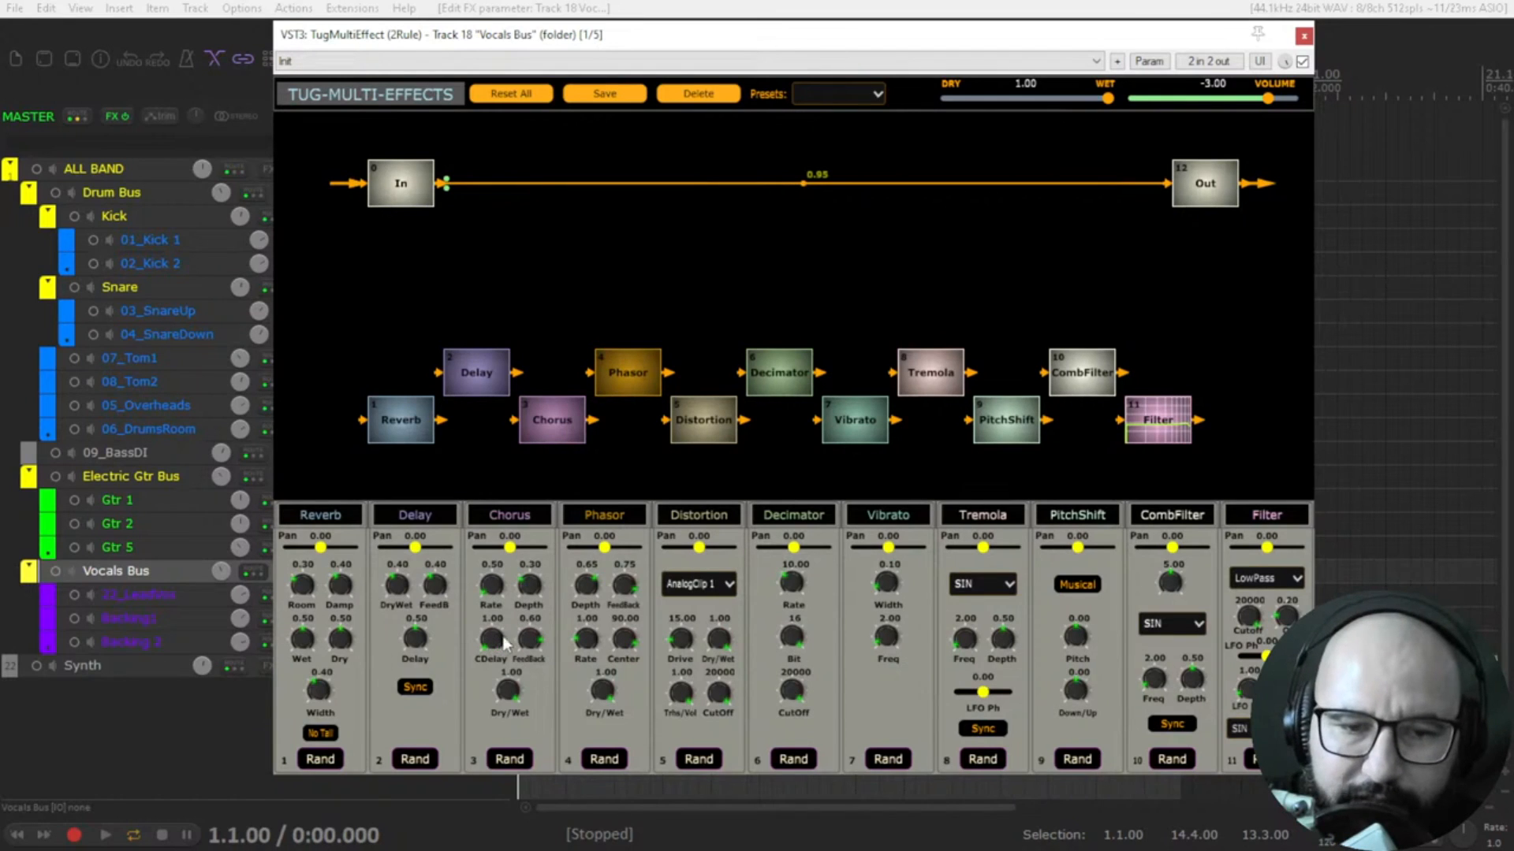
left_click(721, 583)
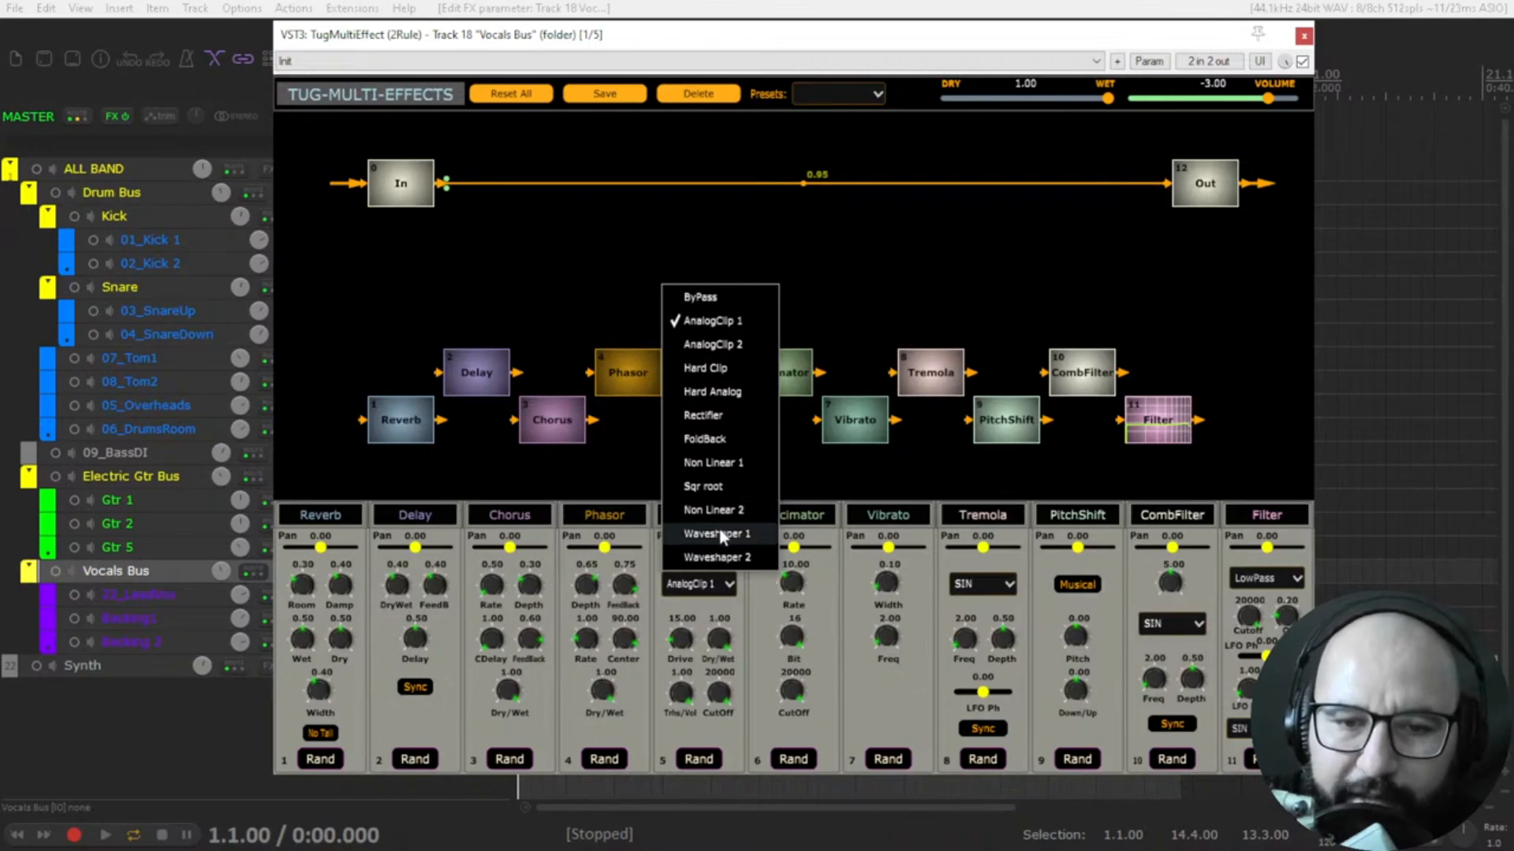
left_click(736, 616)
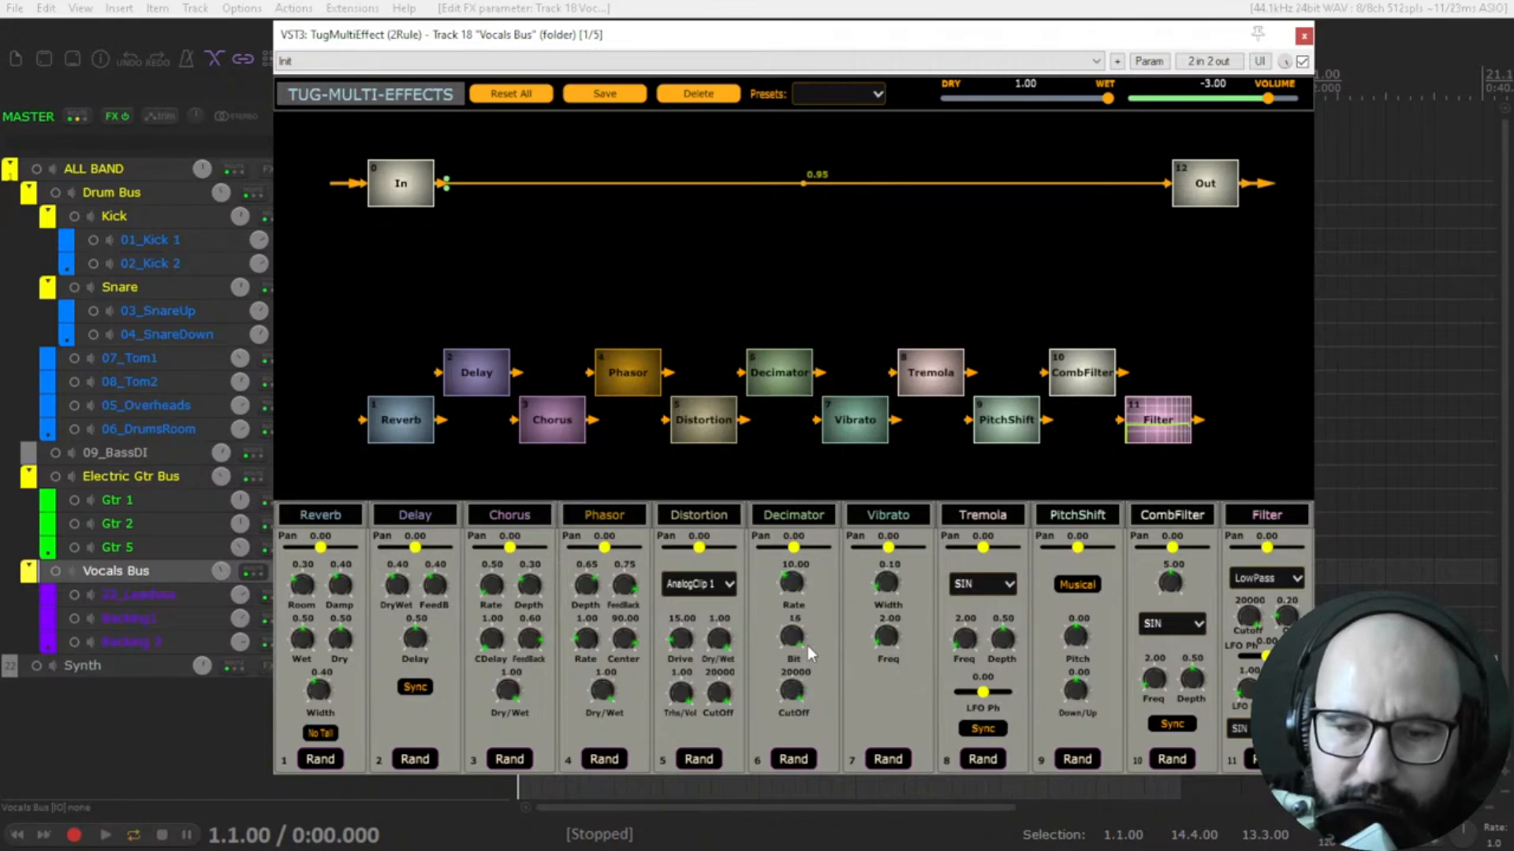
mouse_move(807, 645)
left_mouse_down()
mouse_move(788, 758)
mouse_move(796, 631)
left_mouse_up()
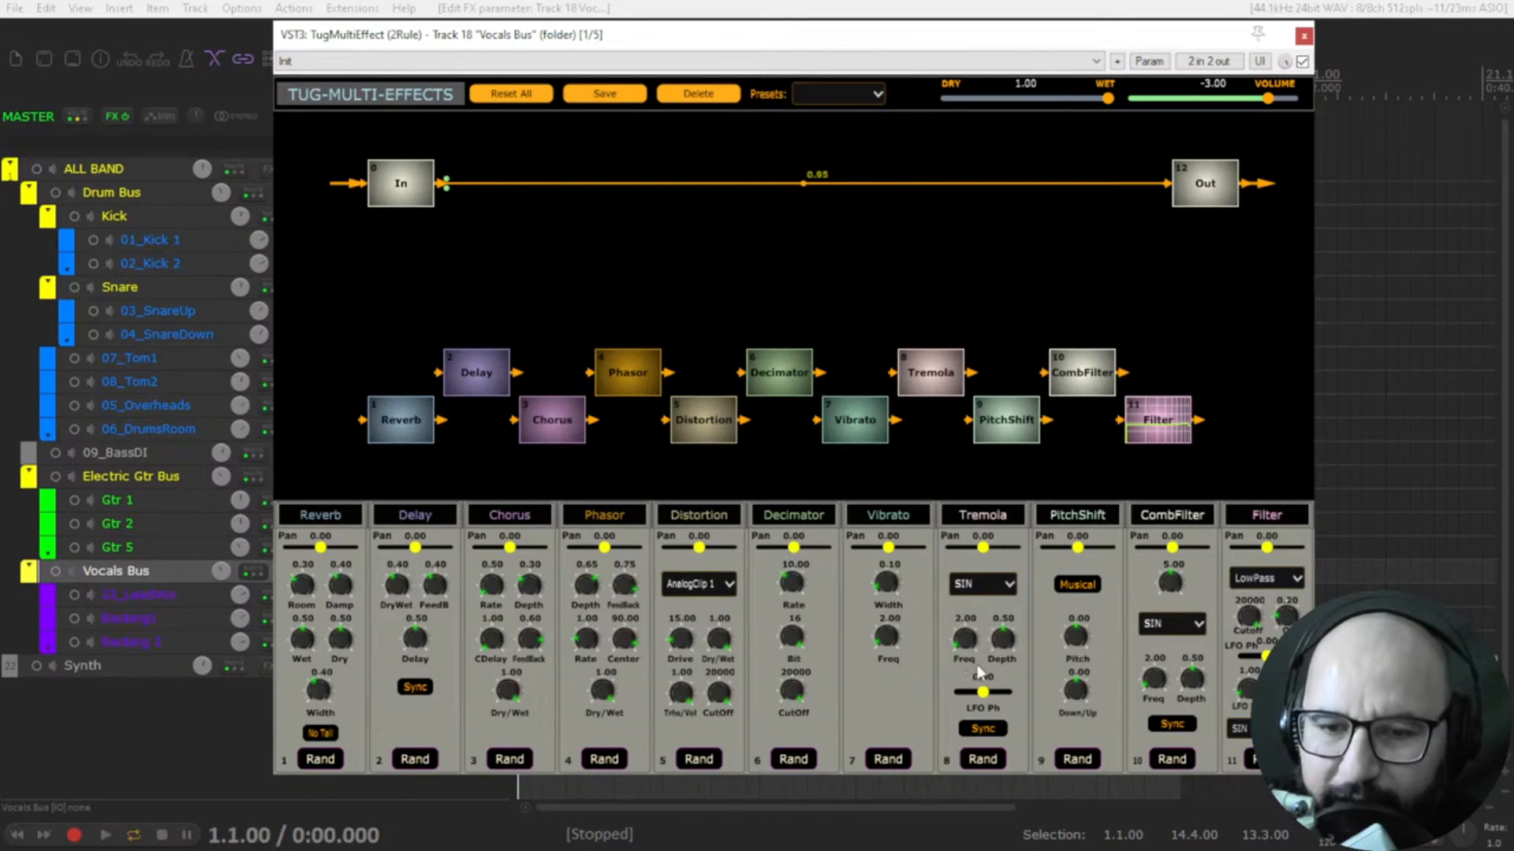
left_click(1009, 585)
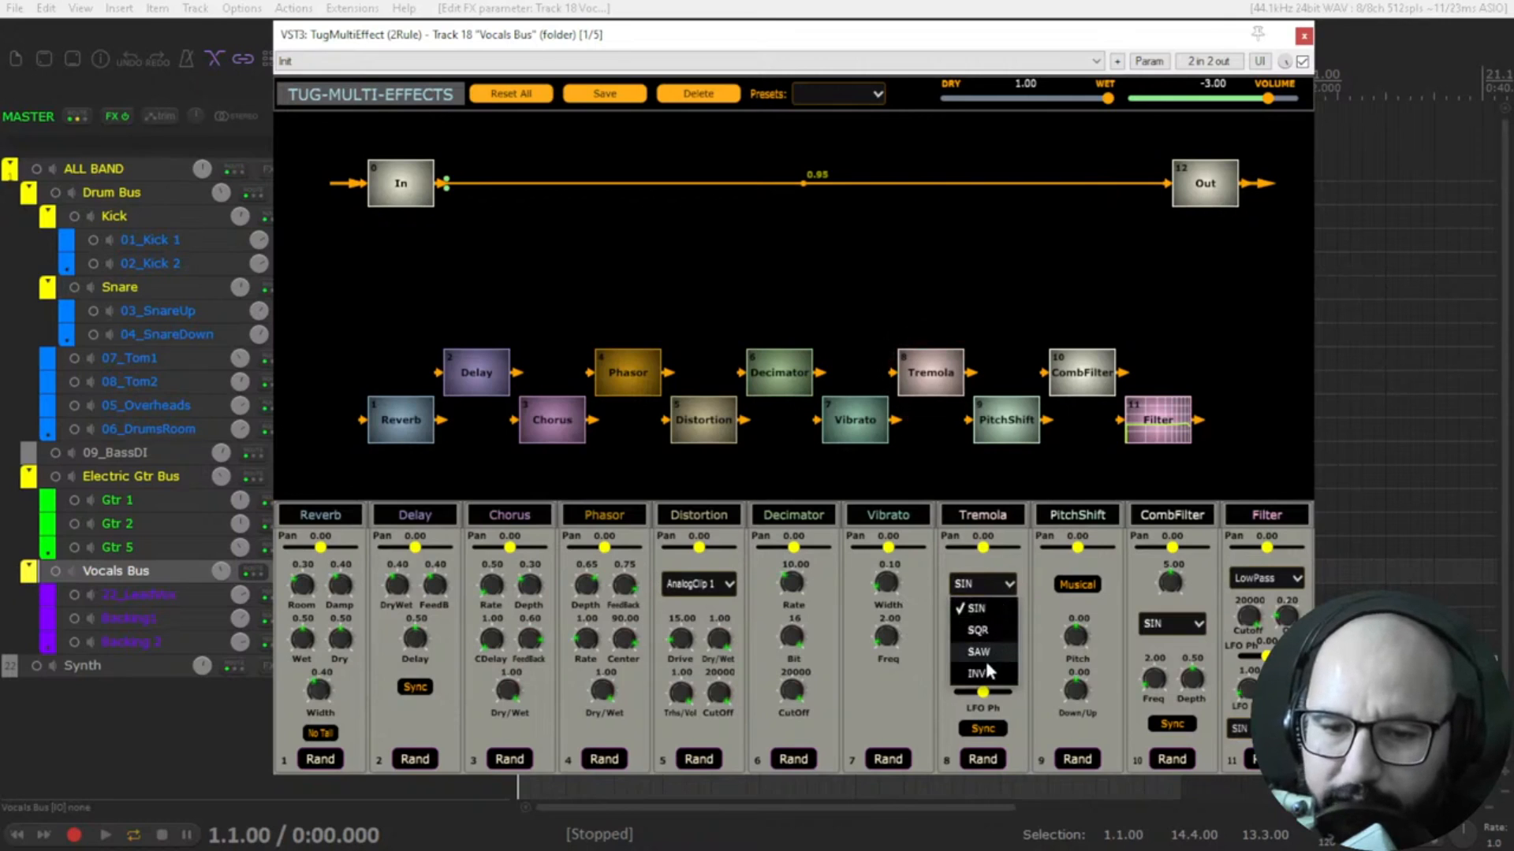
left_click(936, 632)
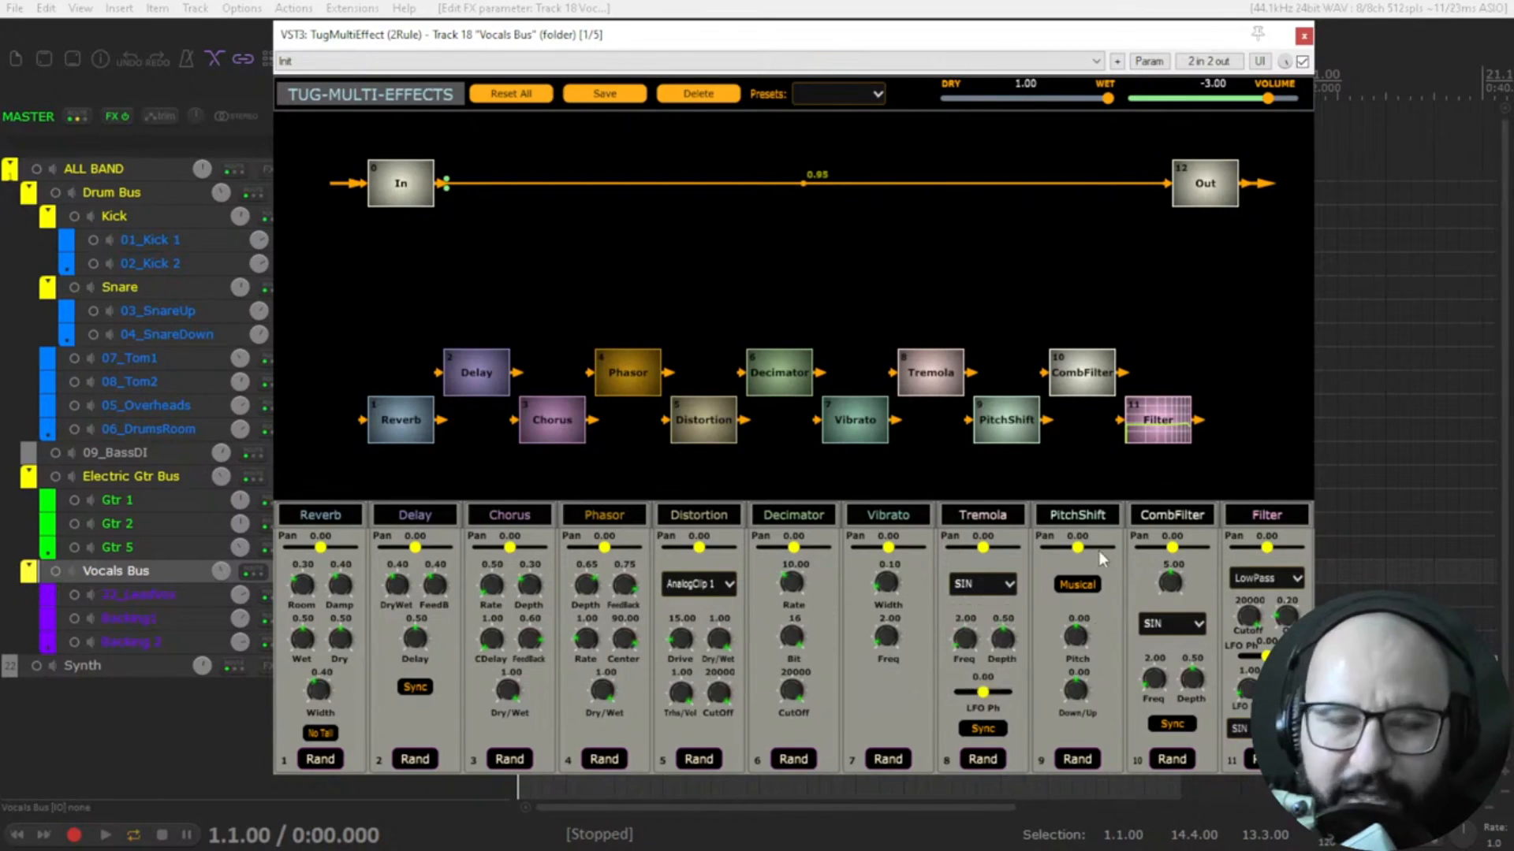
- Toggle PitchShift's Musical mode on and off and lower its pitch to -1.61
left_click(1079, 584)
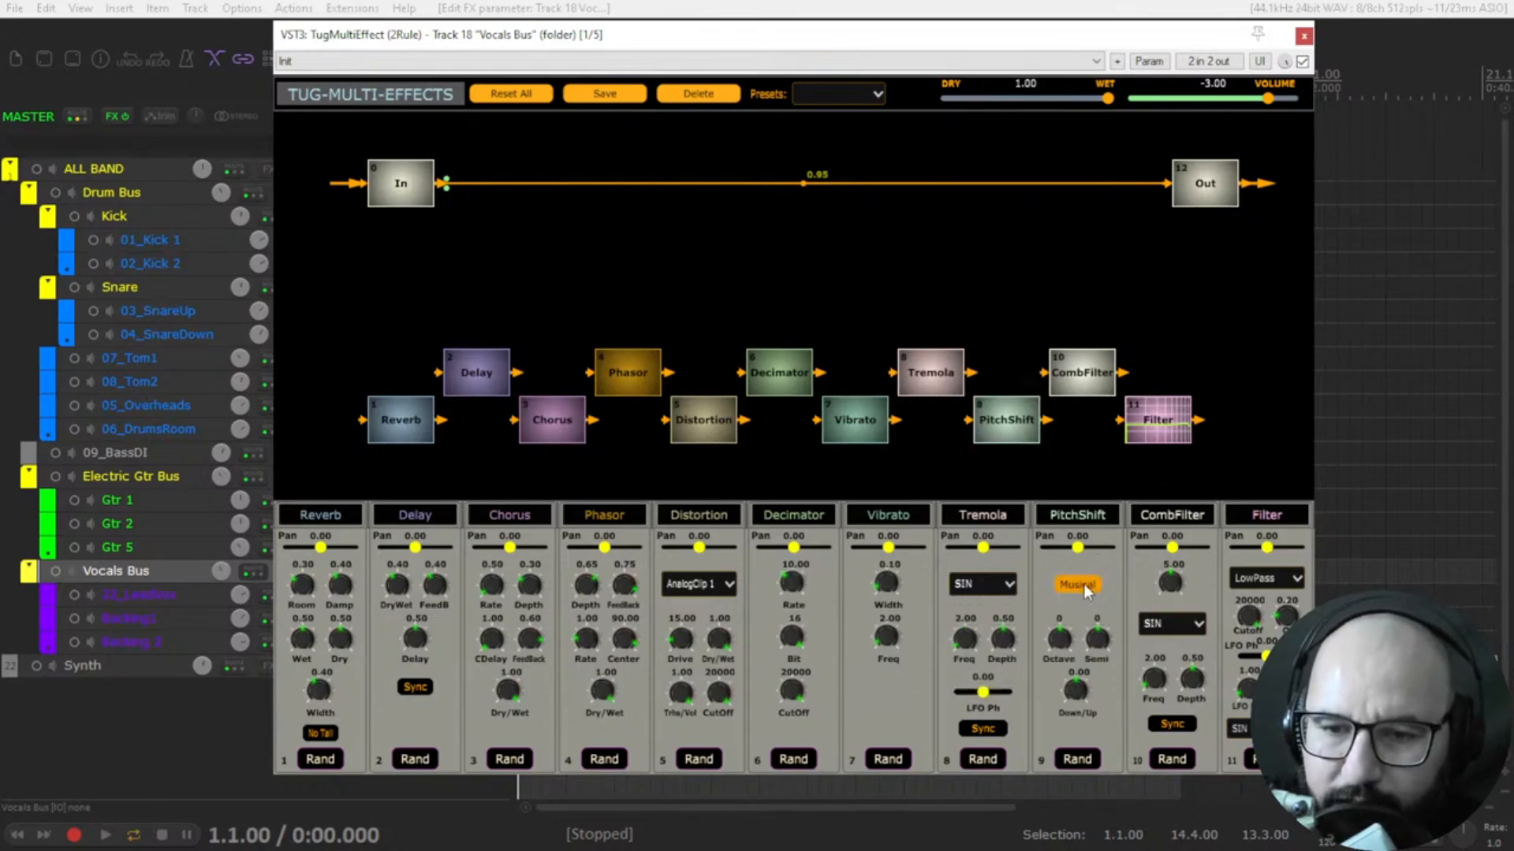
left_click(1077, 584)
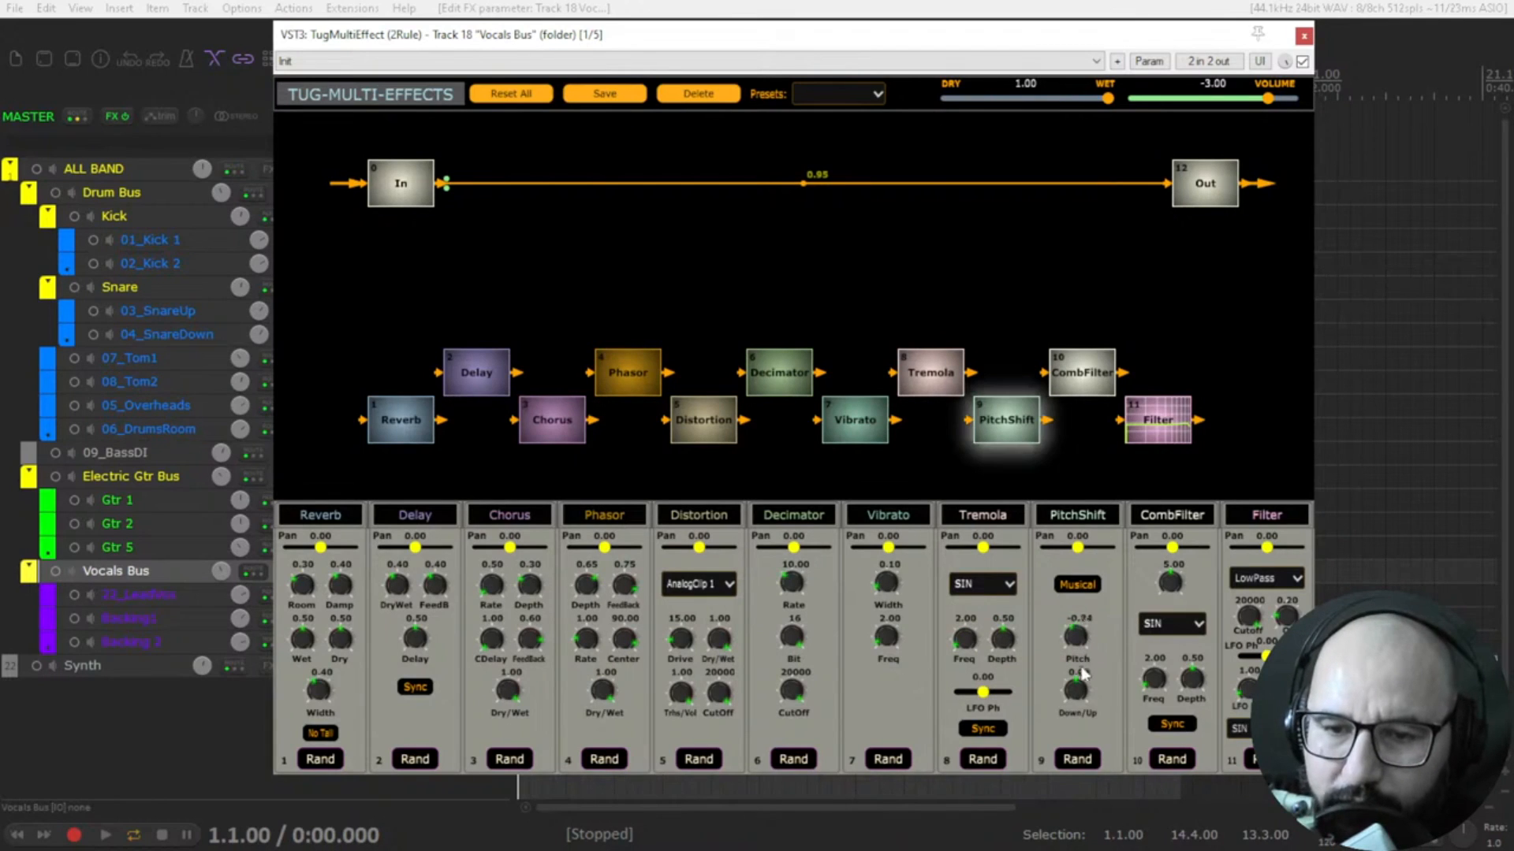
left_click_drag(1077, 637, 1057, 692)
- Try PitchShift's Musical mode with the octave lowered to -2, reset the octave, and switch Musical mode off
left_click(1082, 587)
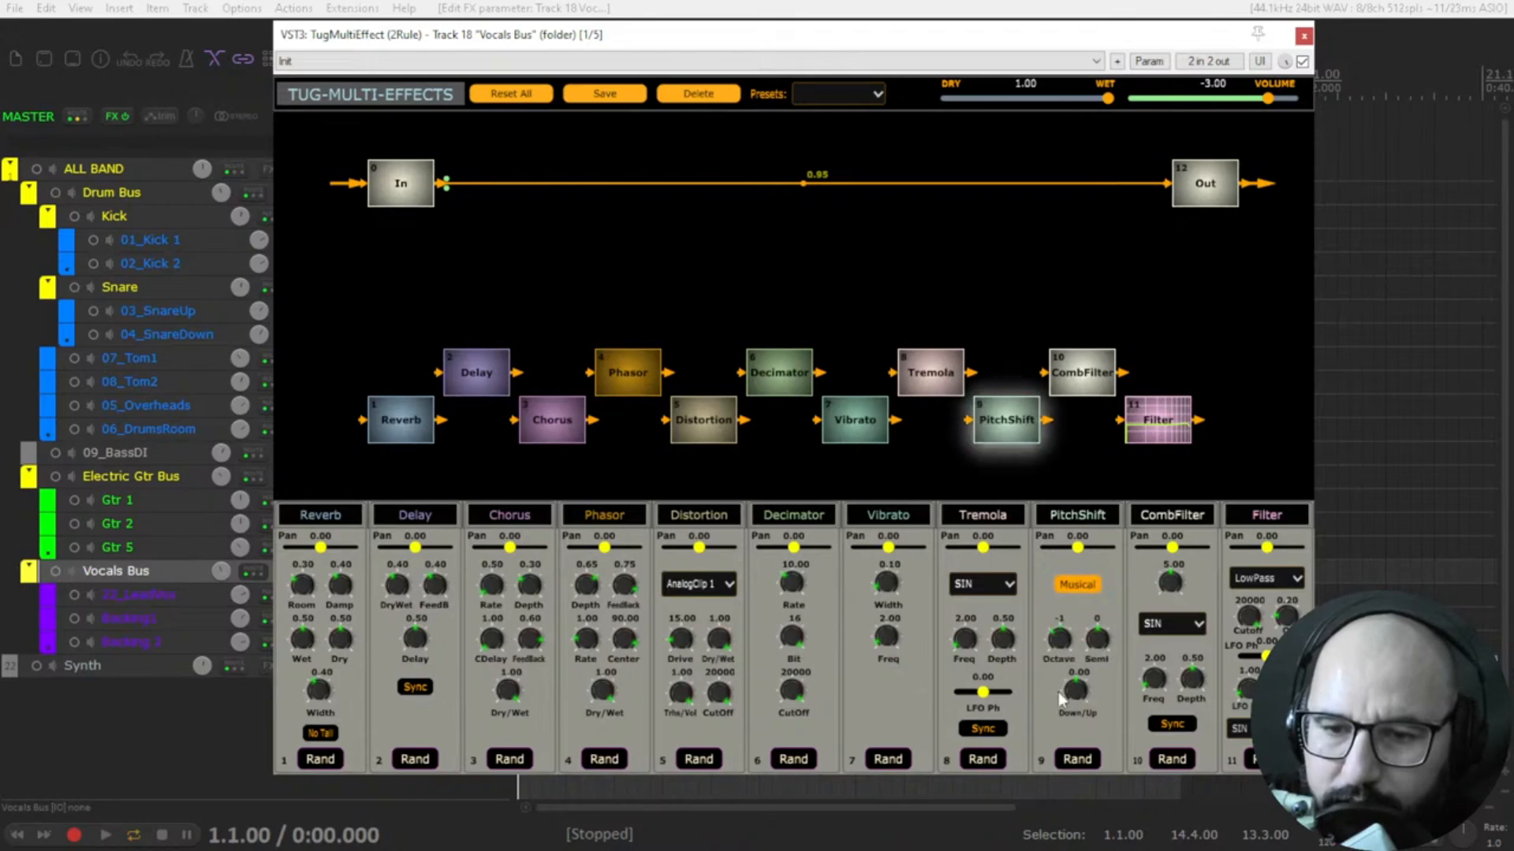
left_click_drag(1096, 640, 1058, 702)
left_click(1059, 643)
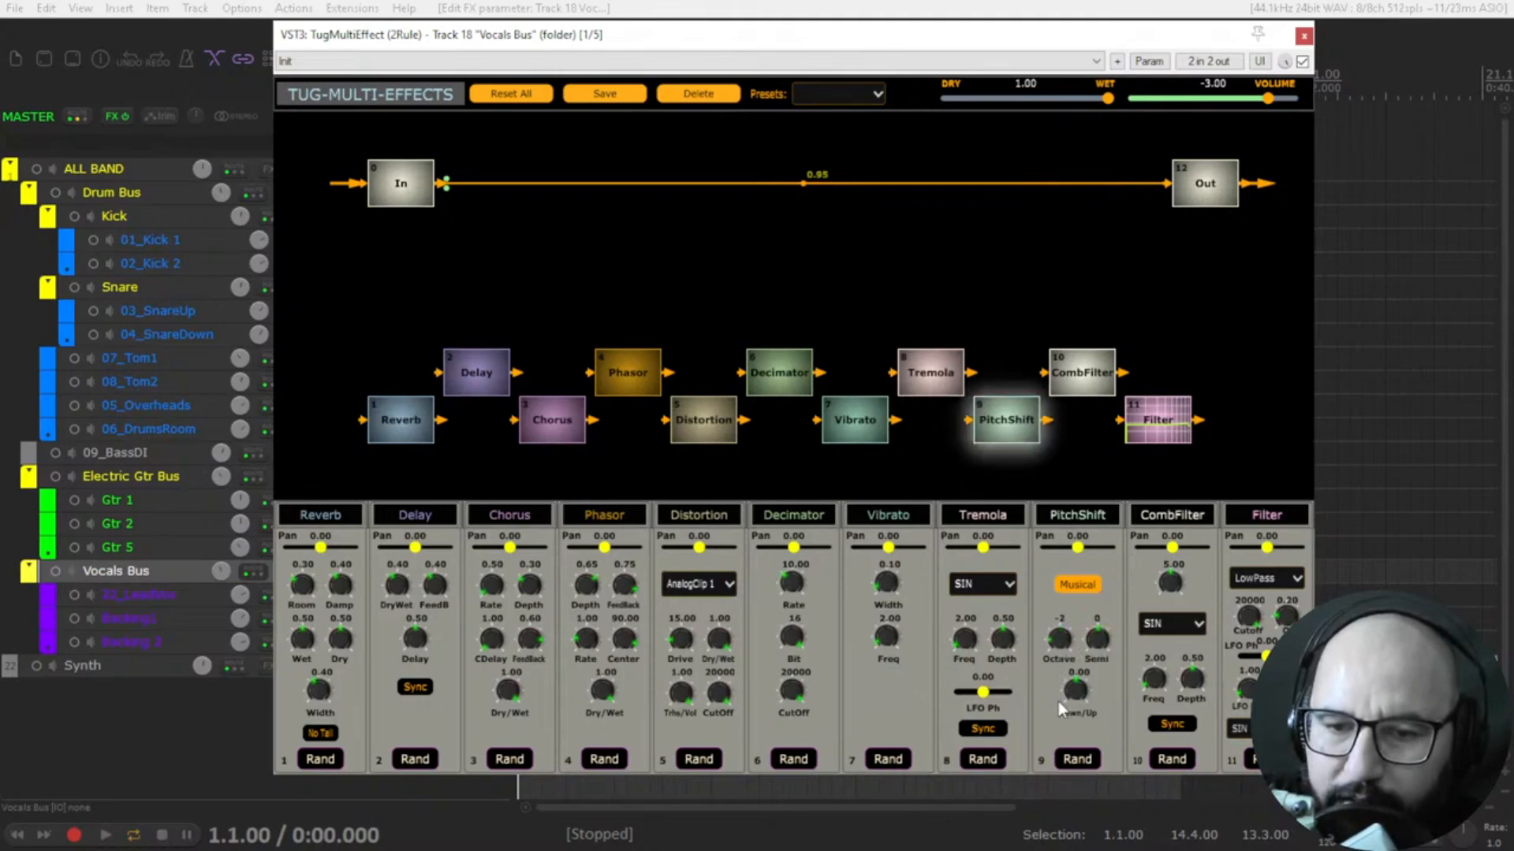
double_click(1059, 643)
left_click(1075, 586)
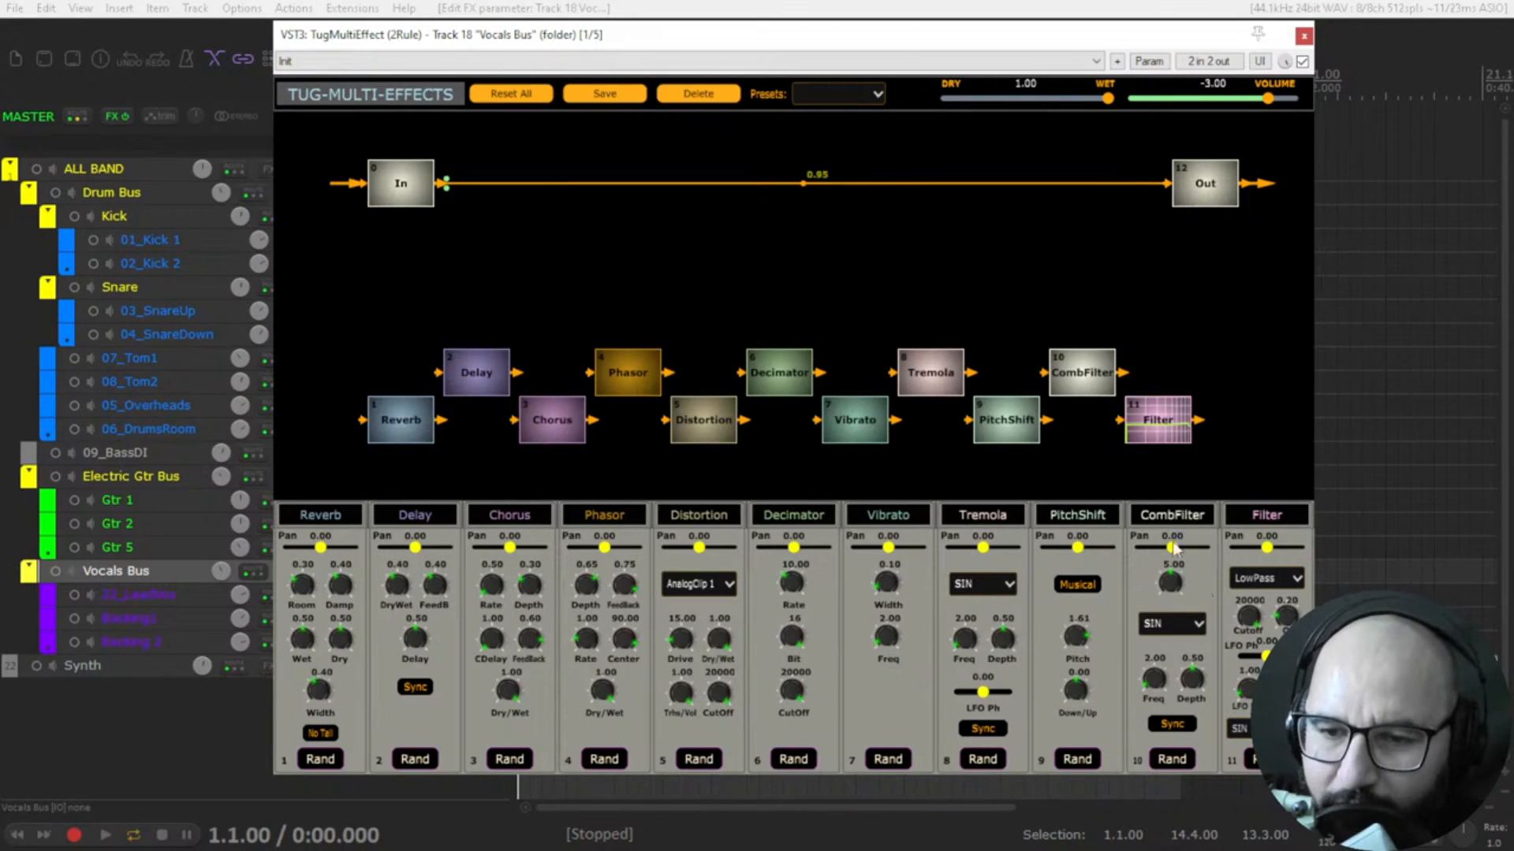
- Review the Filter module's type options and shift the CombFilter module slightly upward in the routing area
left_click(1264, 575)
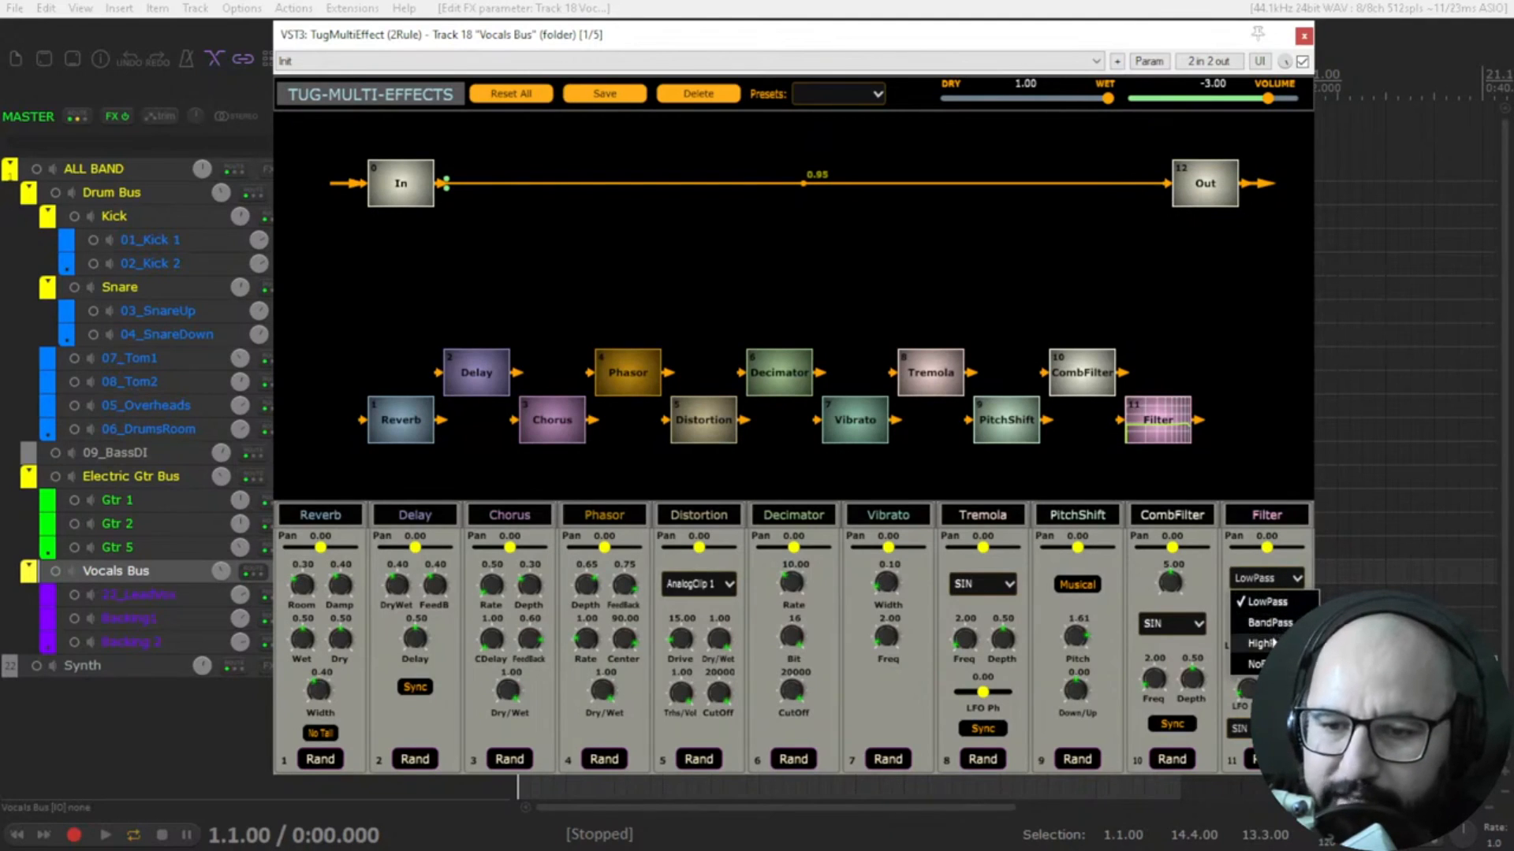
left_click(1232, 451)
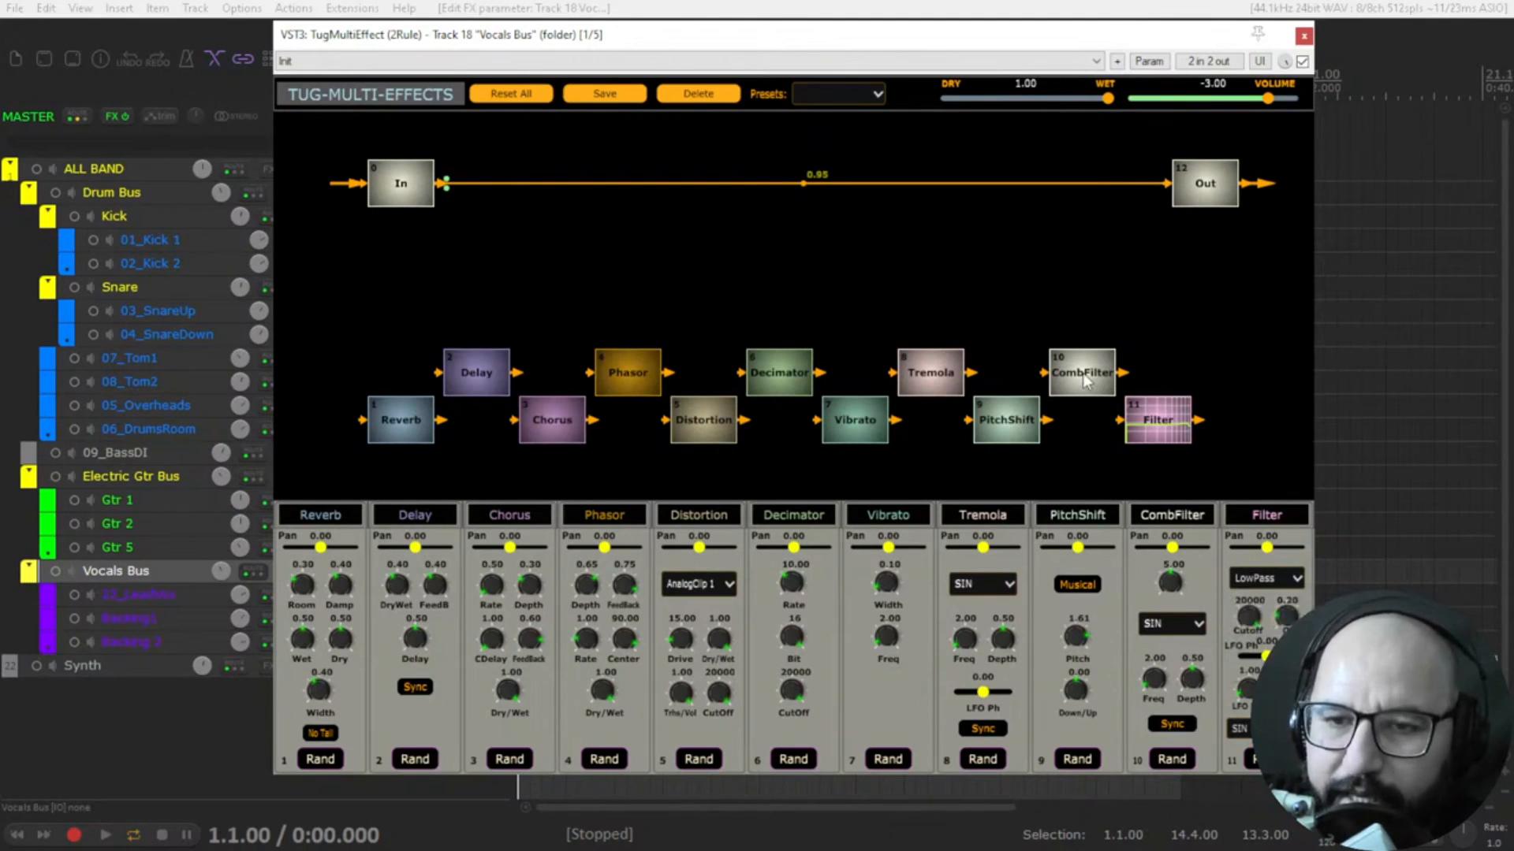
mouse_move(1084, 378)
left_mouse_down()
mouse_move(1075, 284)
mouse_move(1079, 372)
left_mouse_up()
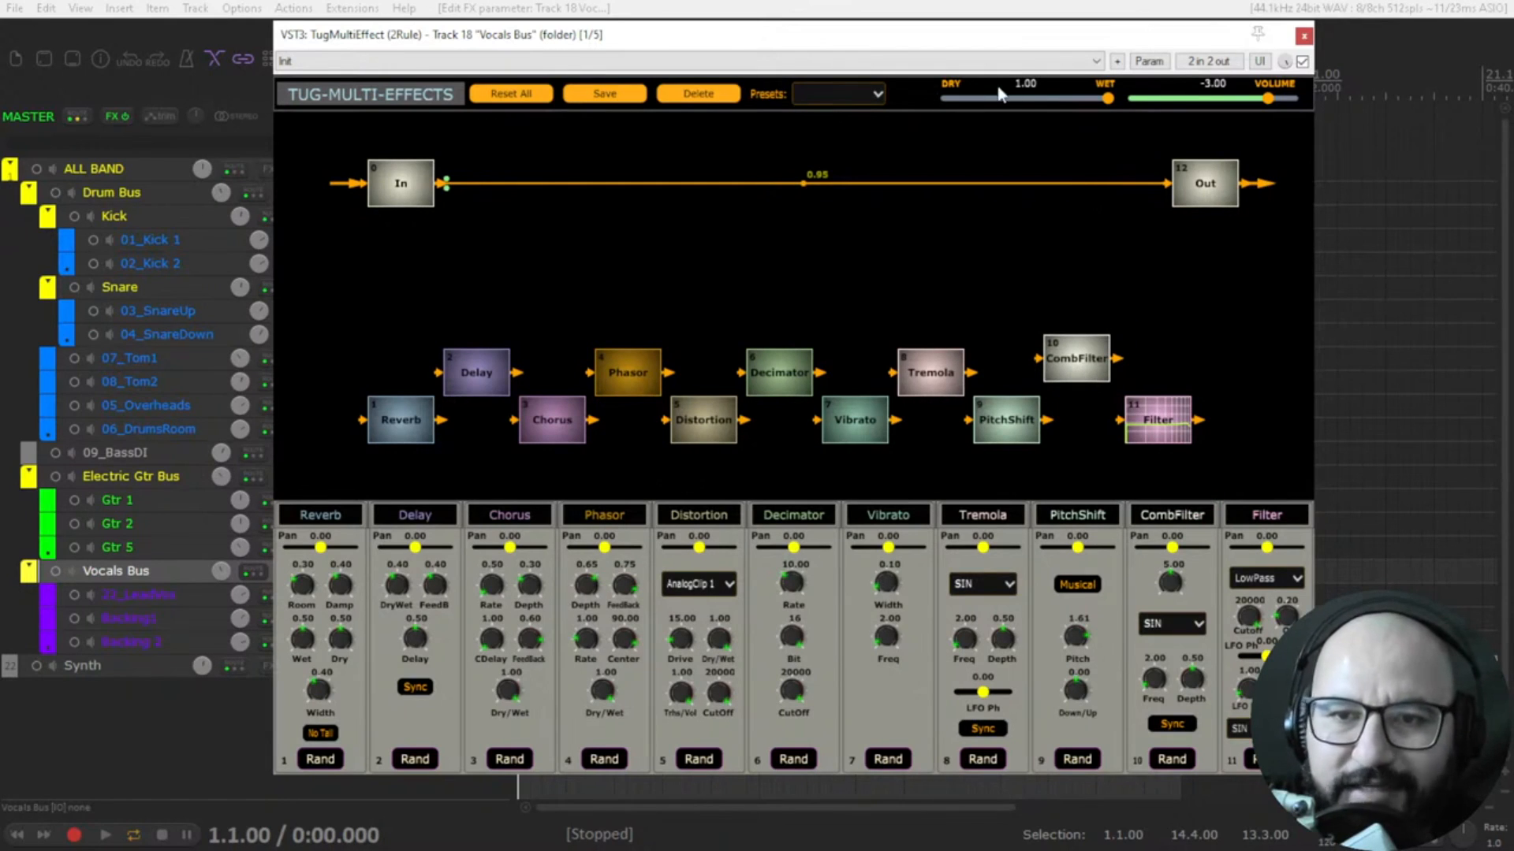
- Try the overall dry/wet mix at 0.49 and return it to 1.00
mouse_move(1108, 98)
left_mouse_down()
mouse_move(938, 102)
mouse_move(1114, 99)
left_mouse_up()
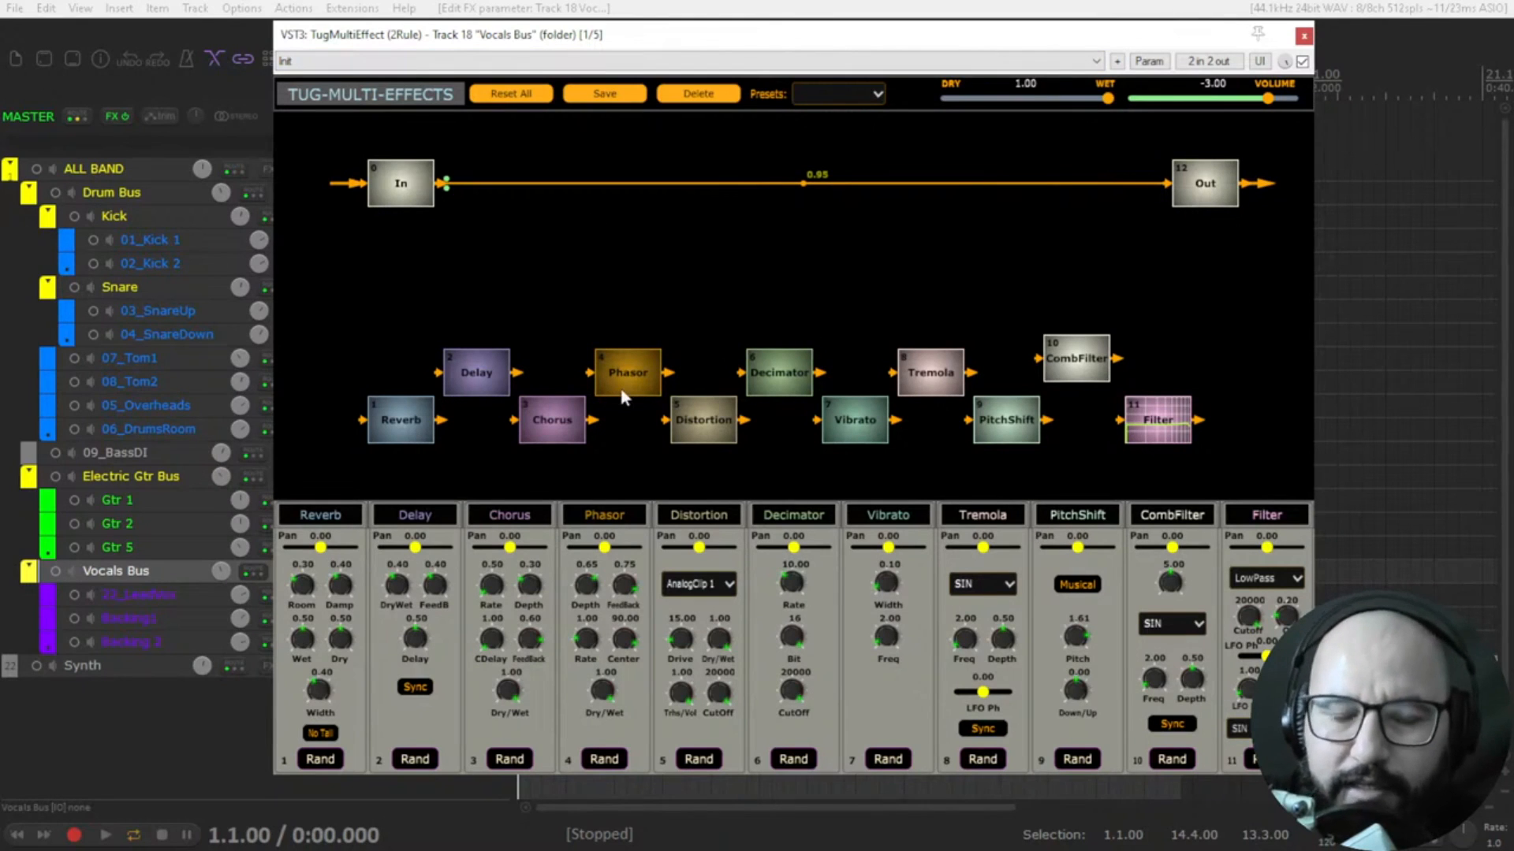
mouse_move(1112, 107)
left_mouse_down()
mouse_move(907, 106)
mouse_move(1118, 102)
left_mouse_up()
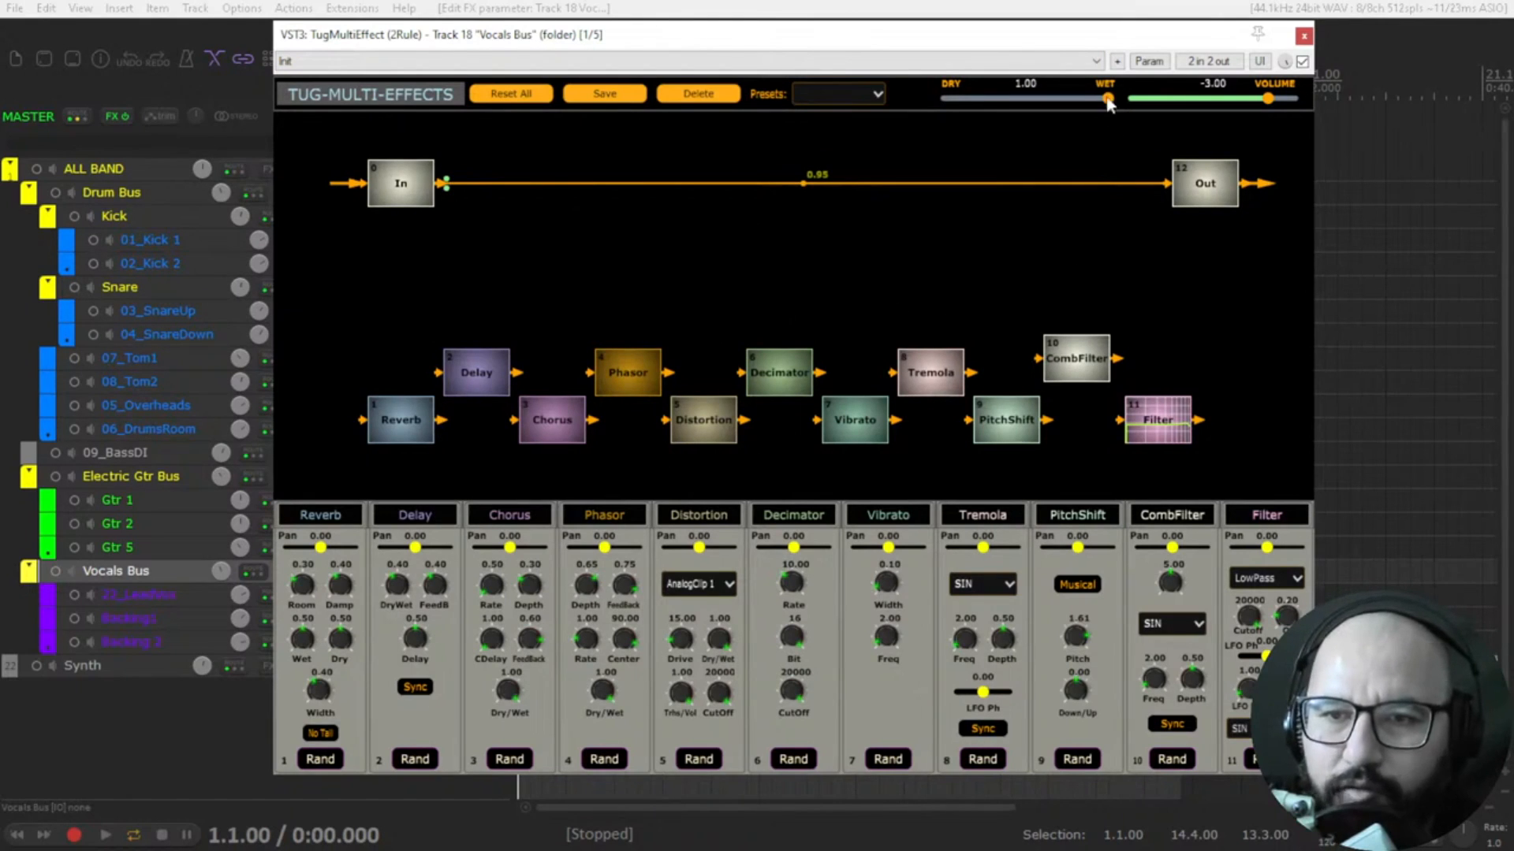
left_click_drag(1107, 98, 1024, 100)
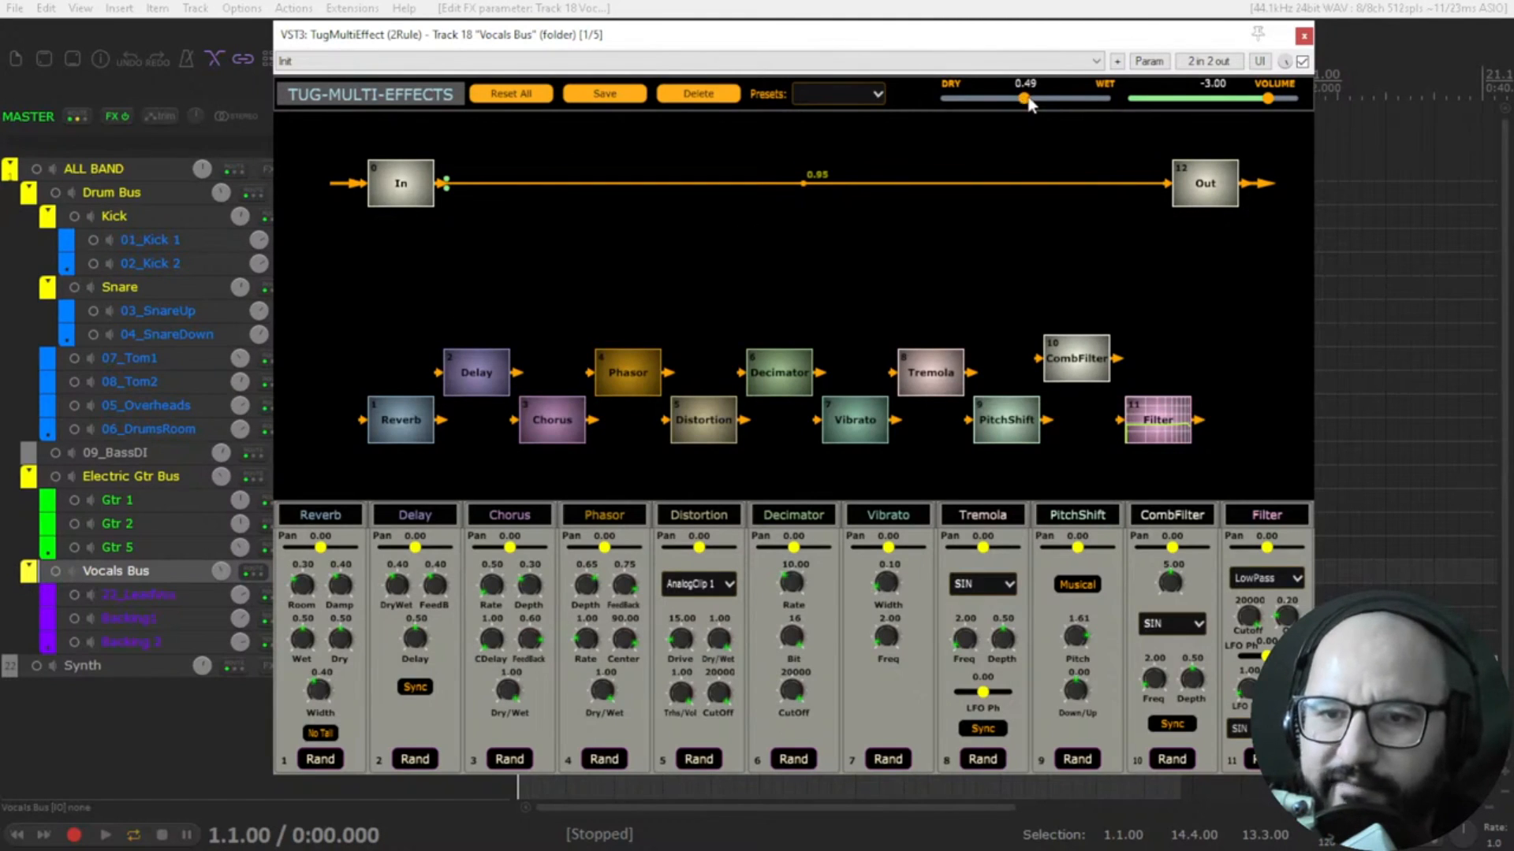
left_click_drag(1023, 100, 1107, 99)
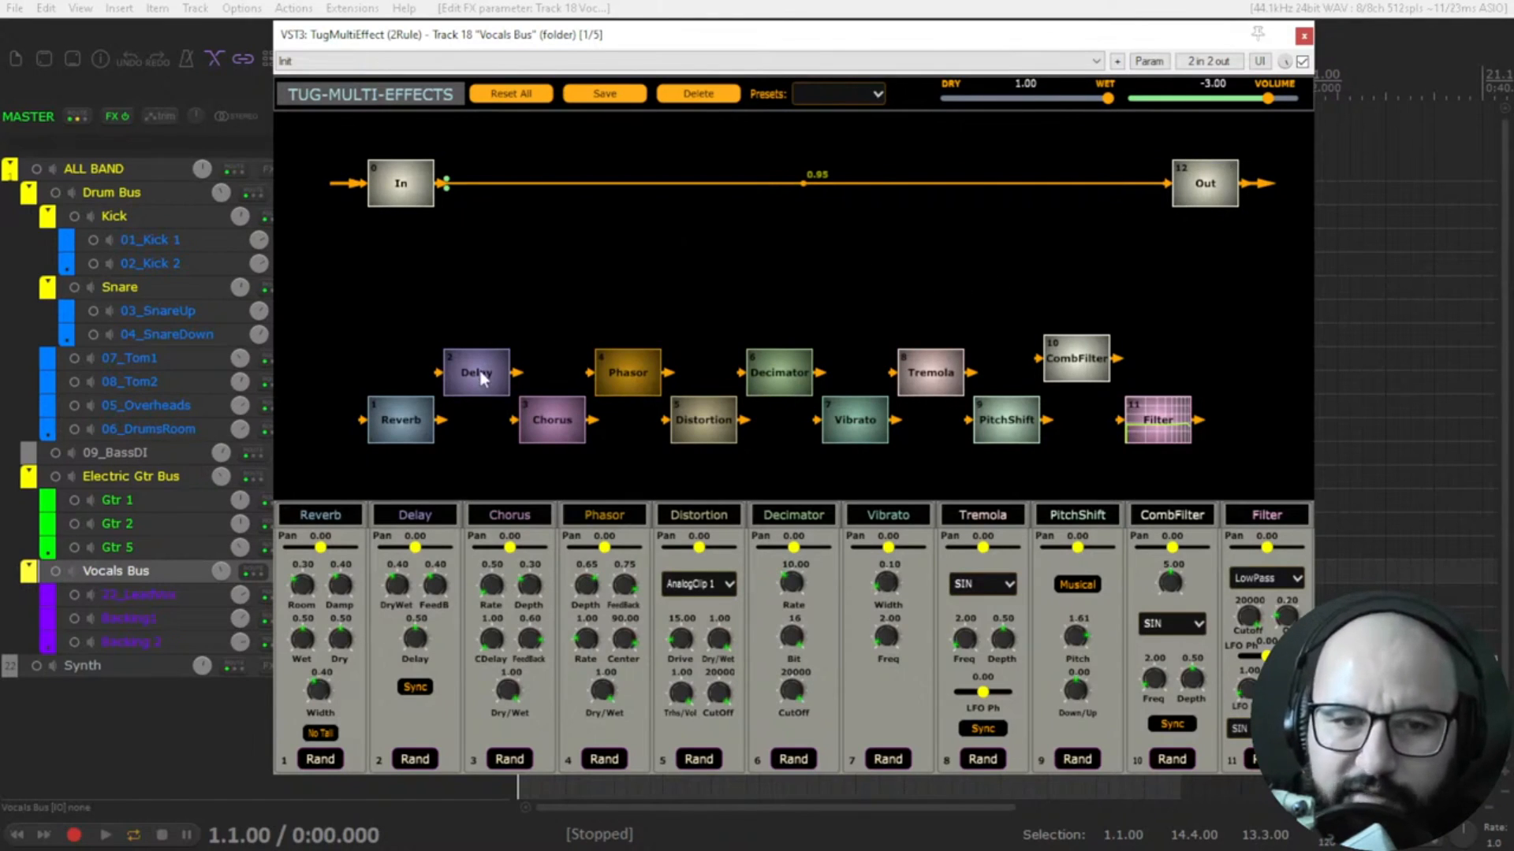
- Place Delay and Reverb below the main line and route In through Delay and Reverb to Out as a parallel path
left_click_drag(482, 378, 585, 263)
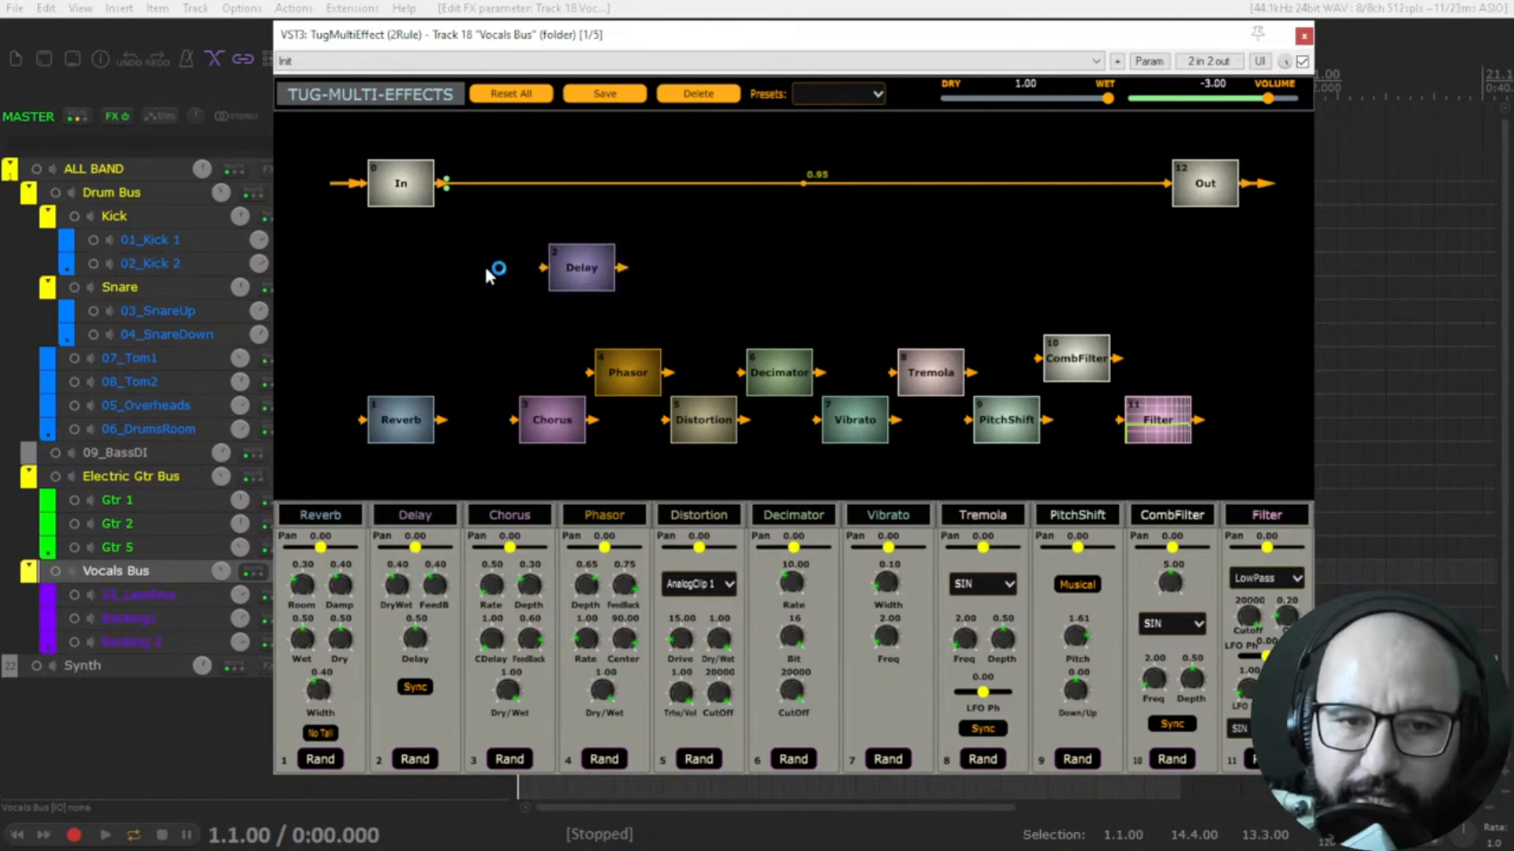
left_click_drag(426, 409, 723, 275)
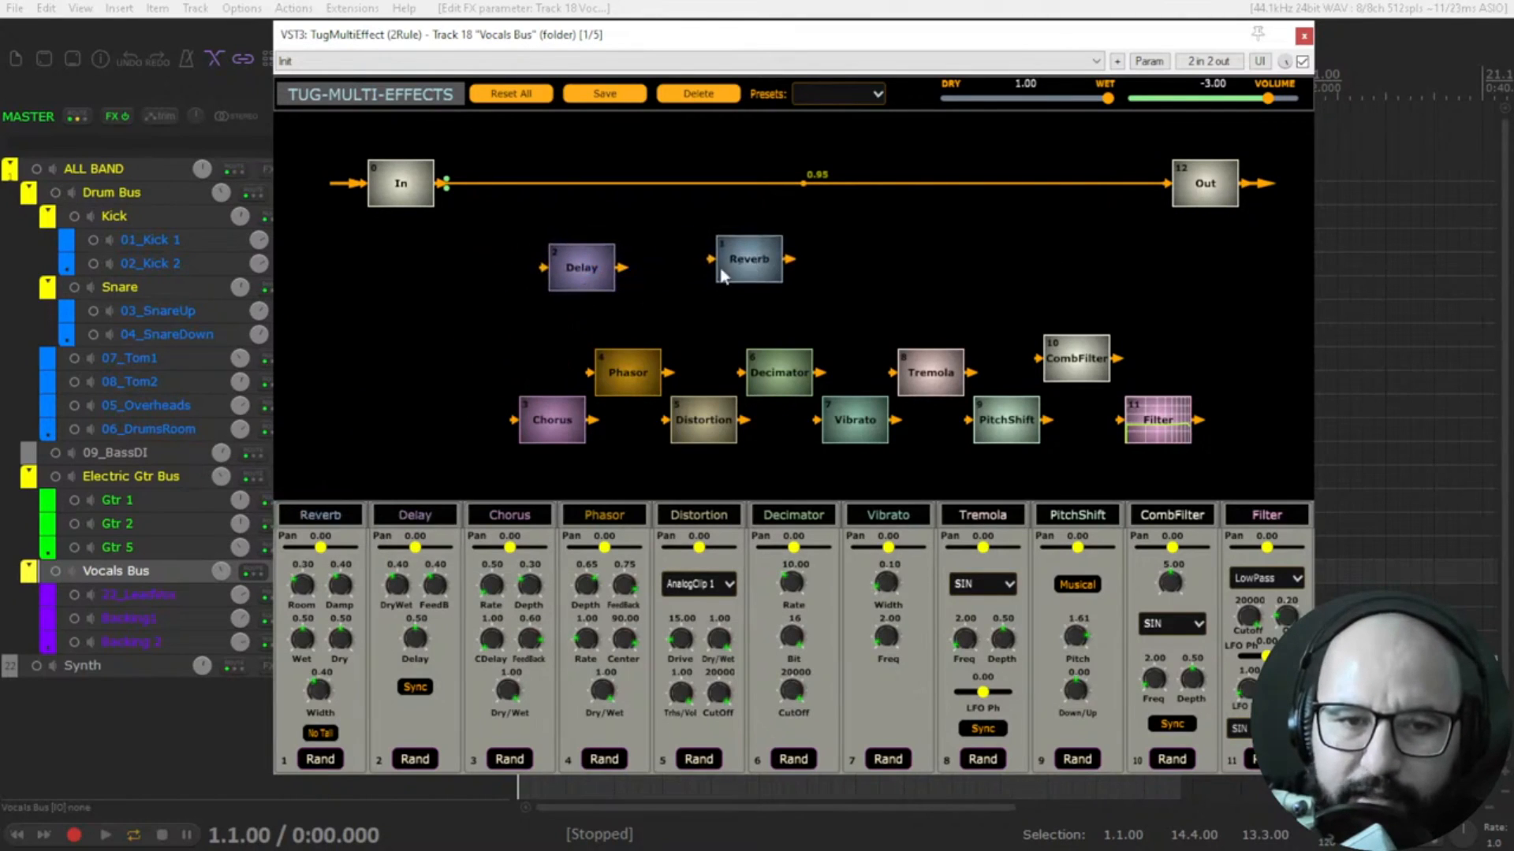
left_click_drag(446, 183, 1167, 186)
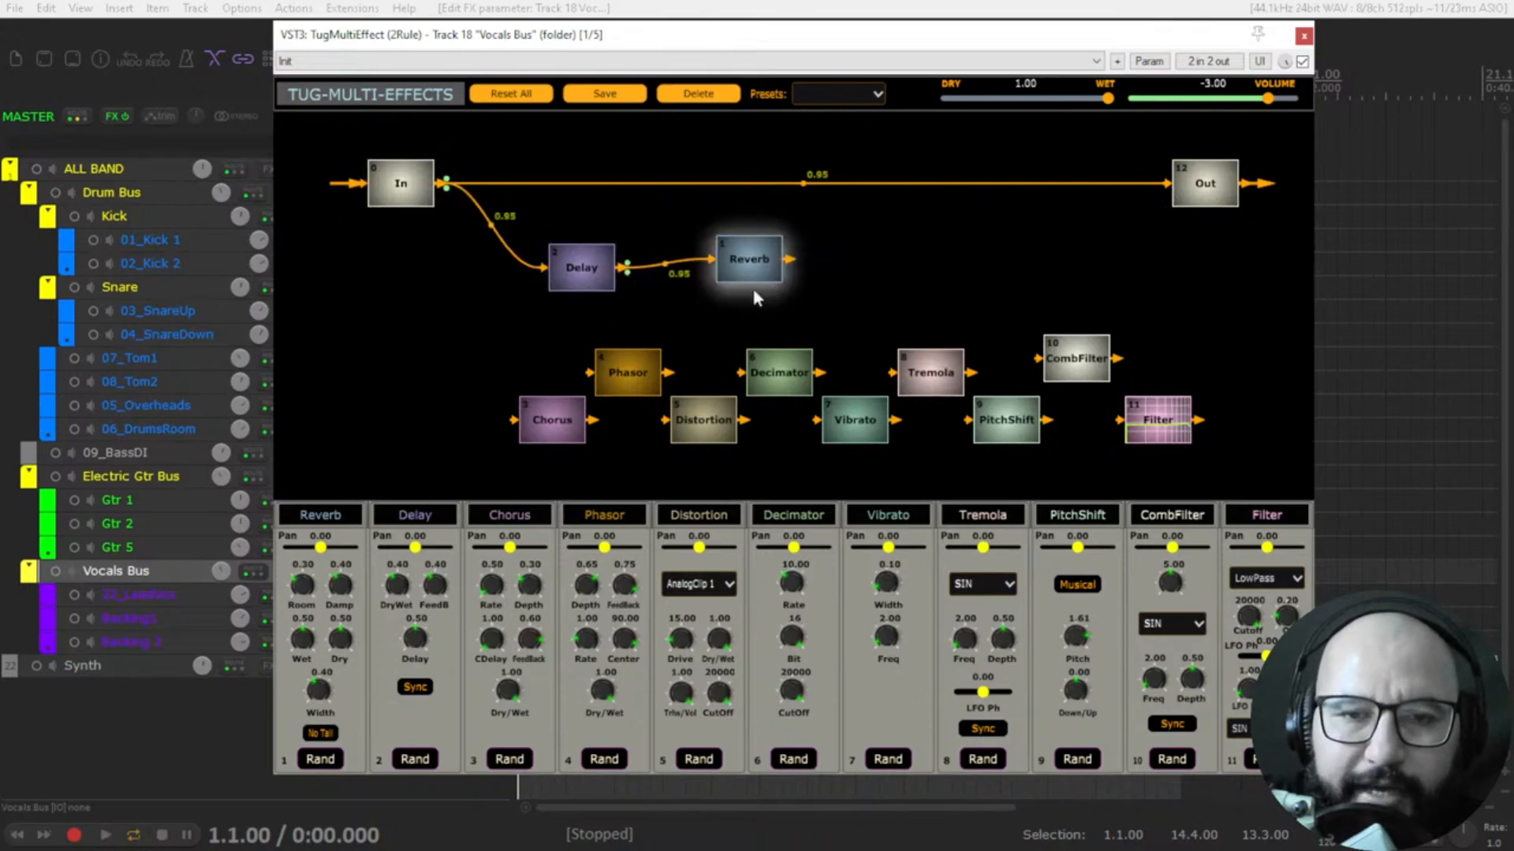
left_click_drag(790, 260, 1181, 183)
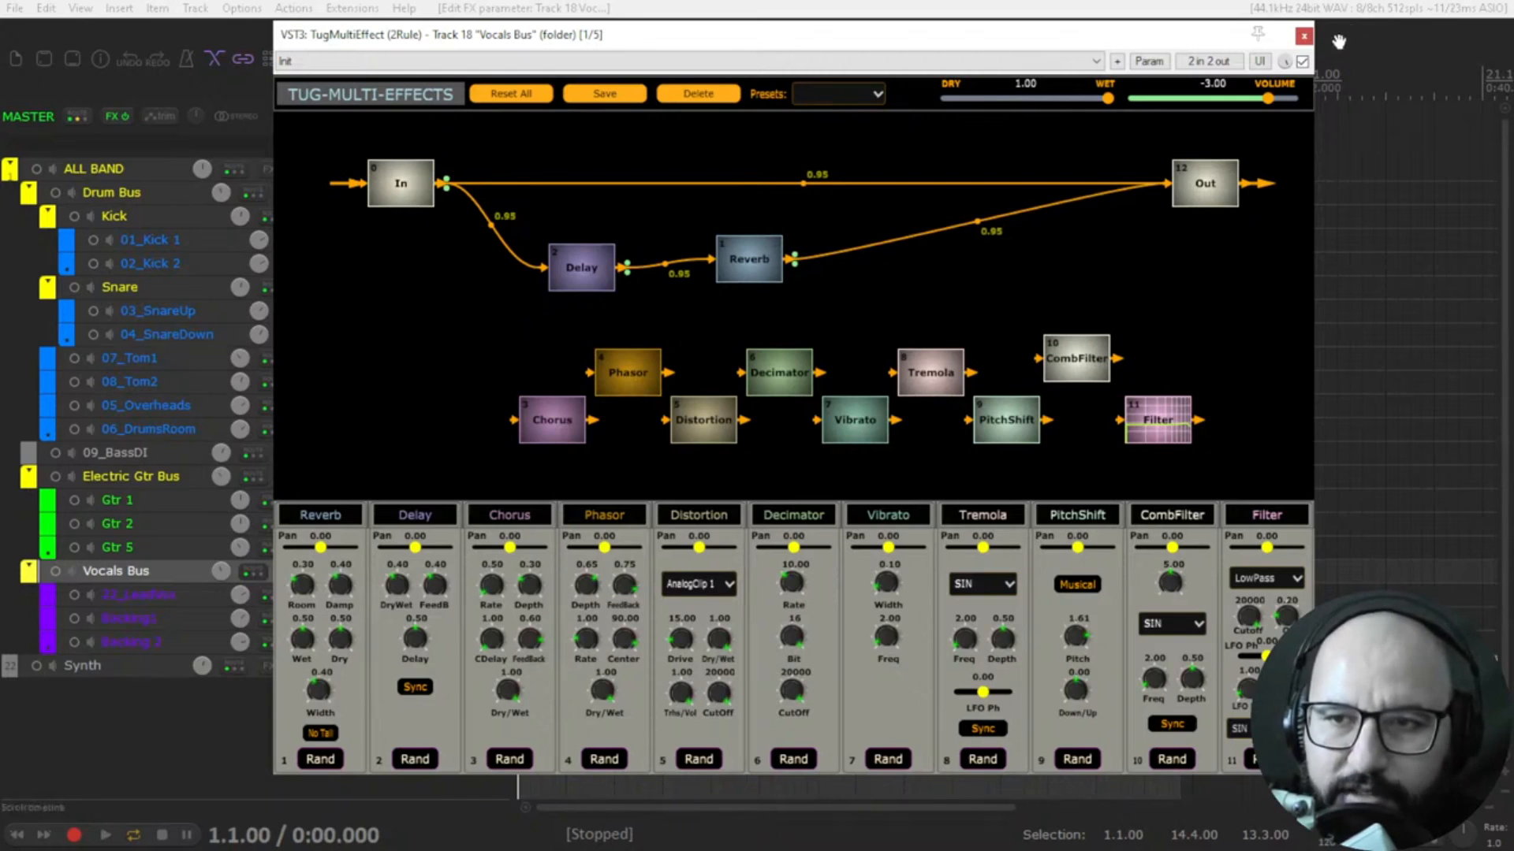
- Play the vocals with the plugin bypassed and re-enabled for comparison, and raise its output volume to 1.34
left_click(1303, 61)
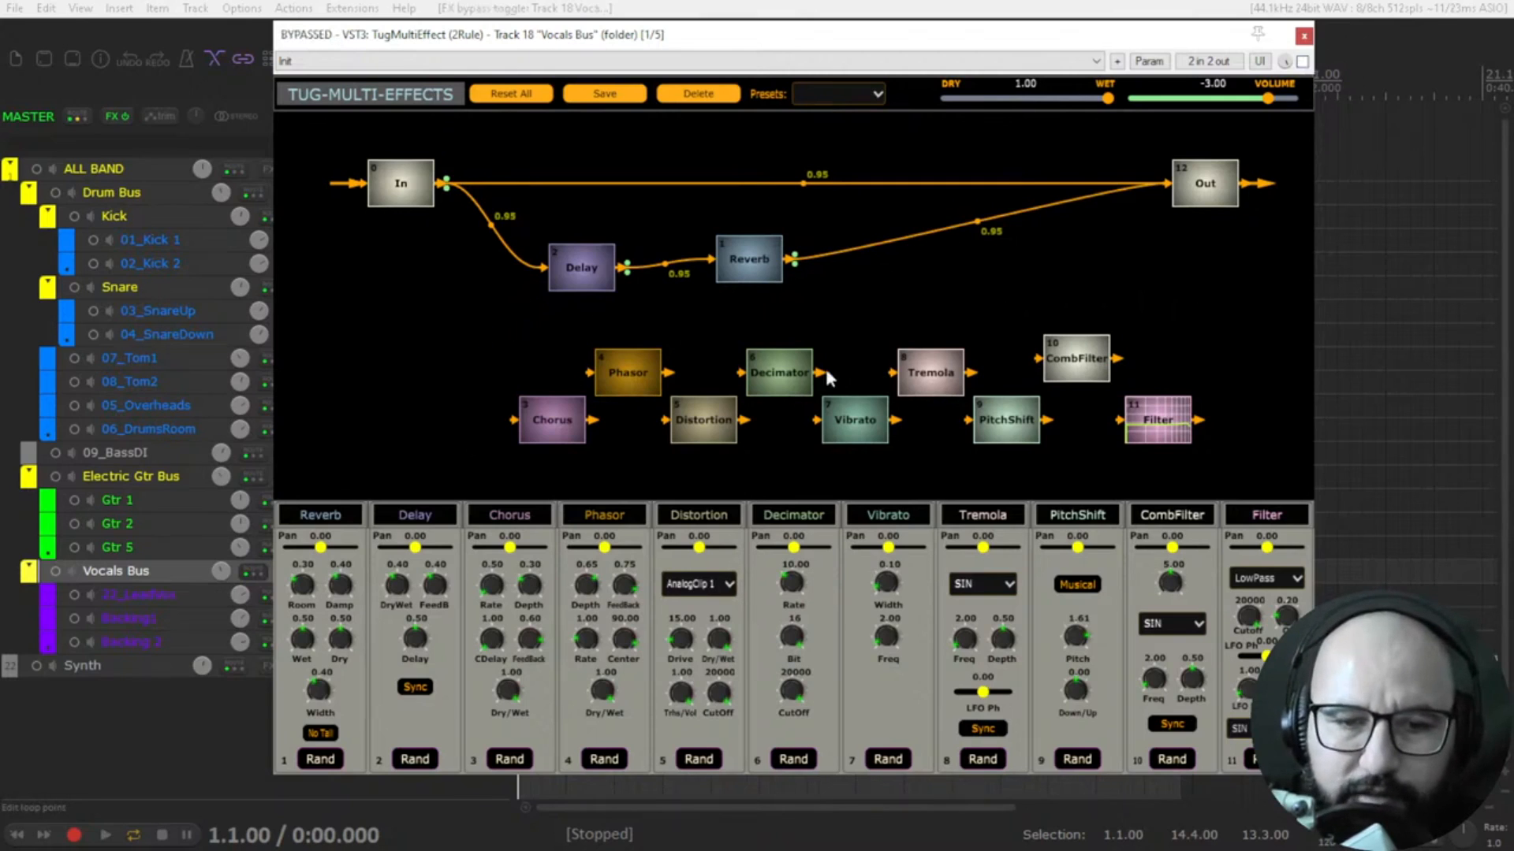
key("space")
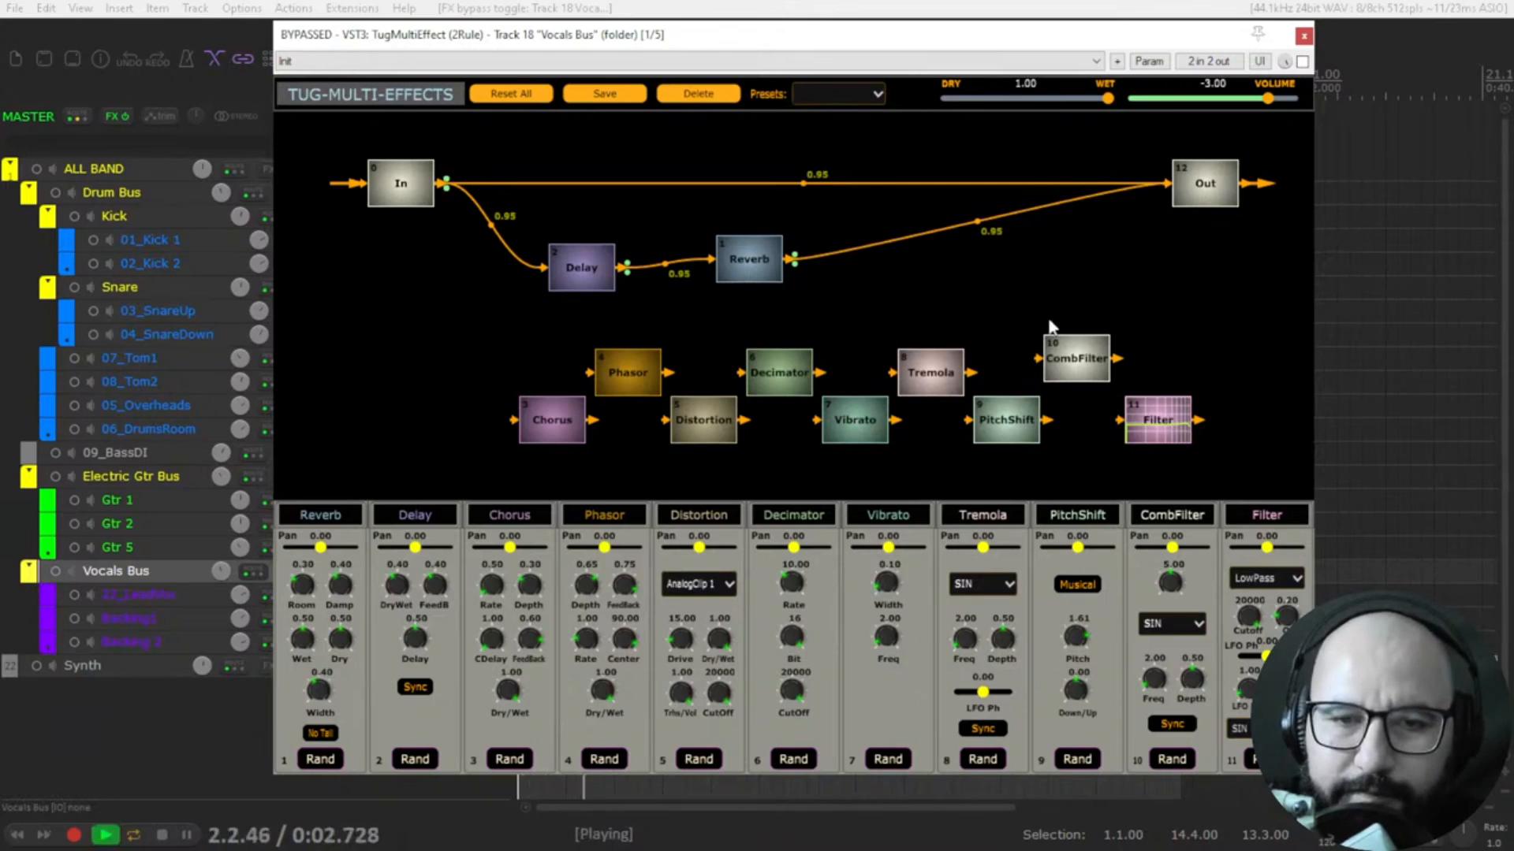
left_click(1302, 61)
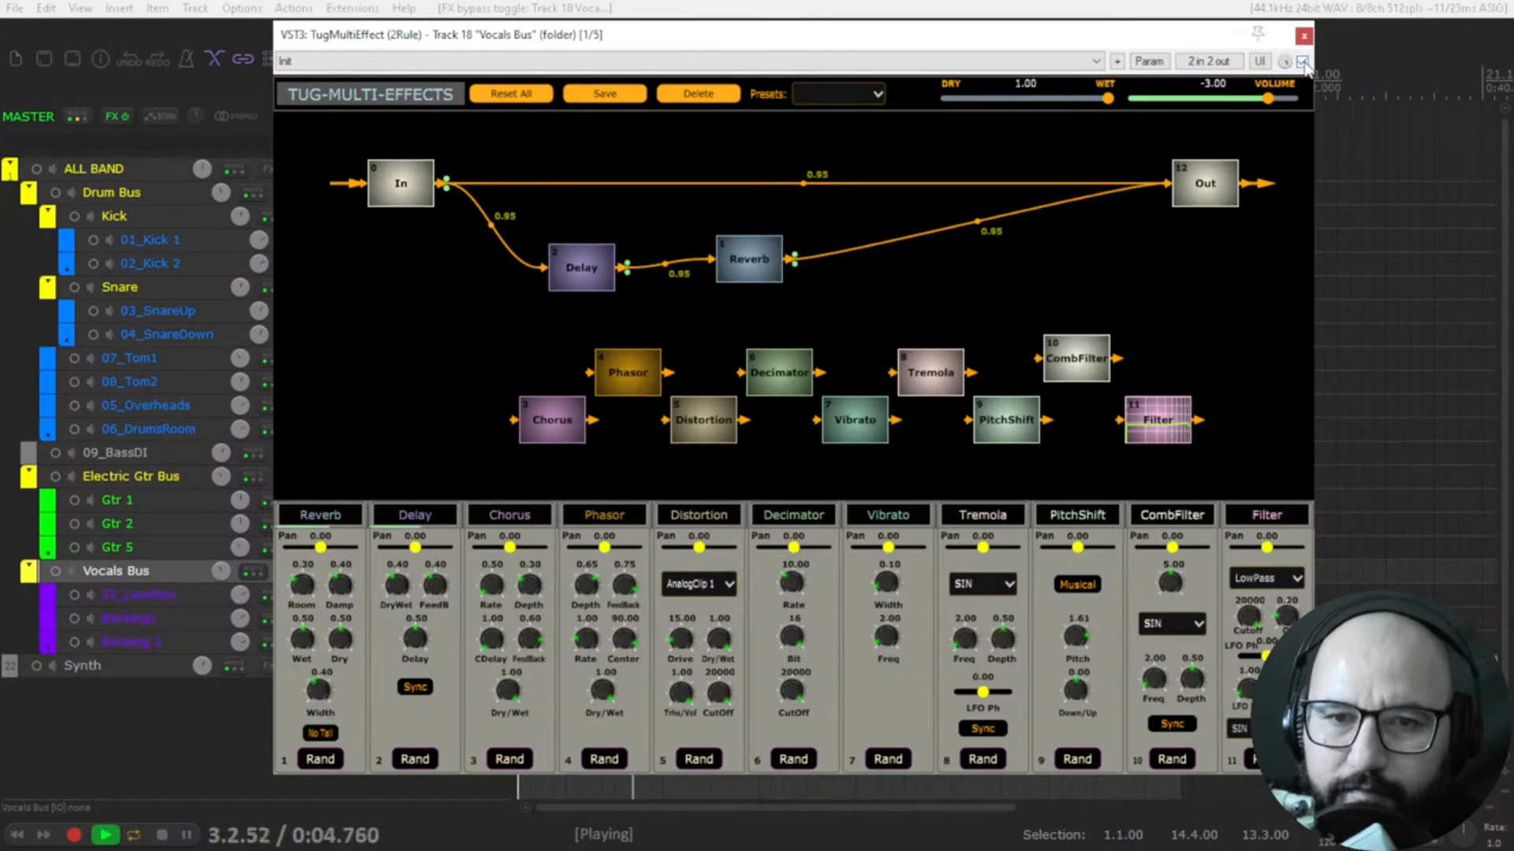
left_click_drag(1268, 98, 1286, 99)
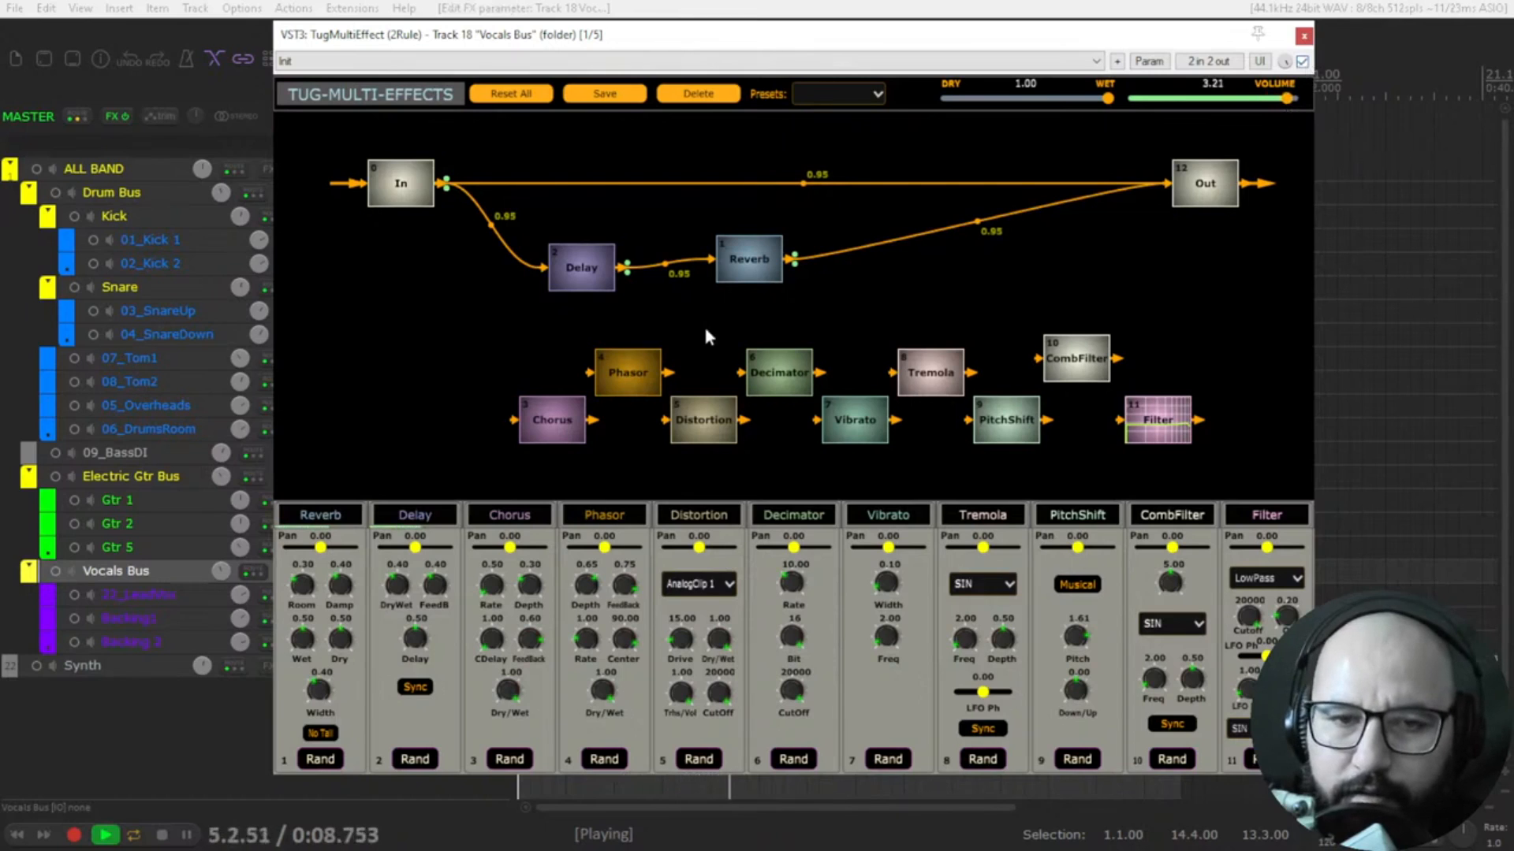
left_click_drag(1288, 100, 1281, 99)
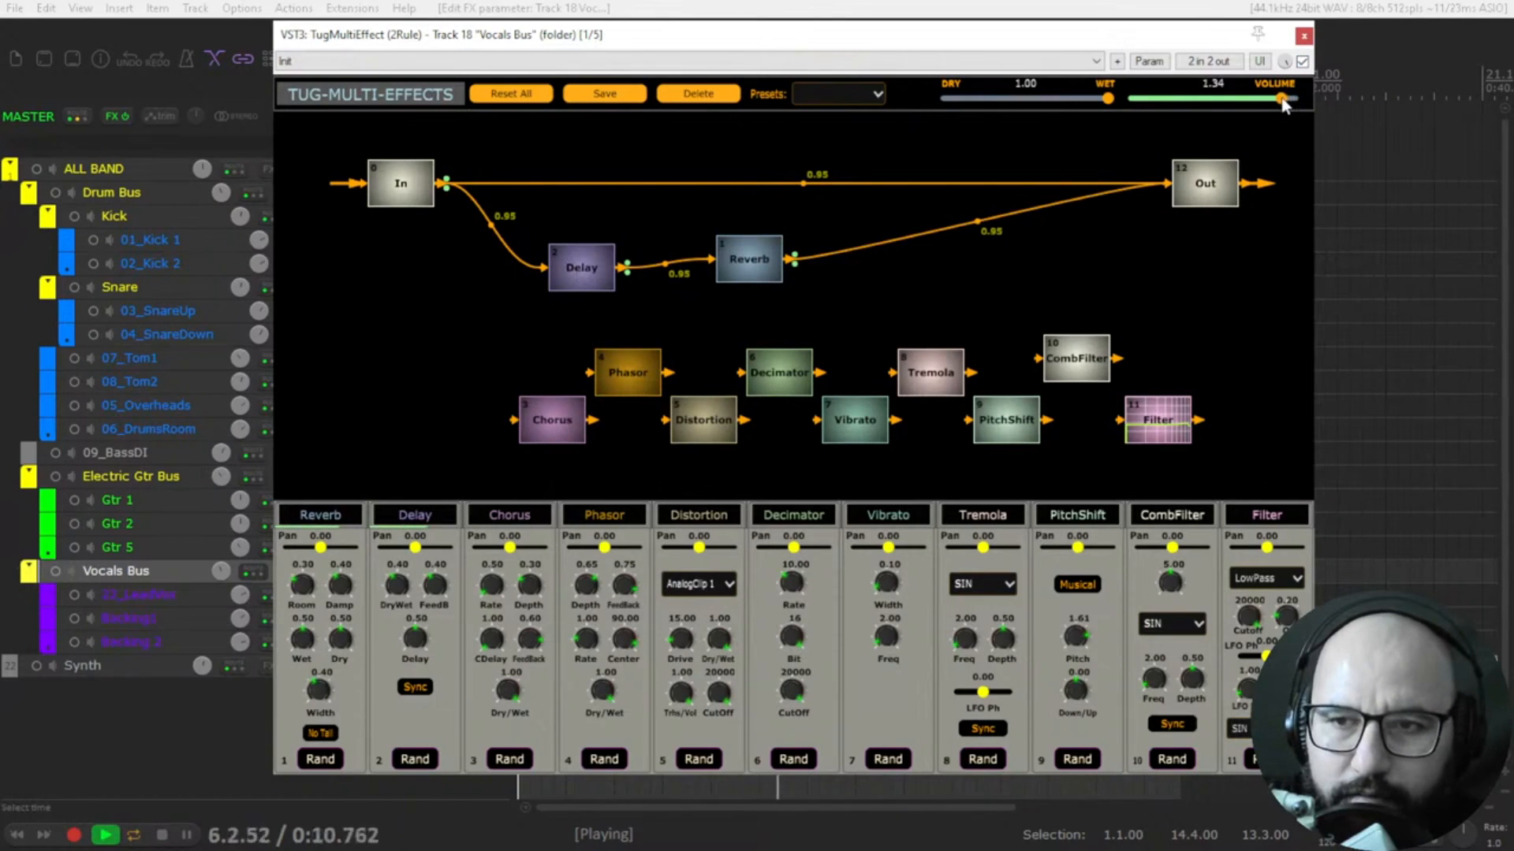
key("space")
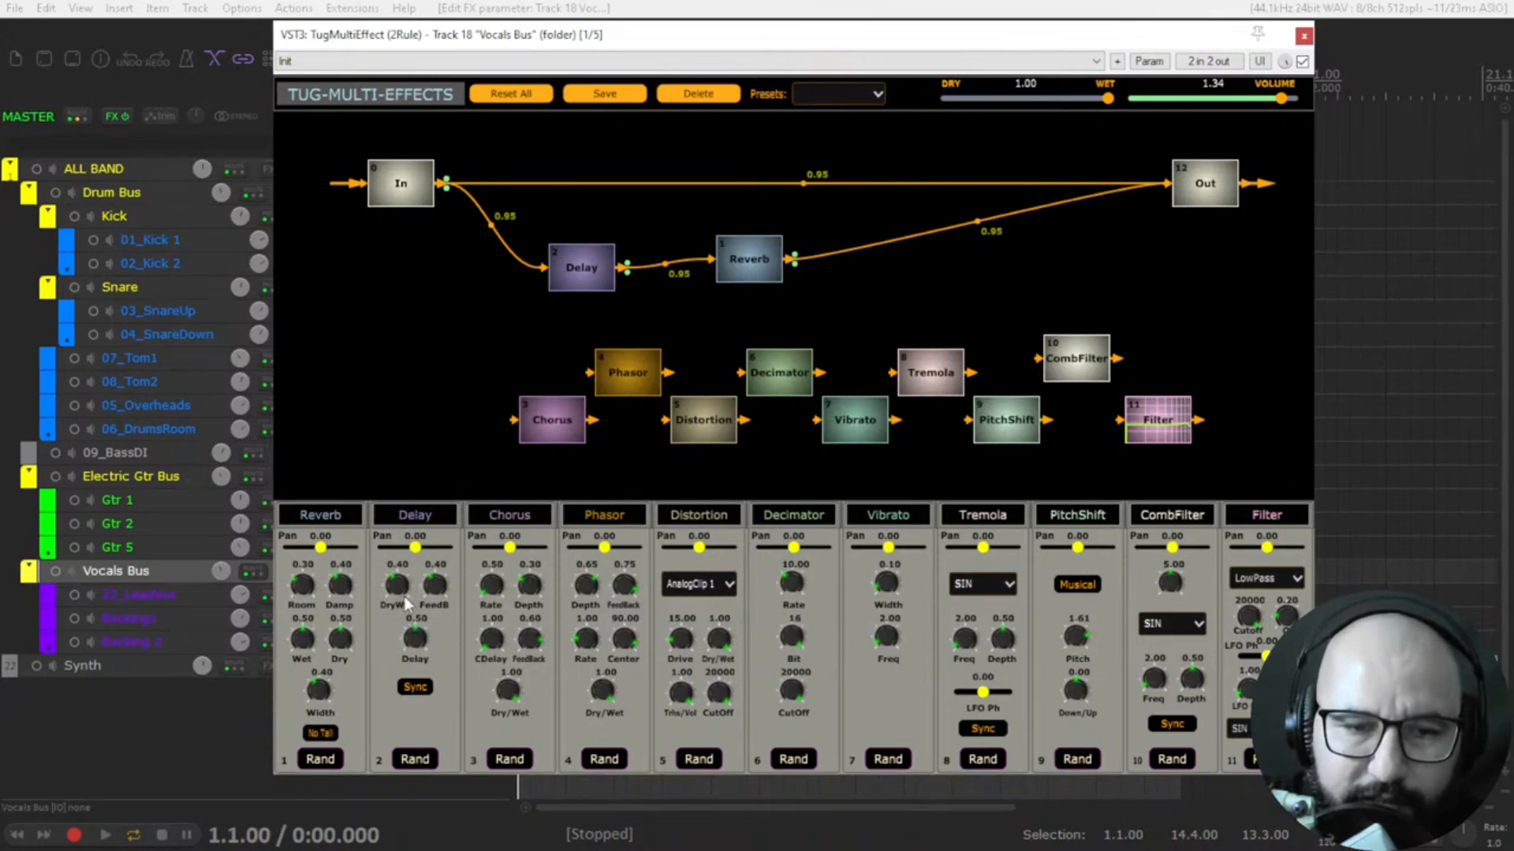
- During playback, set the Delay module's dry/wet to 0.36, feedback to 0.43 and delay time to 0.51
key("space")
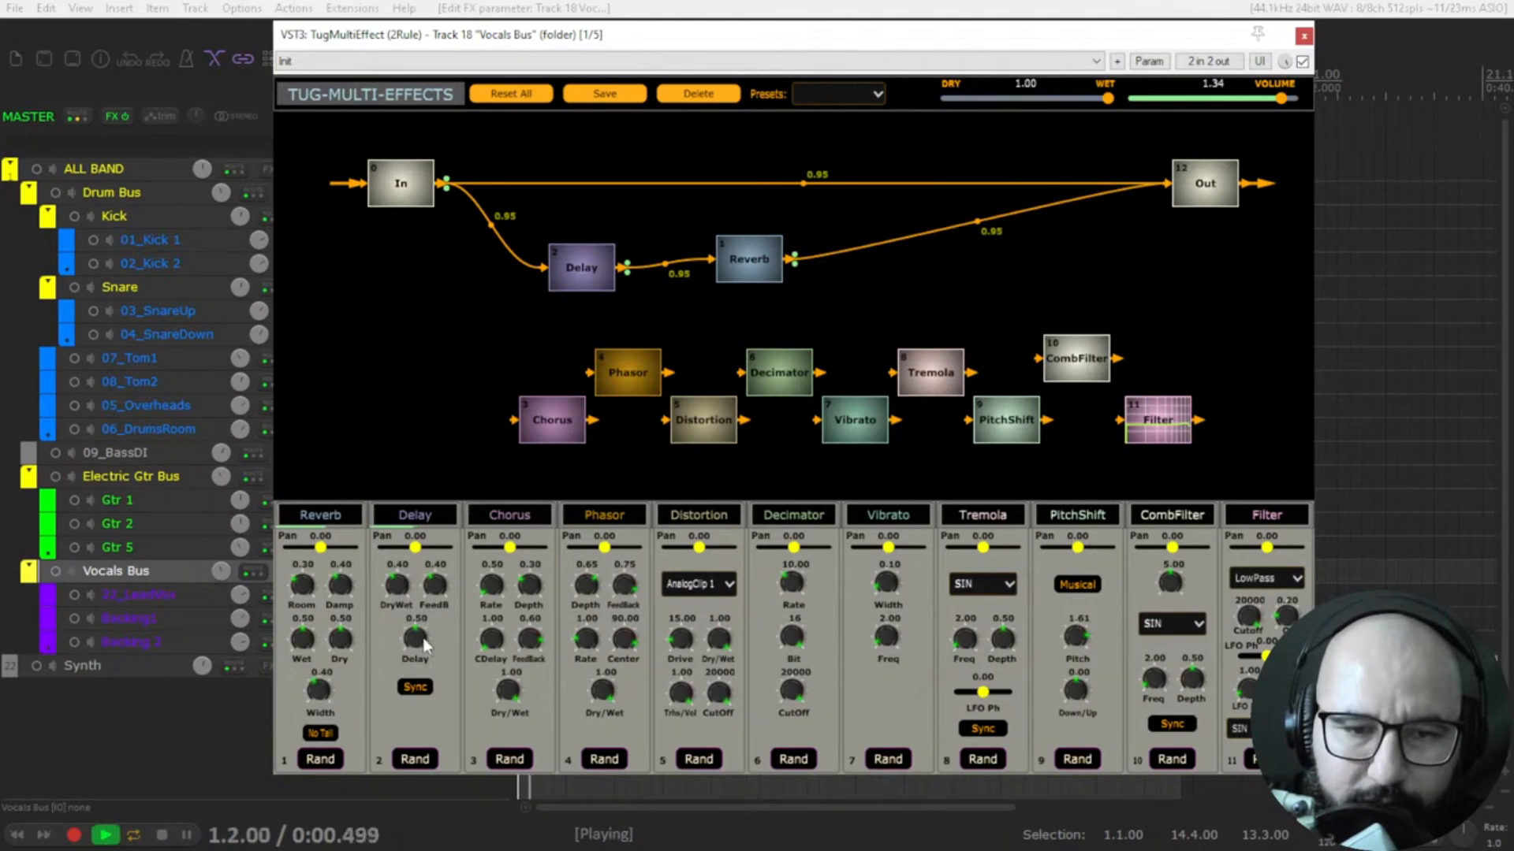
left_click_drag(434, 588, 415, 640)
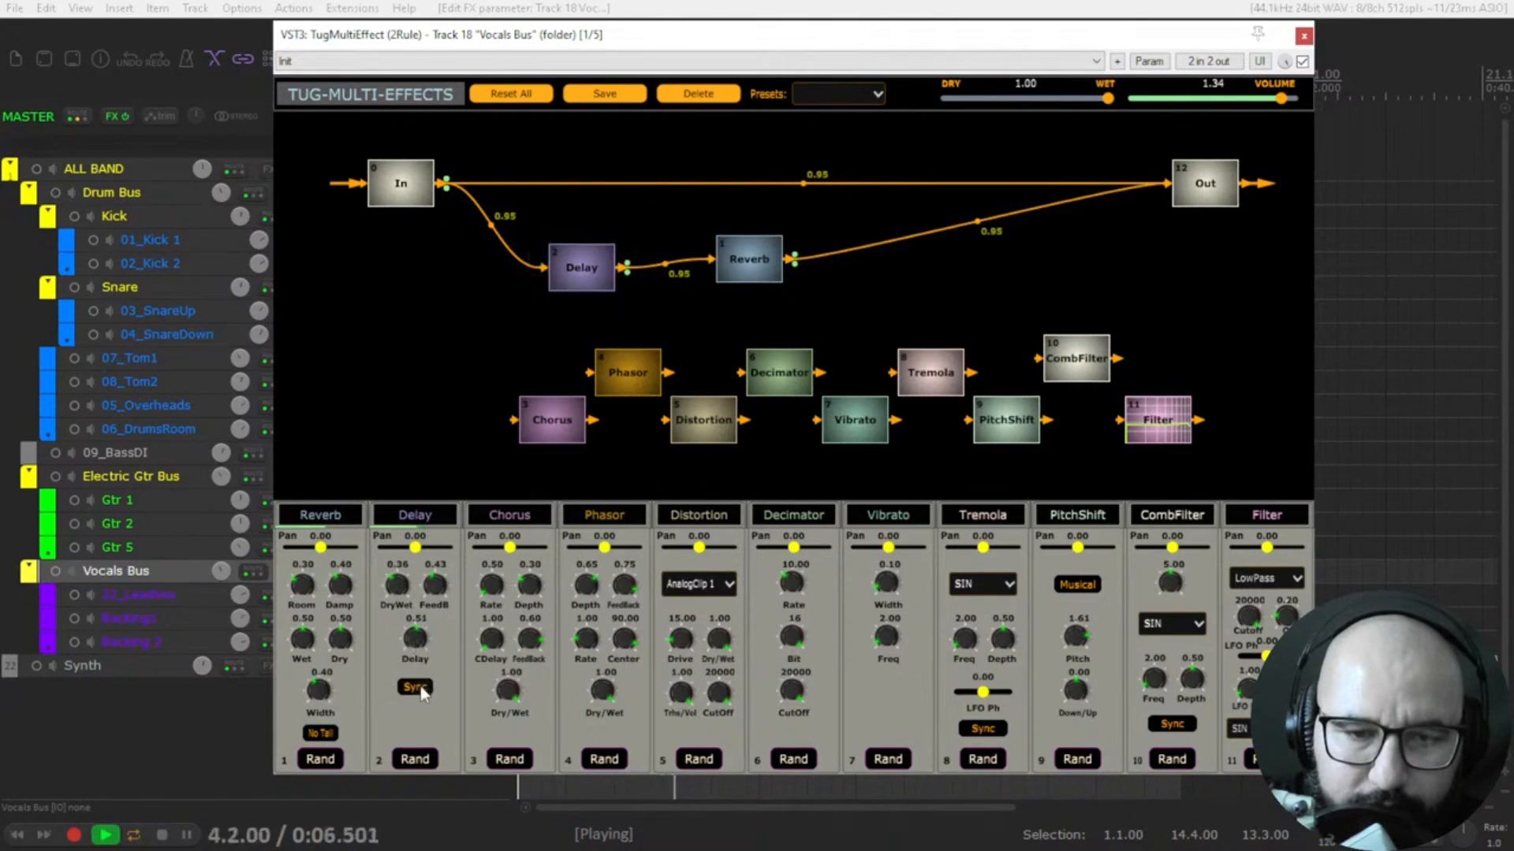
- Try the Delay module's tempo sync at 1/12 during playback and switch sync off again
left_click(420, 689)
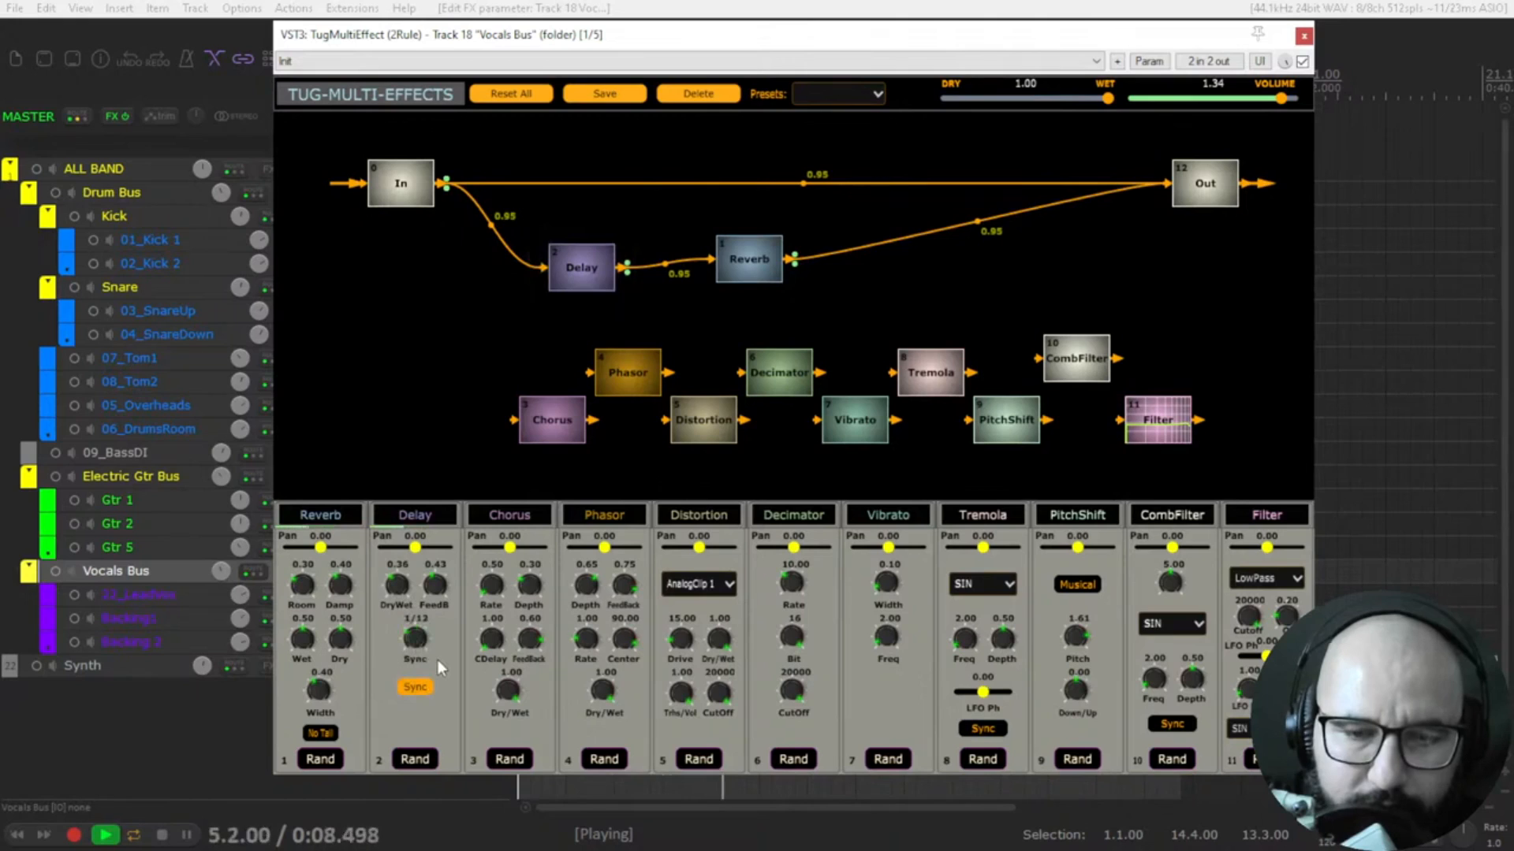
key("space")
key("space")
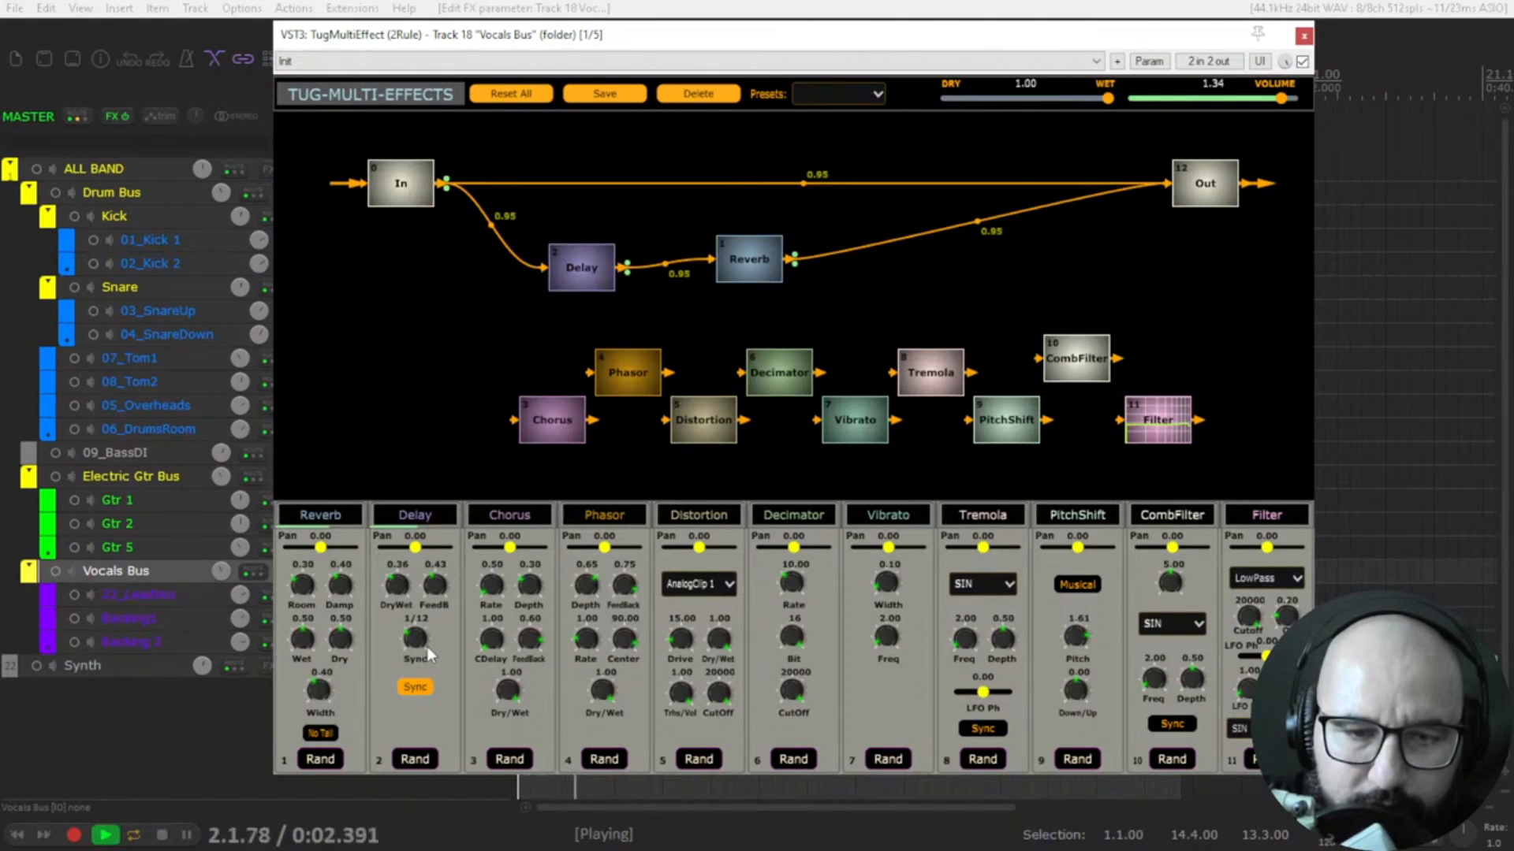
key("space")
left_click(418, 687)
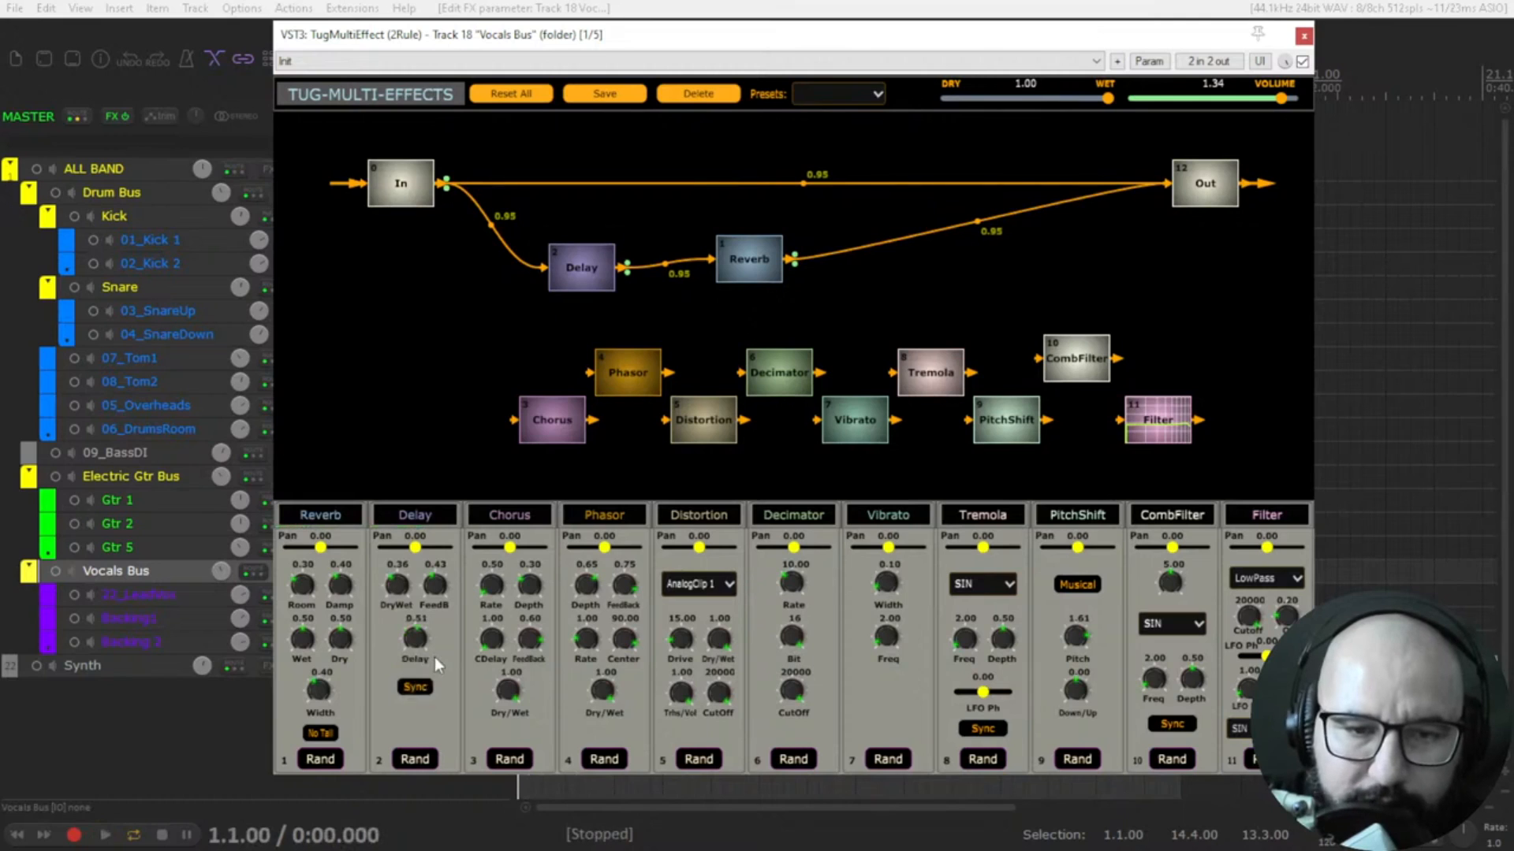
key("space")
key("space")
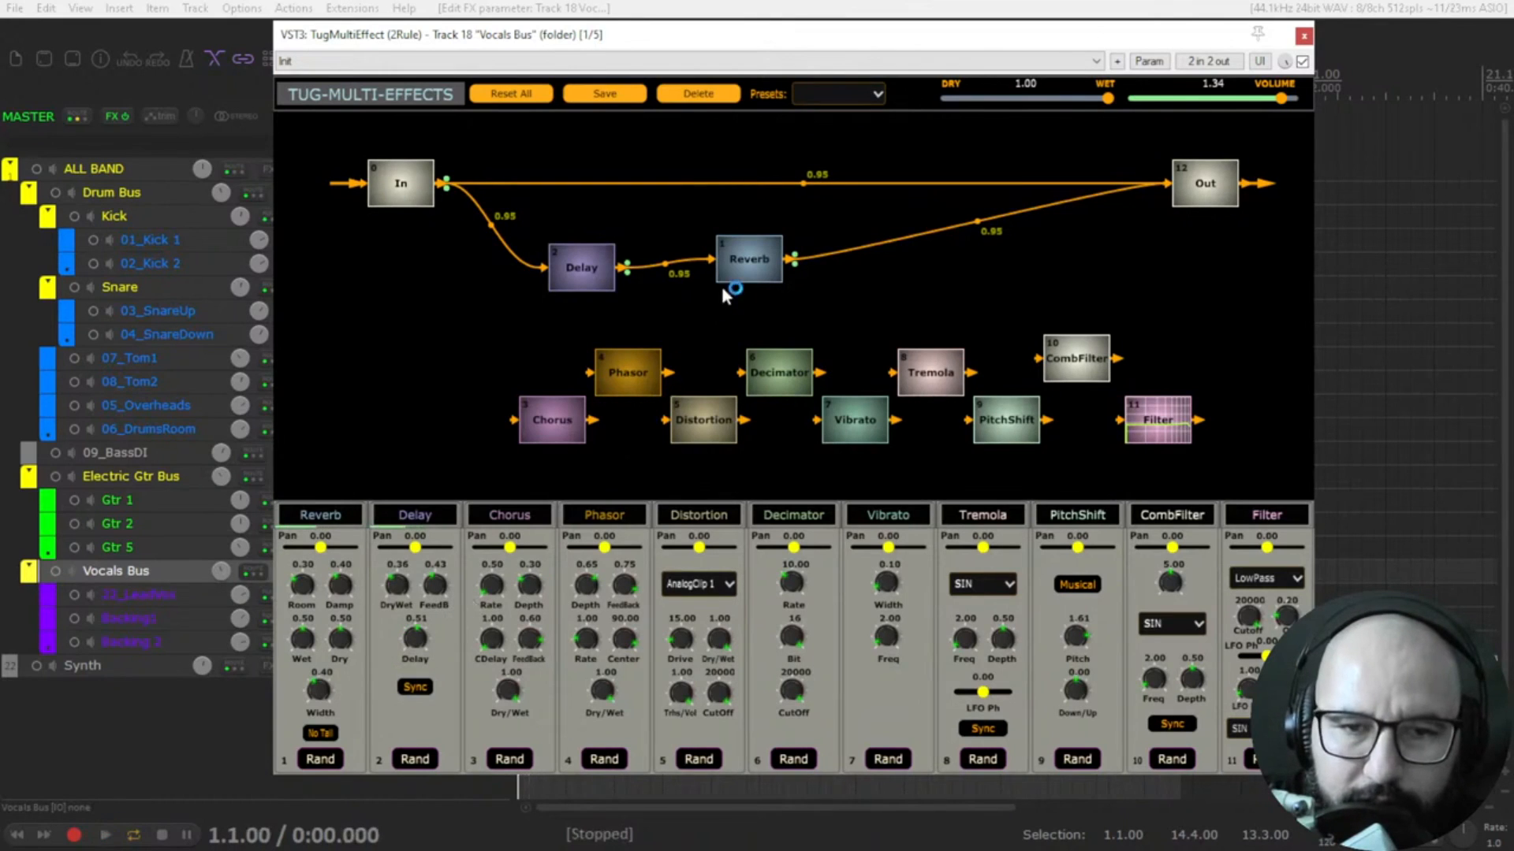
- During playback, set the Reverb module's width to 0.99 and its room size to 0.38
left_click(755, 263)
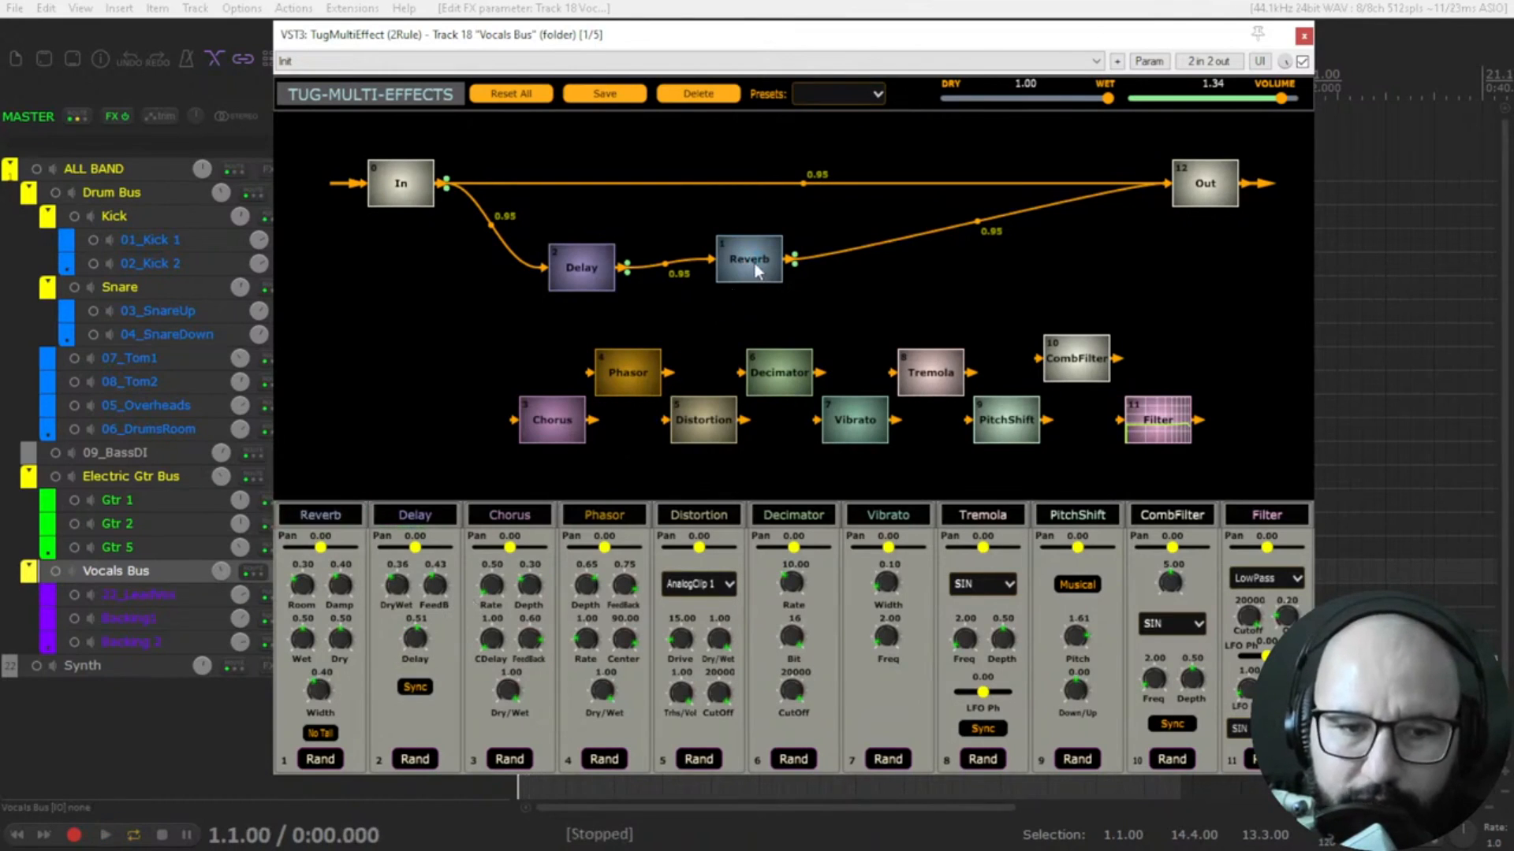
key("space")
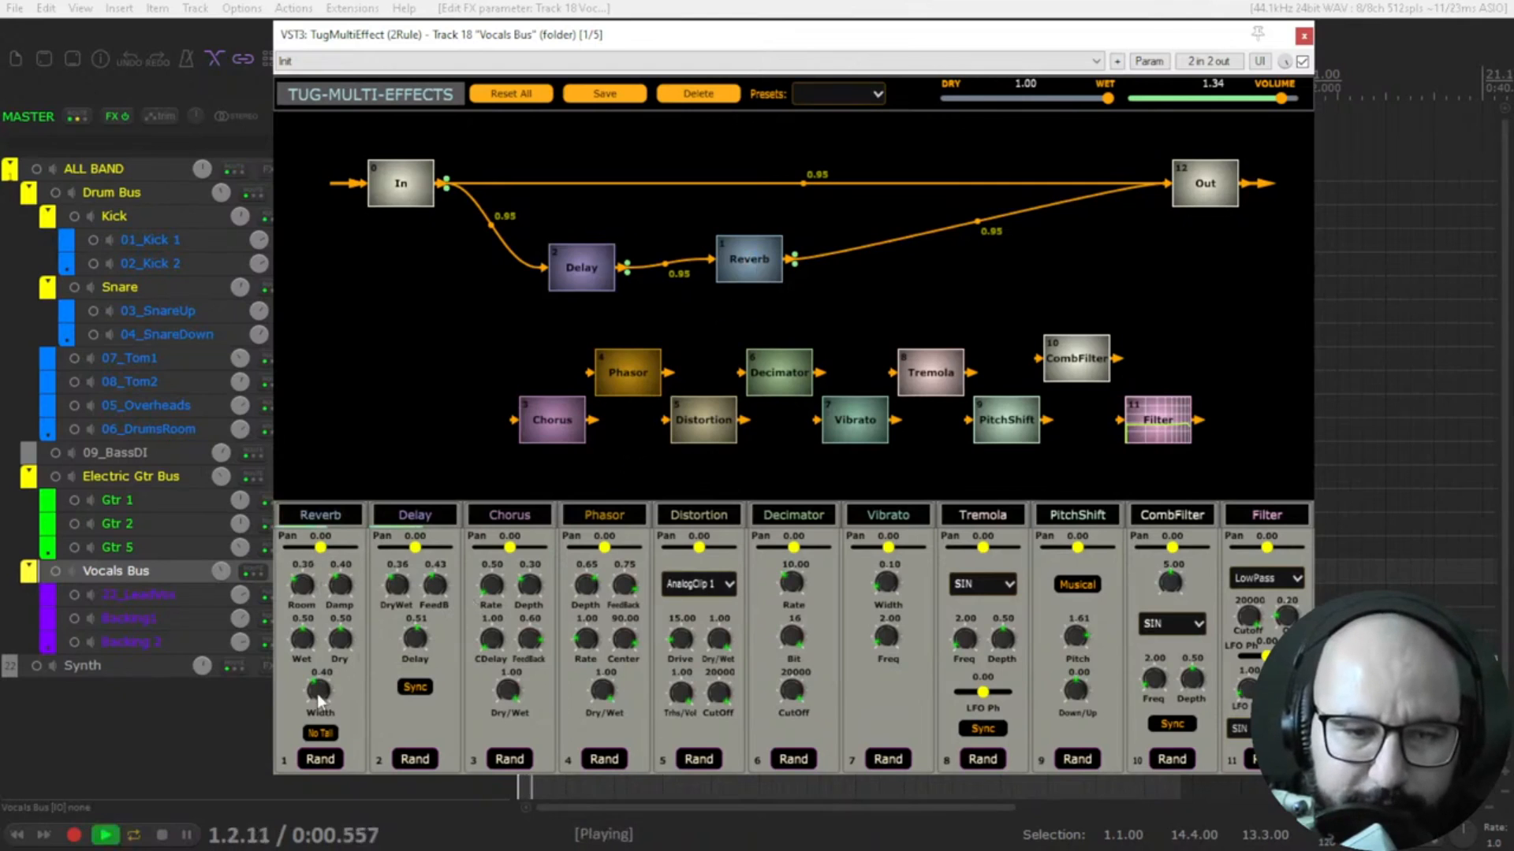
left_click_drag(316, 693, 323, 564)
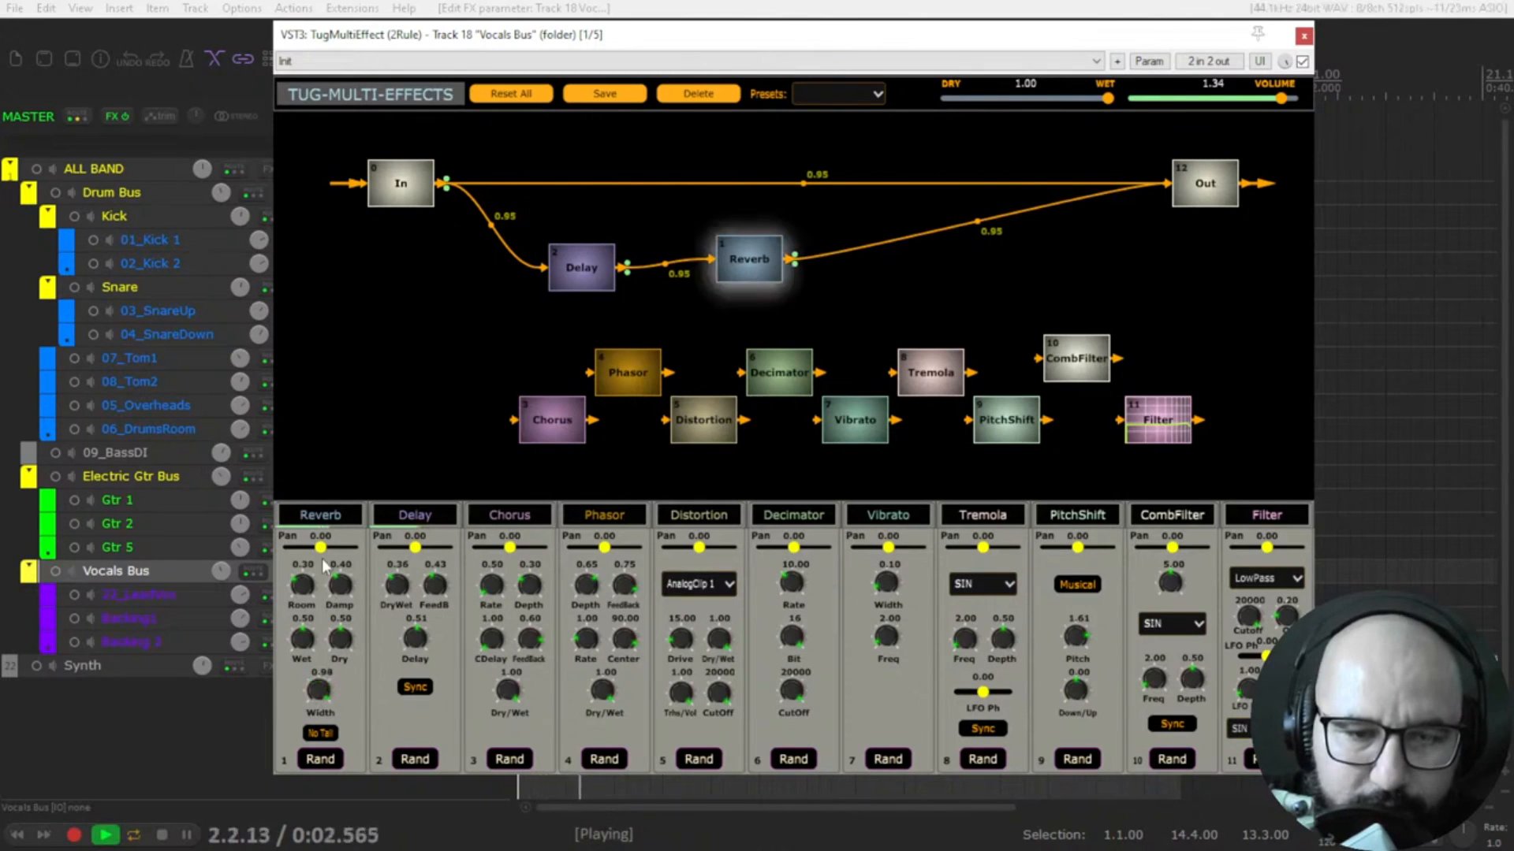
key("space")
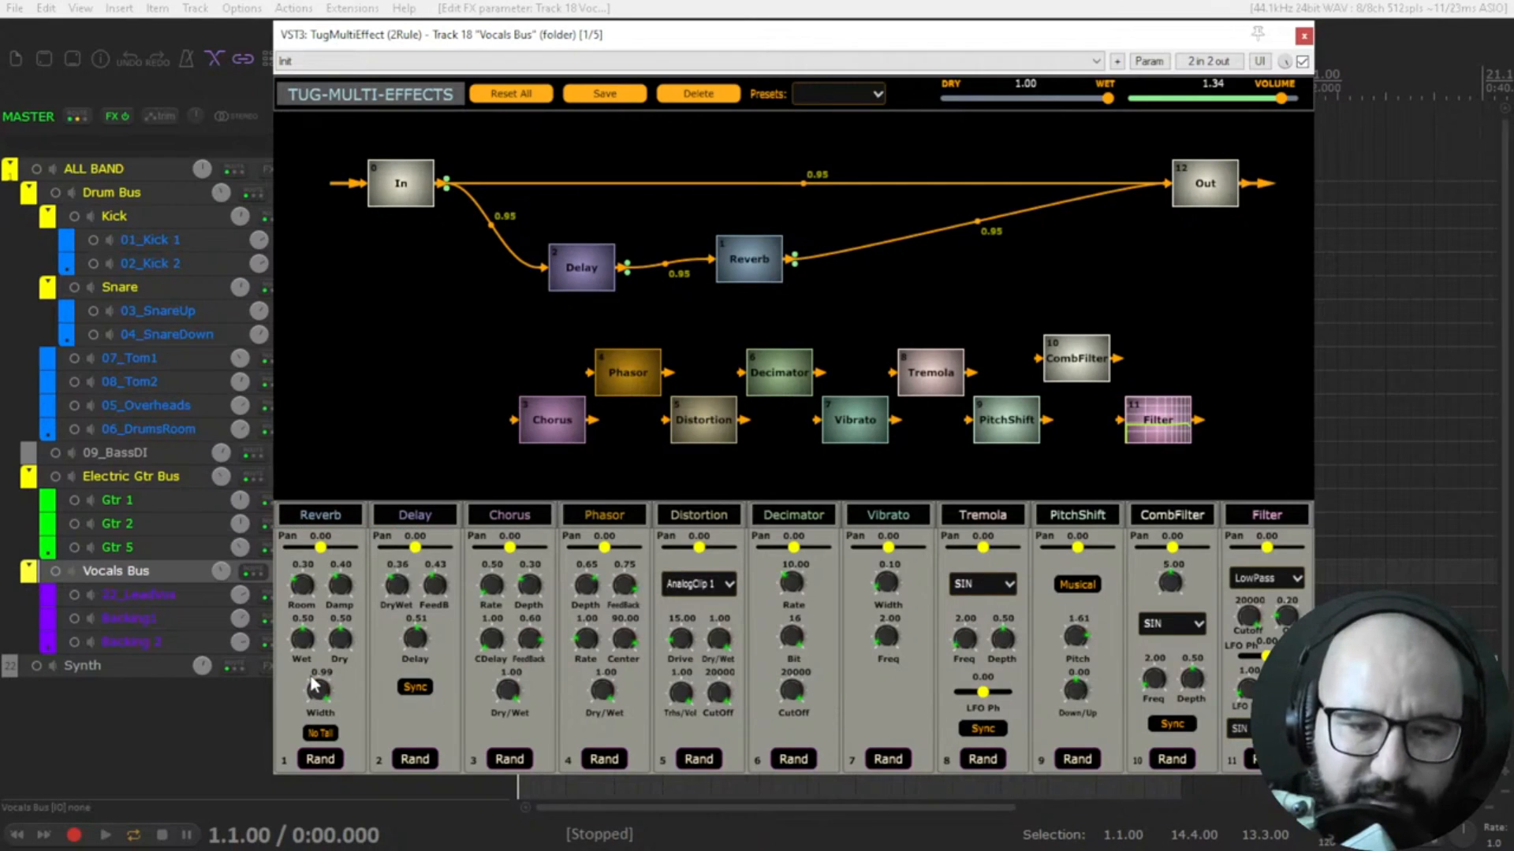
key("space")
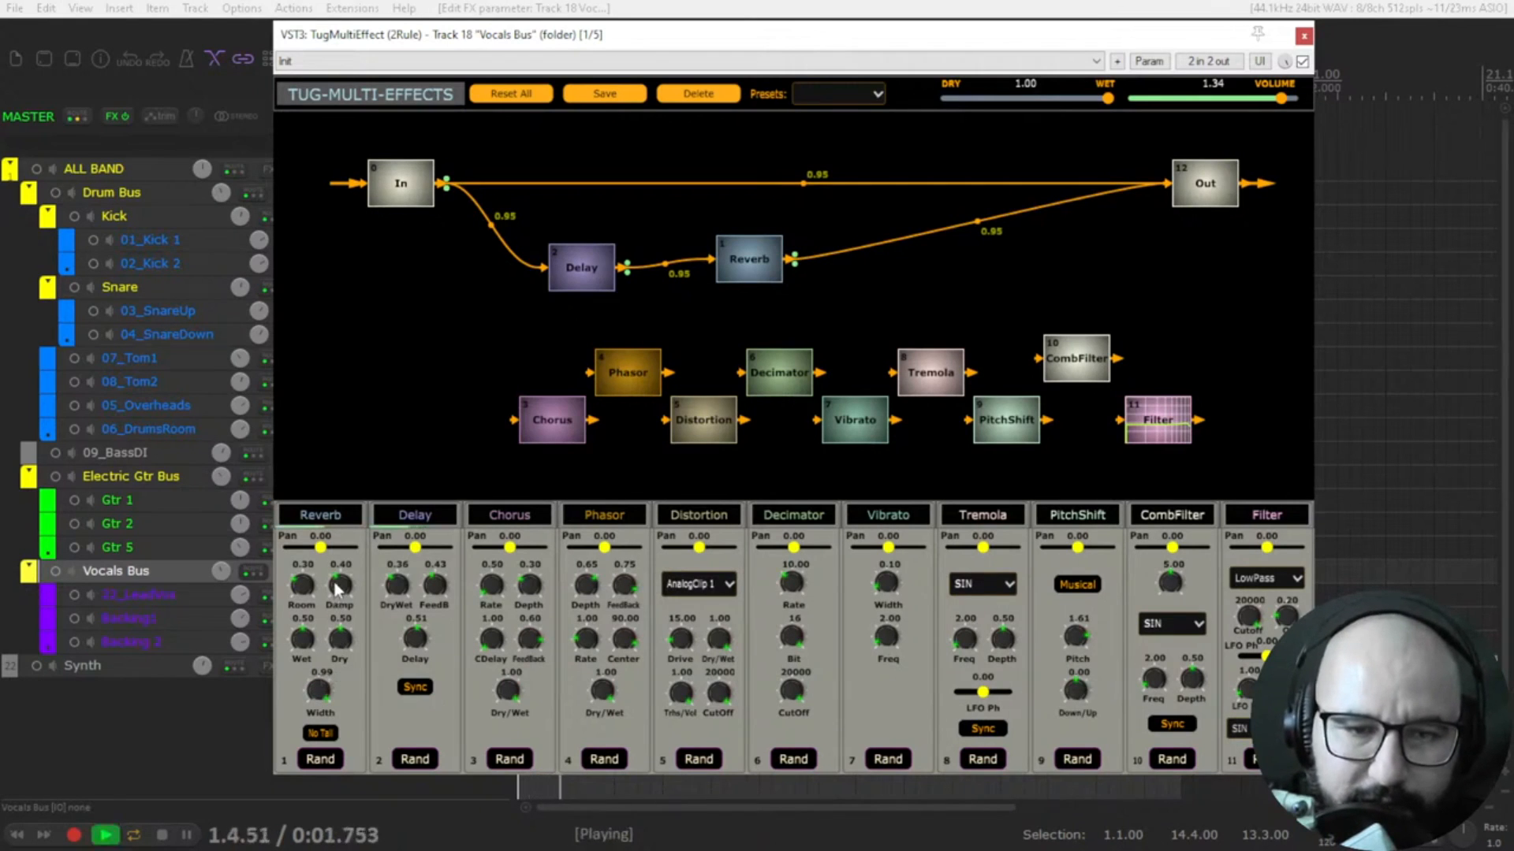
mouse_move(306, 585)
left_mouse_down()
mouse_move(315, 543)
mouse_move(306, 581)
left_mouse_up()
- Compare the bypassed and processed vocals, stop playback, and lower the plugin's output volume to 0.72
left_click(1303, 61)
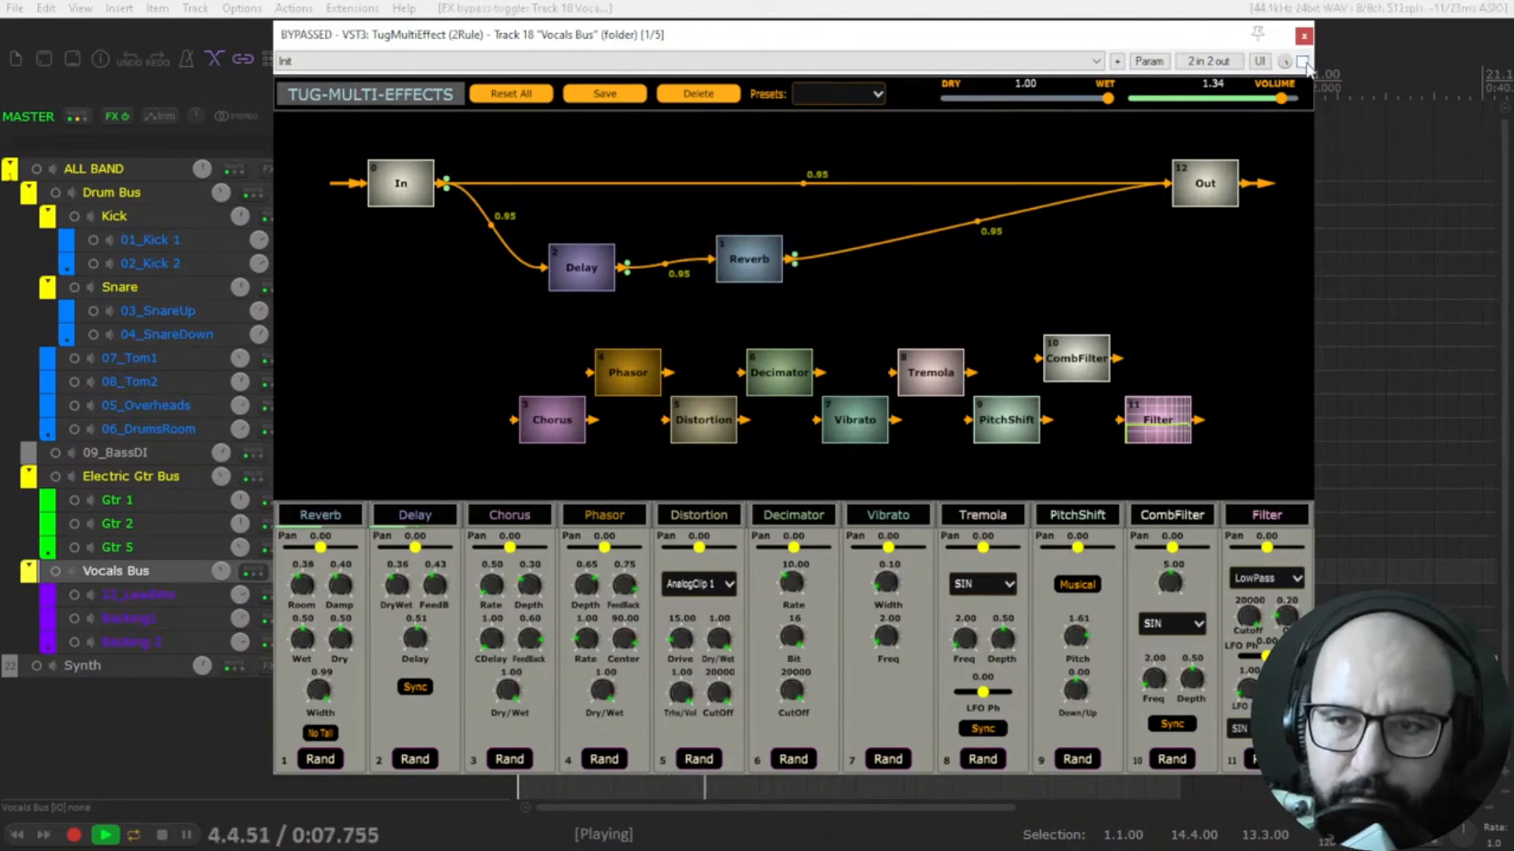
left_click(1303, 62)
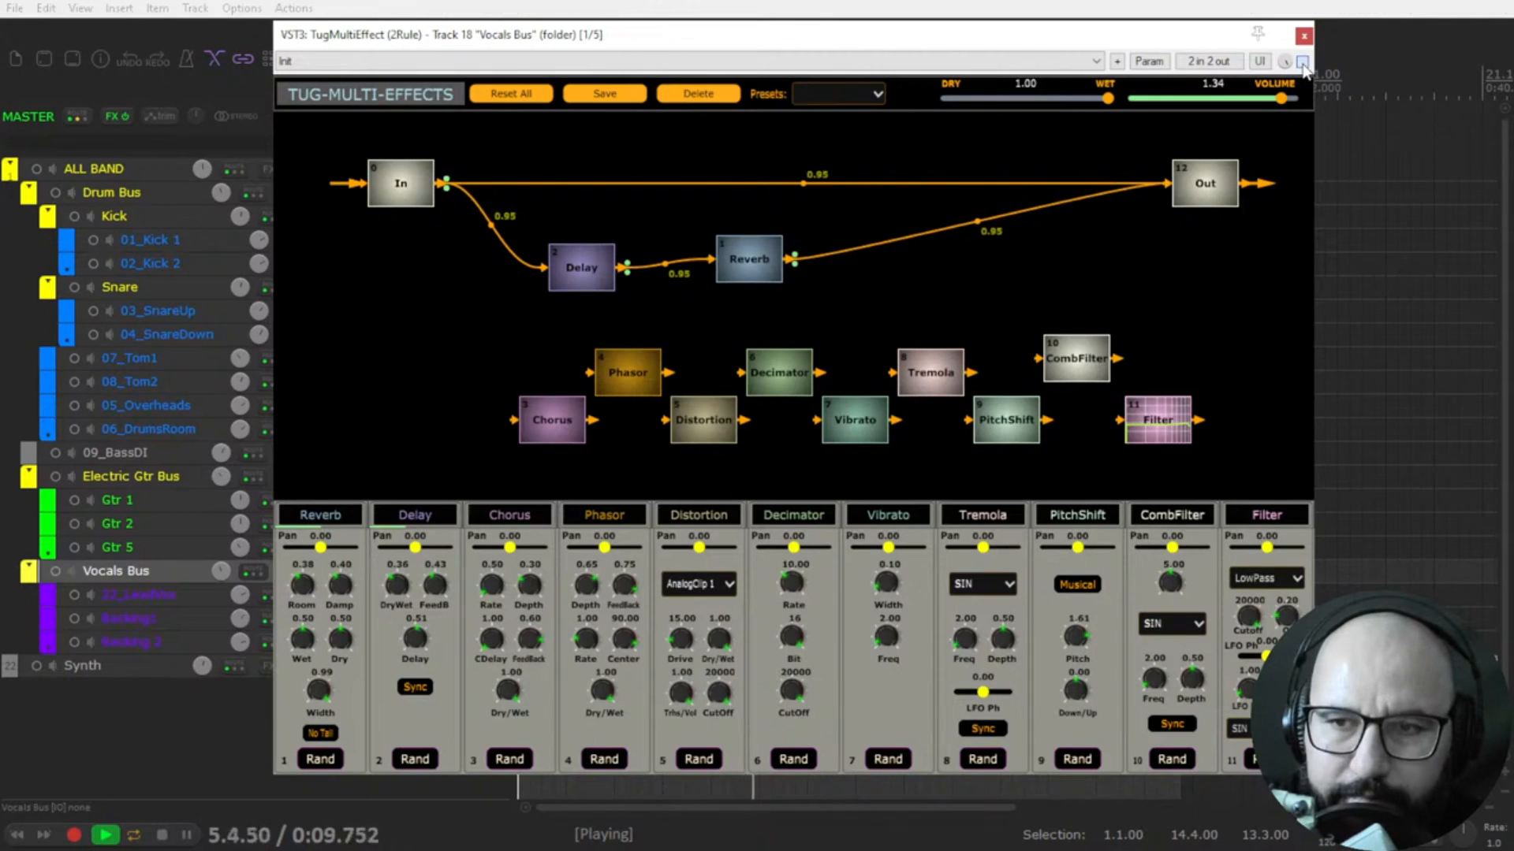
key("space")
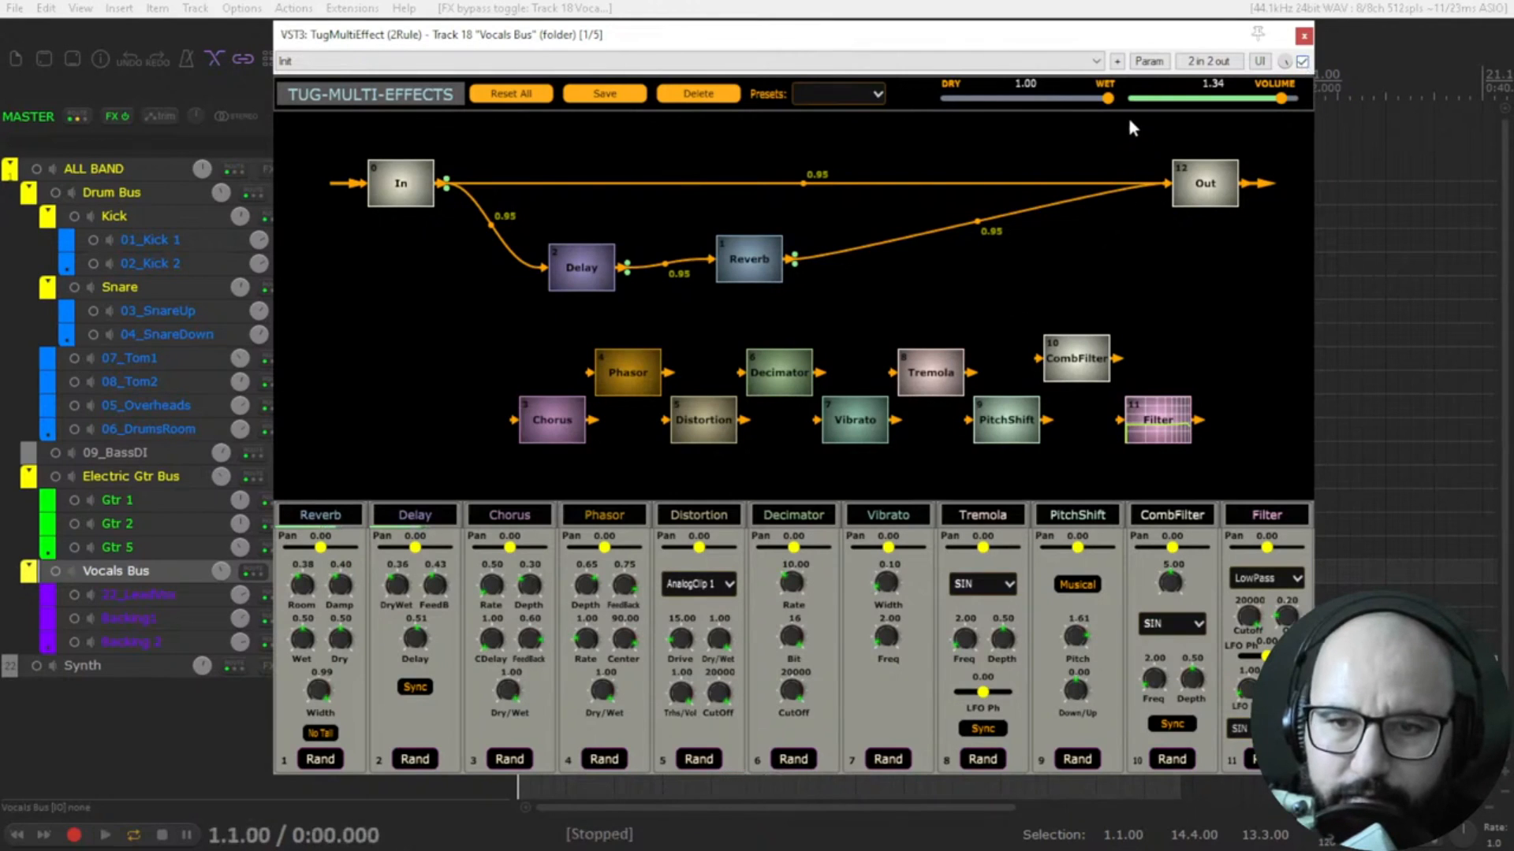
left_click_drag(1282, 101, 1279, 100)
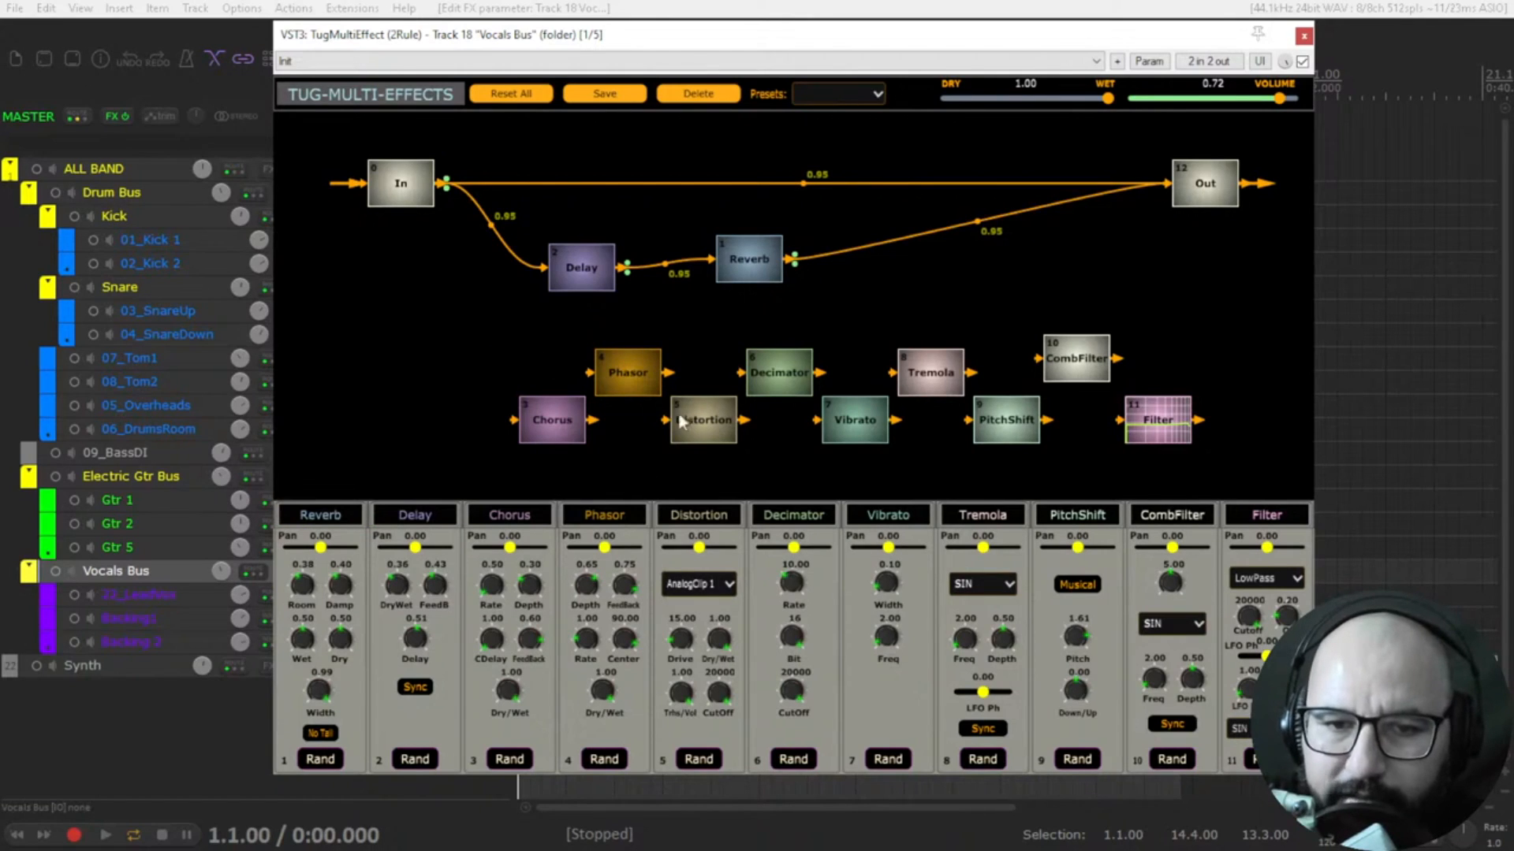
- Place Distortion below Delay and route In through Distortion to Out as another parallel path
left_click_drag(700, 419, 518, 337)
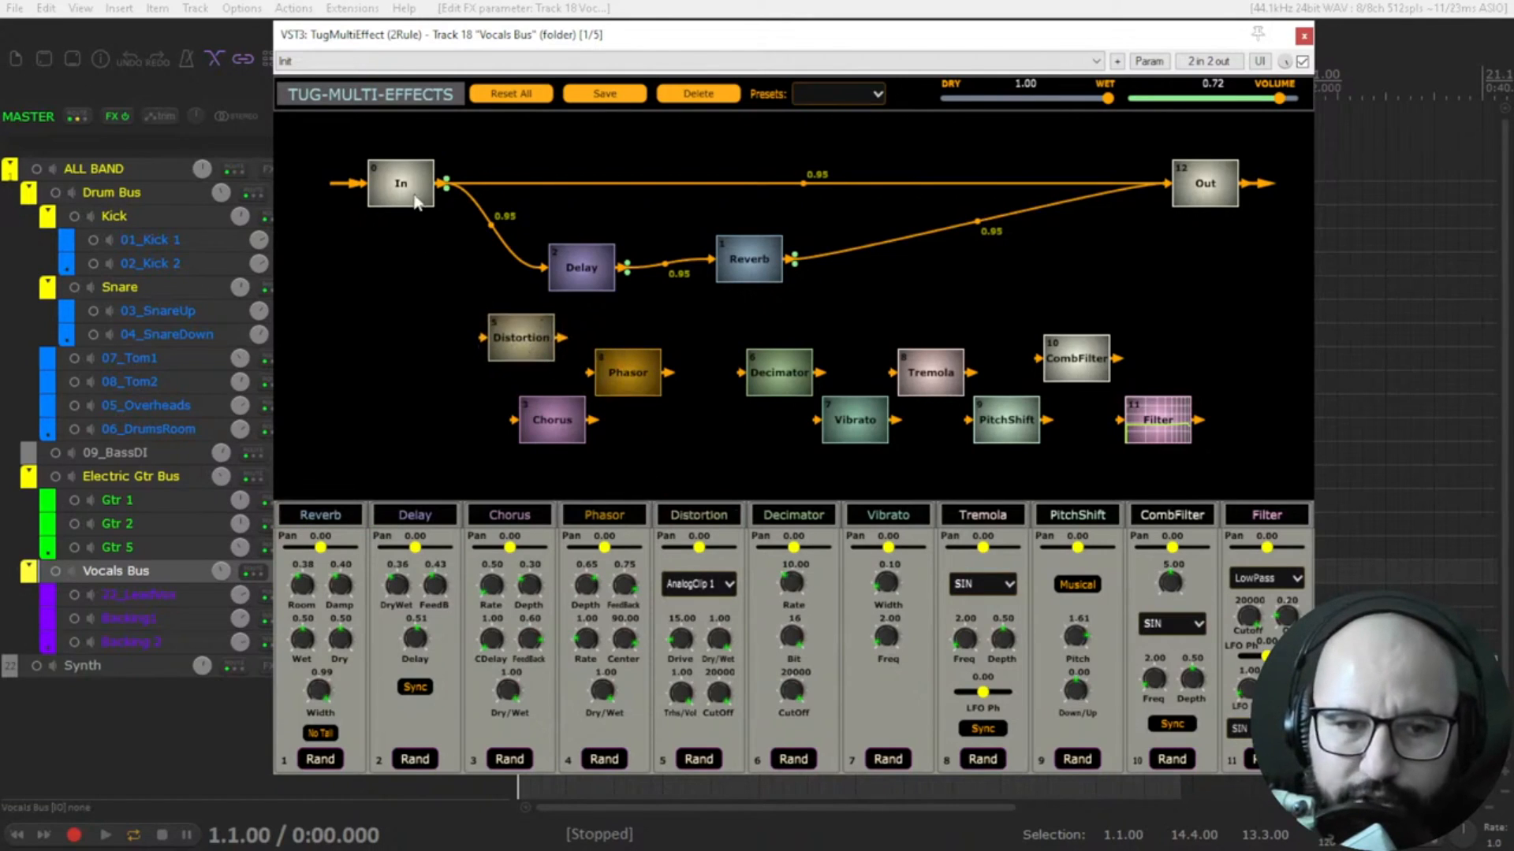
left_click_drag(405, 191, 444, 192)
left_click_drag(465, 280, 1185, 186)
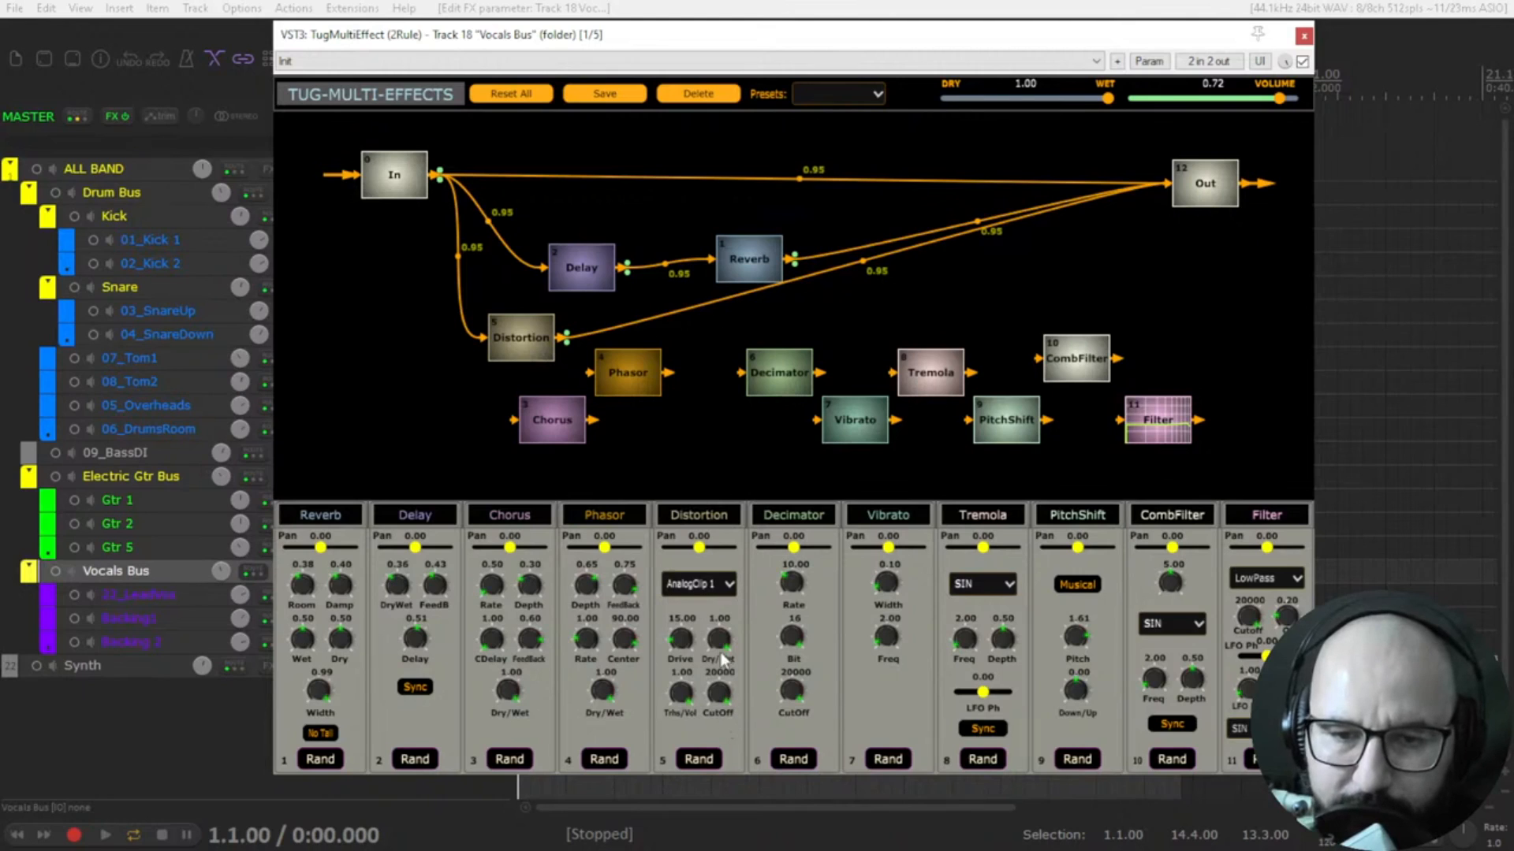
- Lower the Distortion dry/wet to -1.00, start playback, and raise it to 0.59 as a trial
left_click_drag(724, 645, 720, 838)
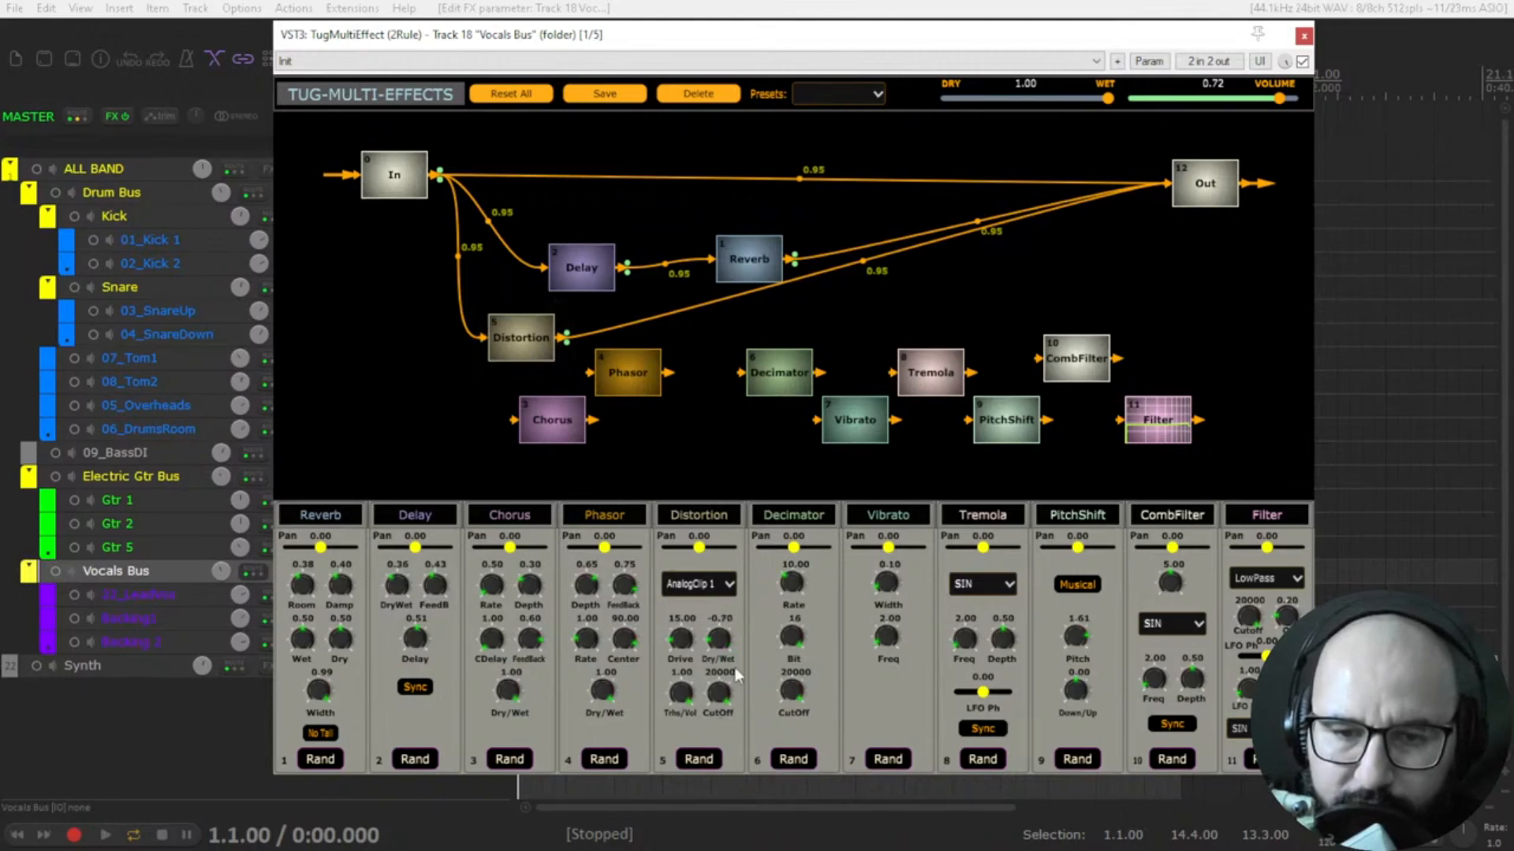
left_click_drag(722, 632, 729, 703)
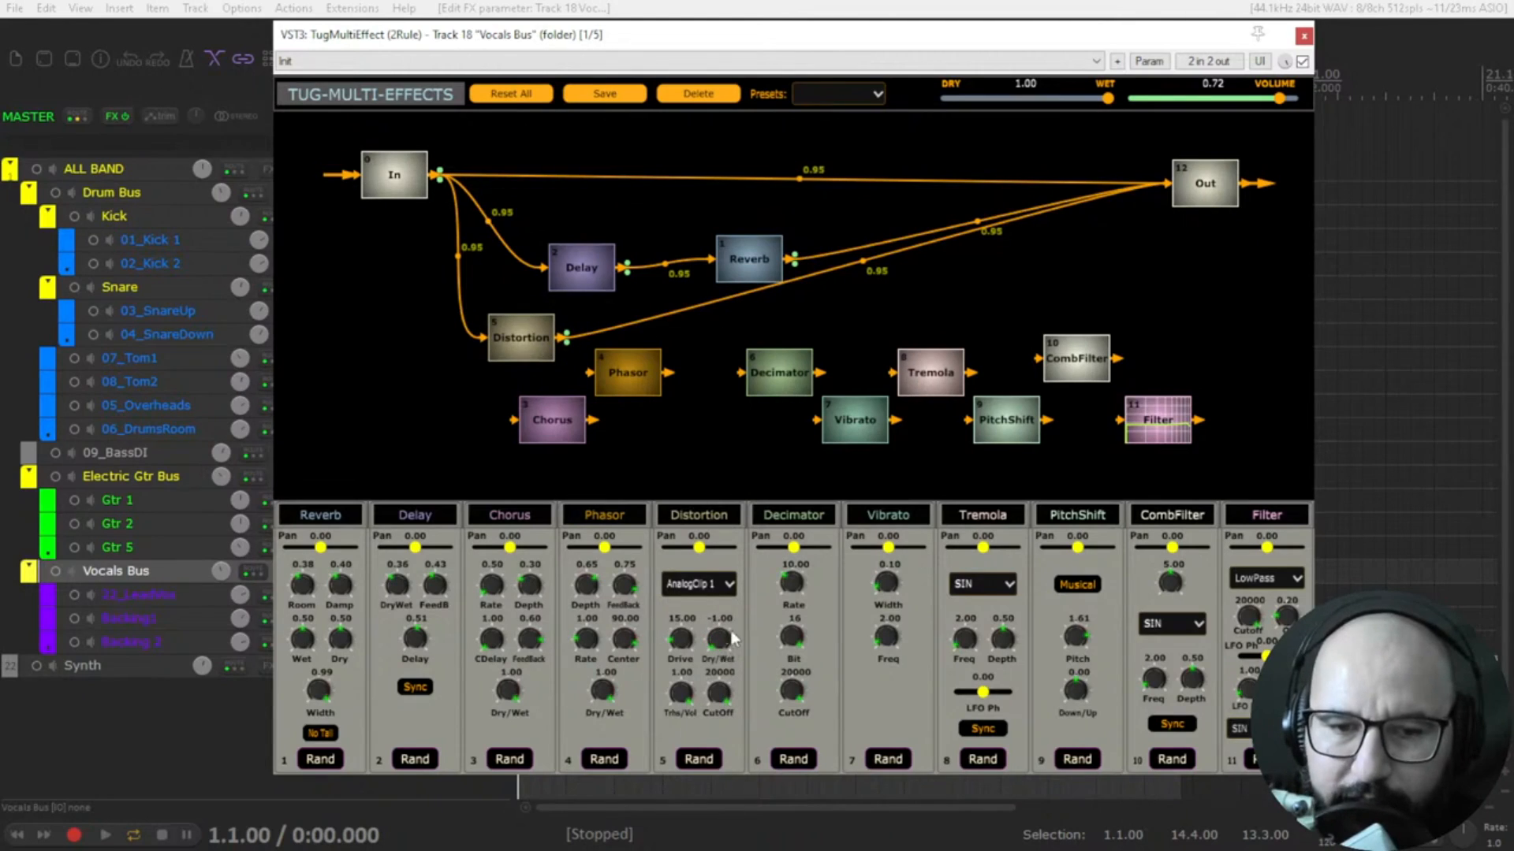
key("space")
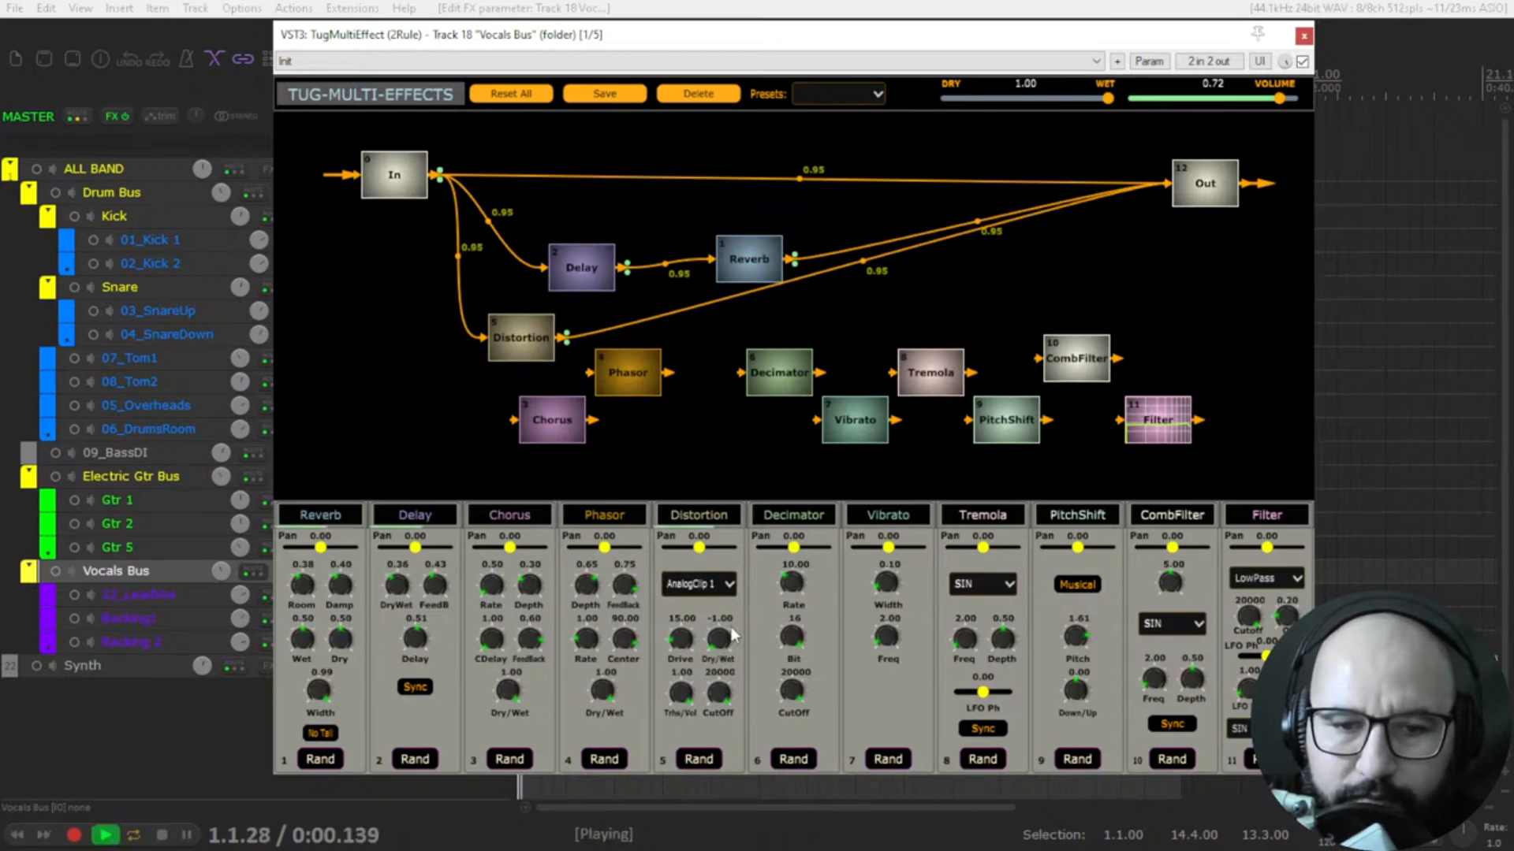
left_click_drag(731, 627, 709, 443)
- Switch the Distortion type to Hard Clip, reduce its dry/wet to -0.37, and stop playback
left_click(712, 584)
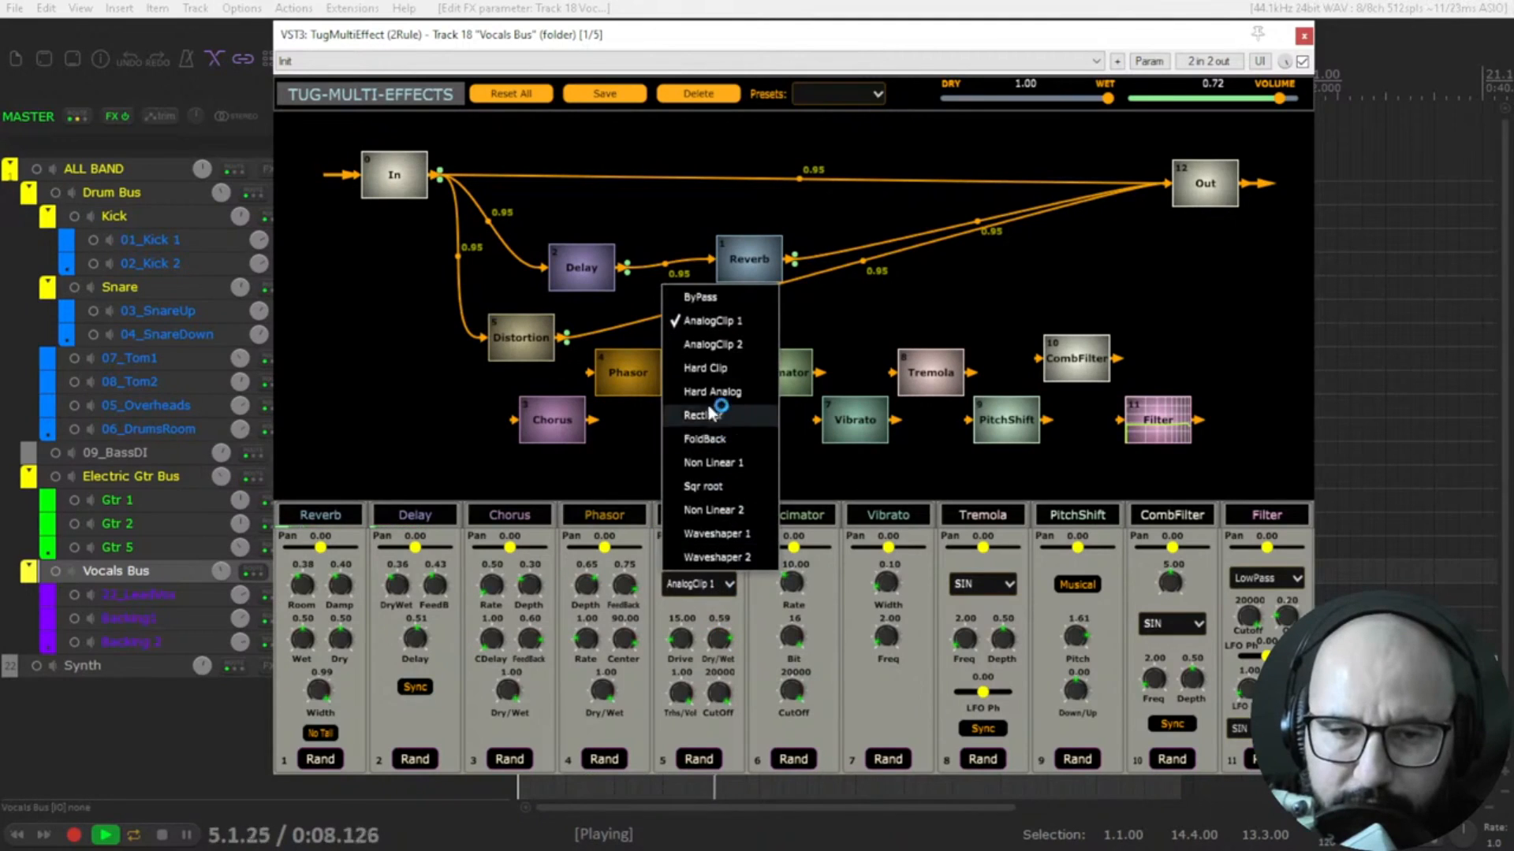
left_click(707, 369)
left_click_drag(727, 608, 722, 738)
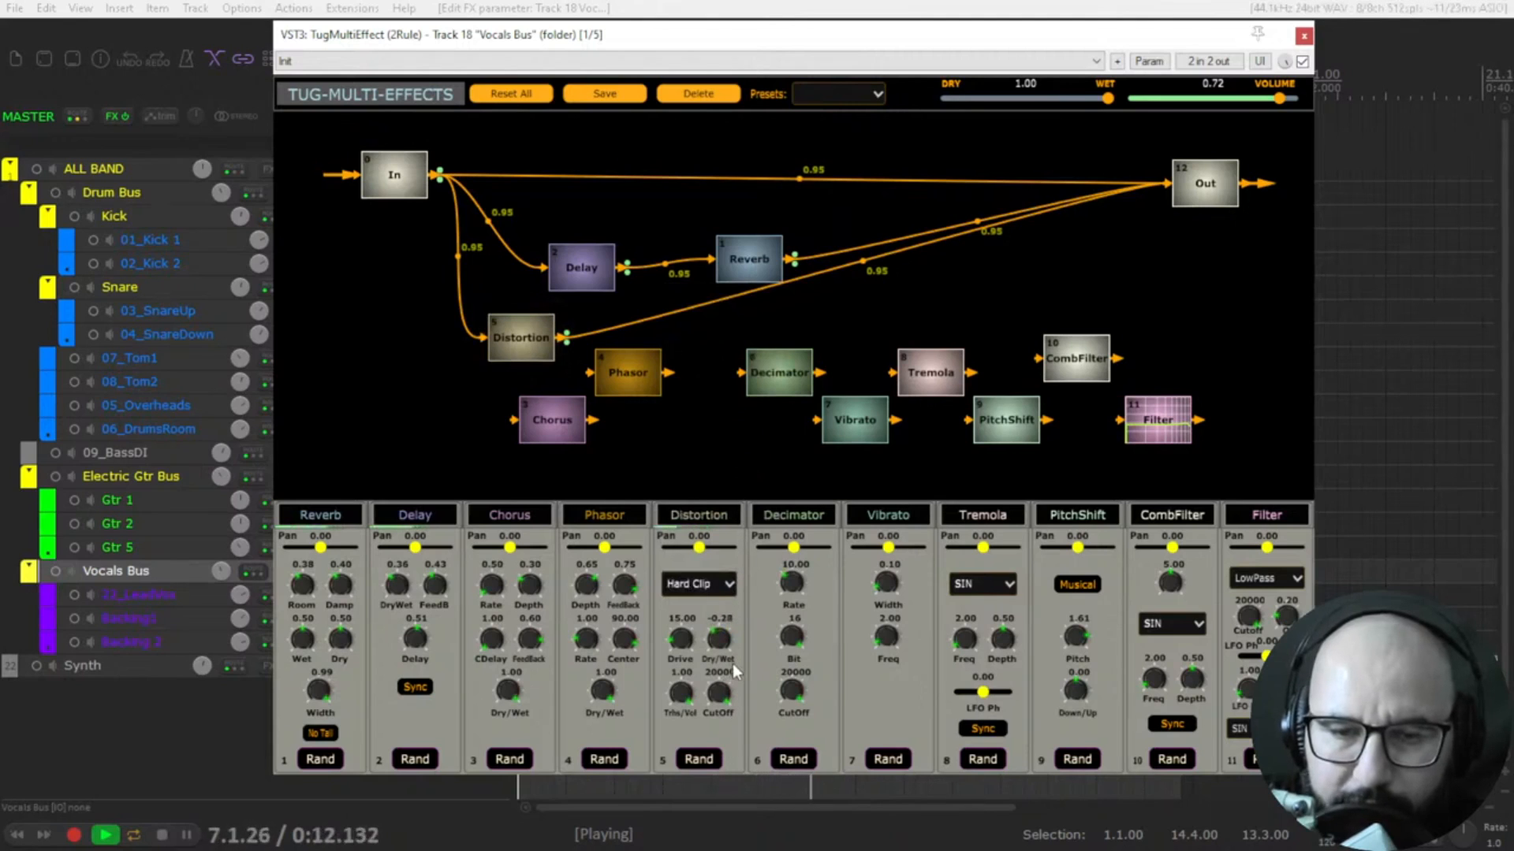
left_click_drag(721, 628, 724, 646)
key("space")
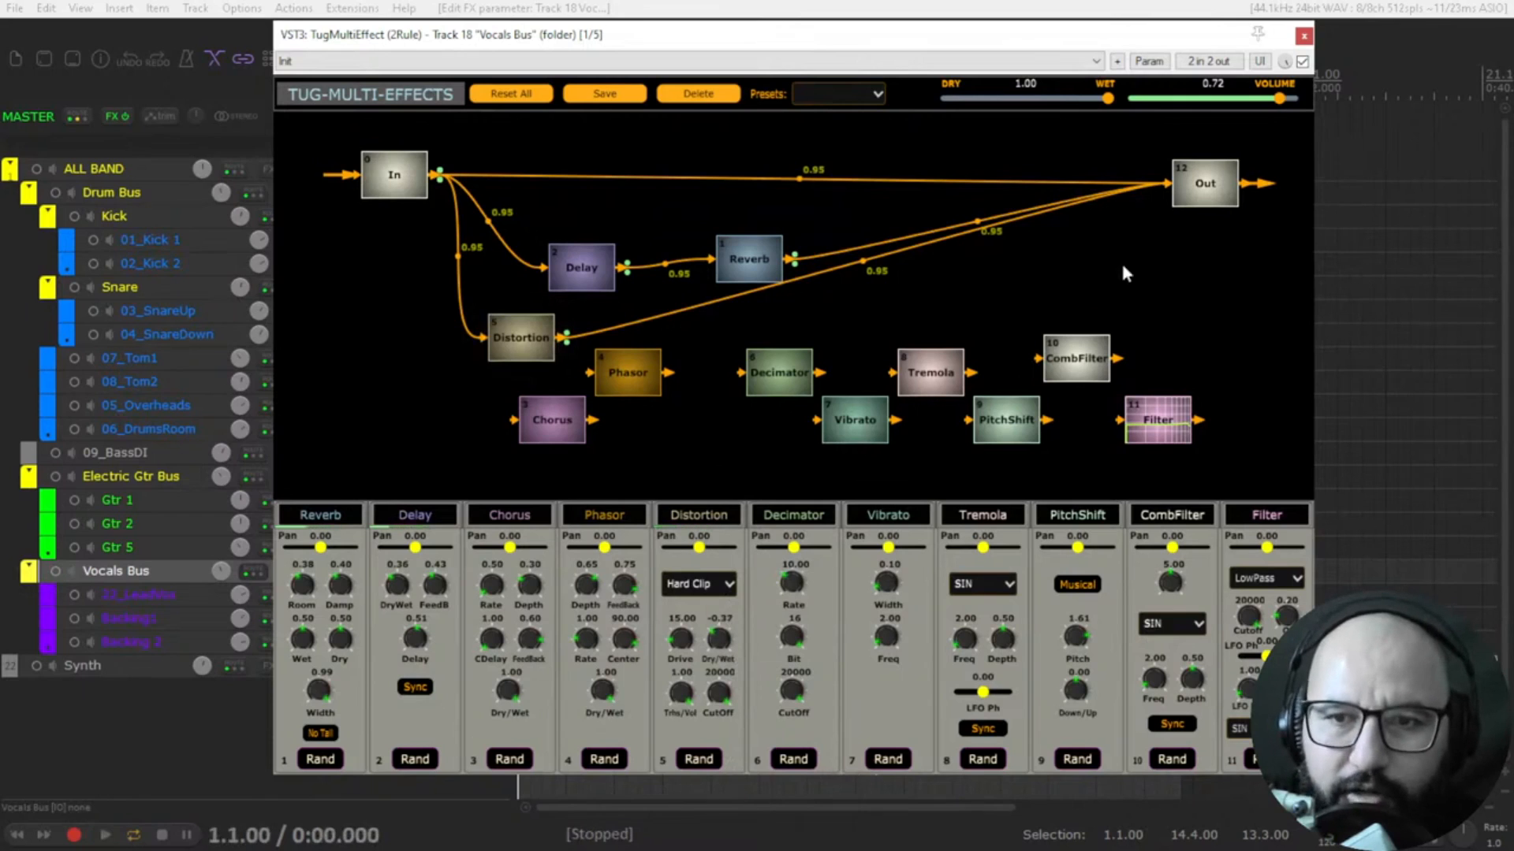
- During playback, set the Distortion dry/wet to -0.45 and its cutoff to 10917
key("space")
left_click_drag(722, 640, 726, 726)
key("space")
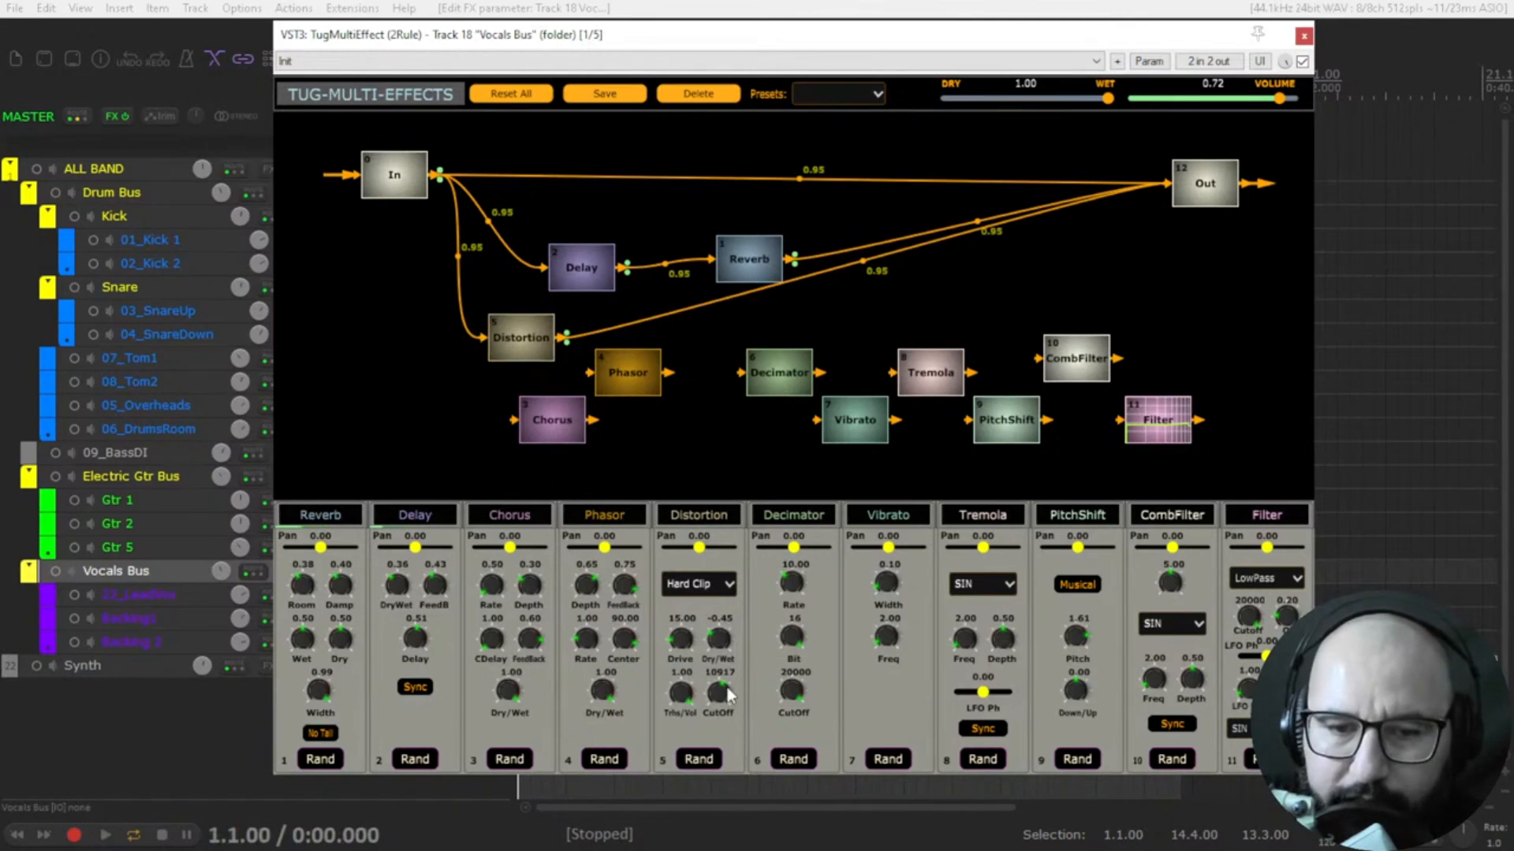
- Play the vocals and compare the bypassed signal with the processed parallel chain
key("space")
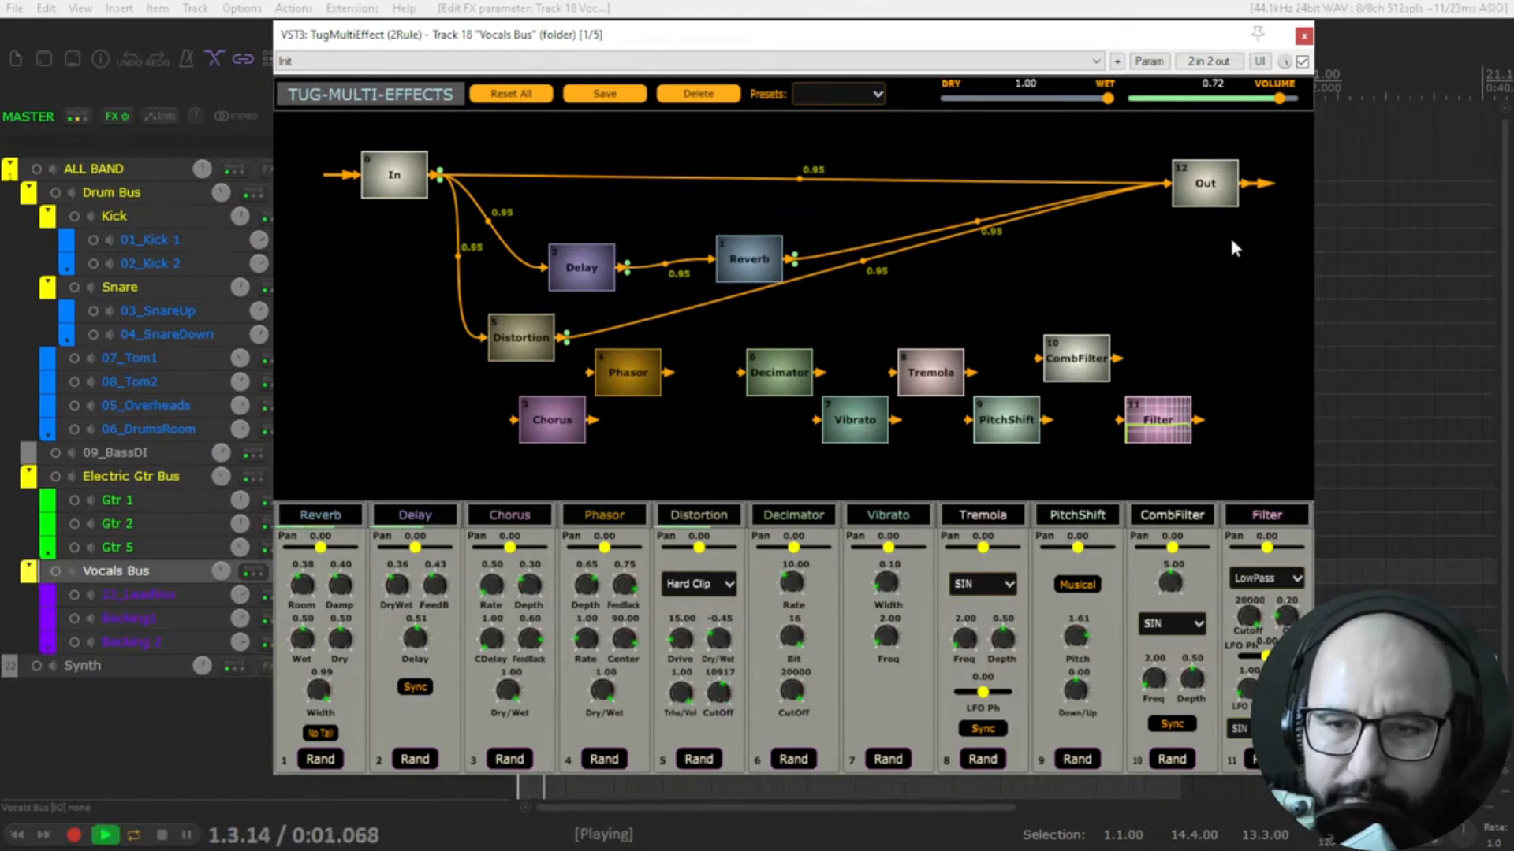
left_click(1303, 61)
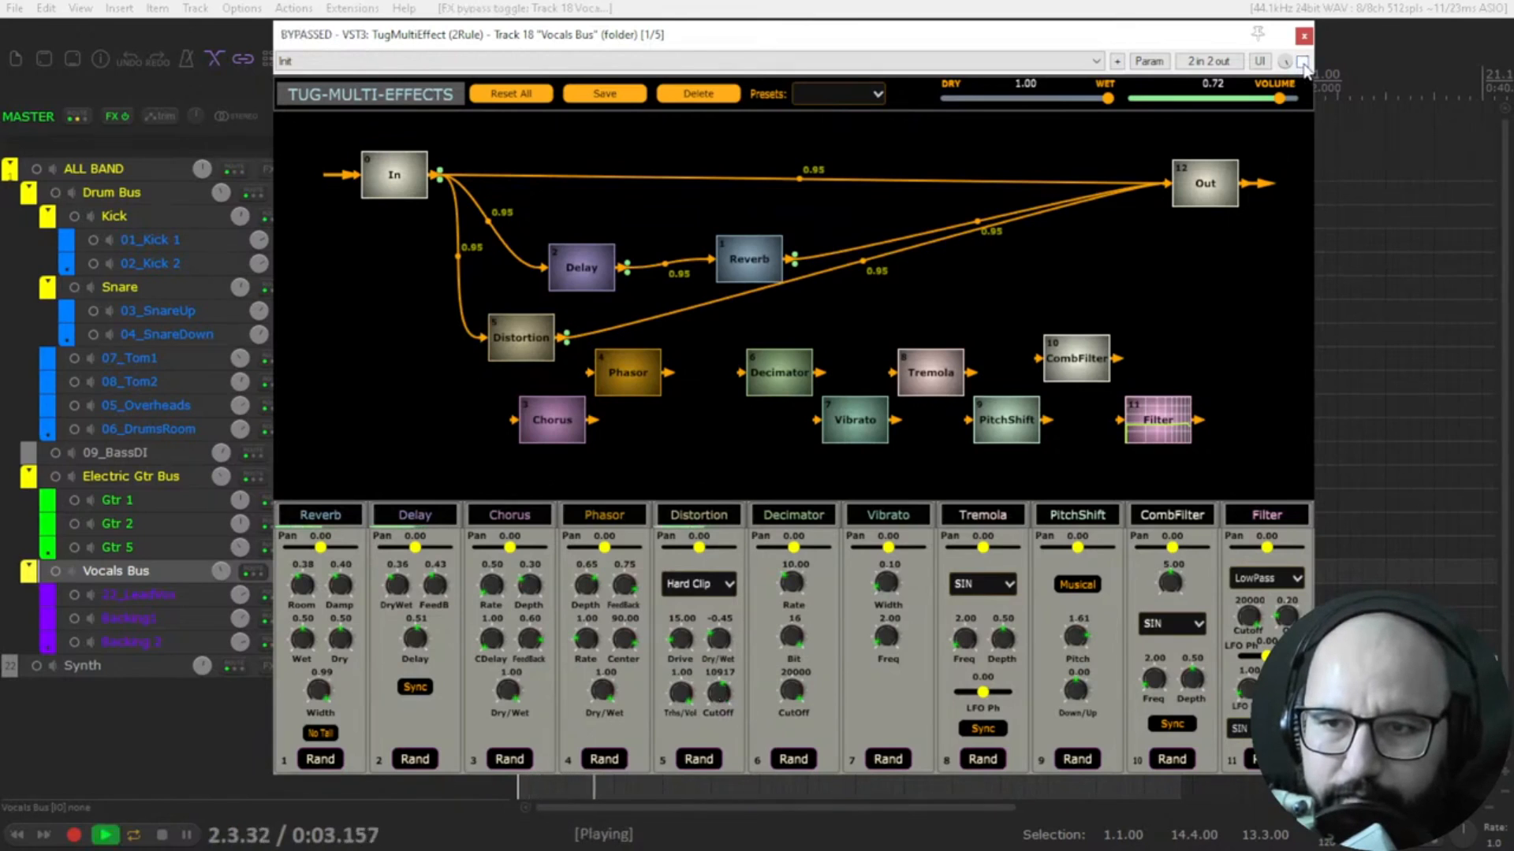
left_click(1303, 61)
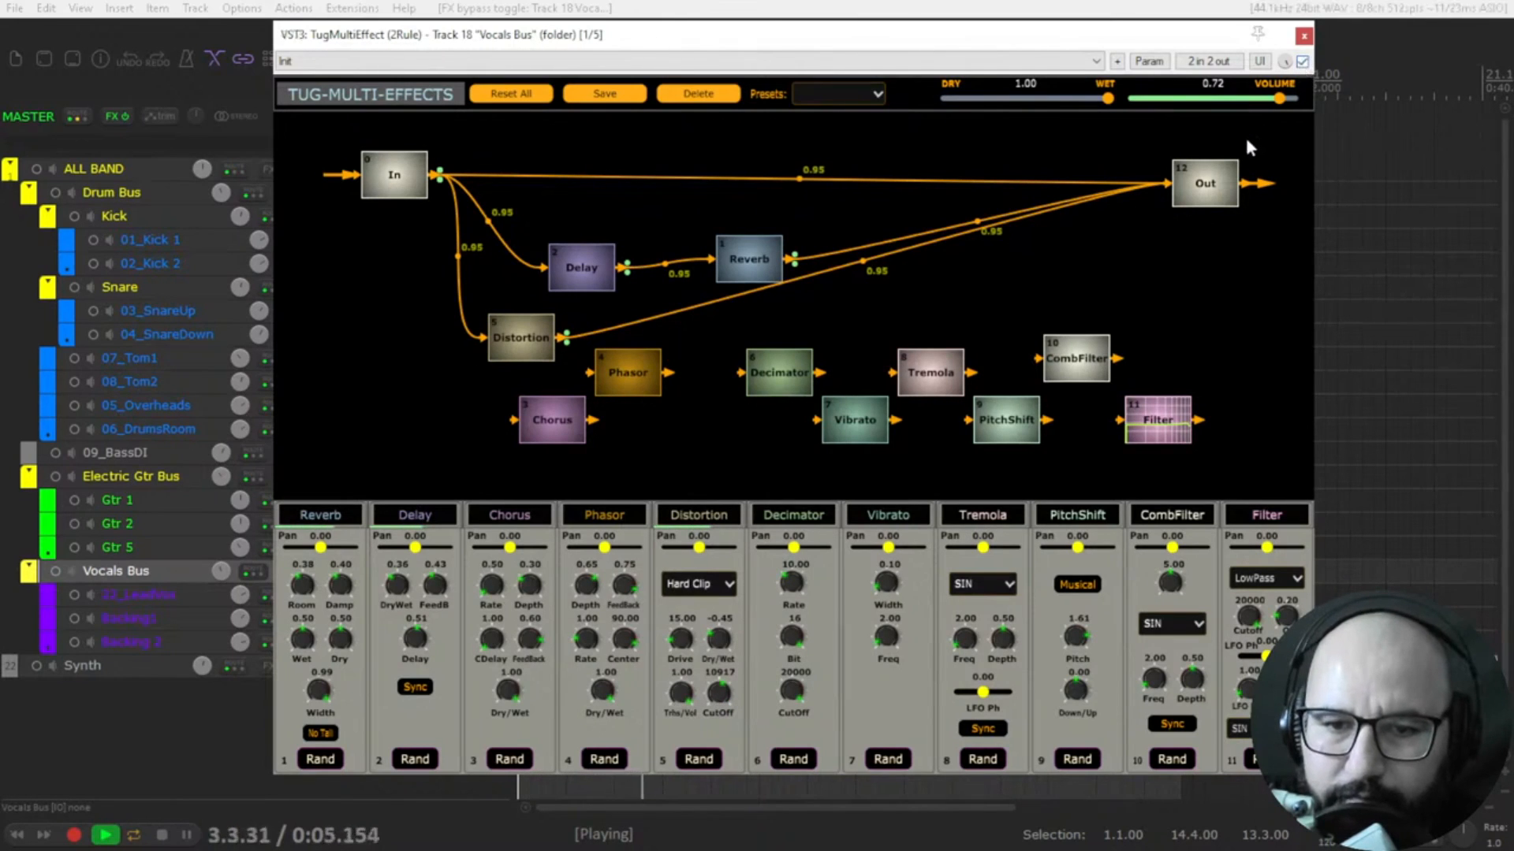
key("space")
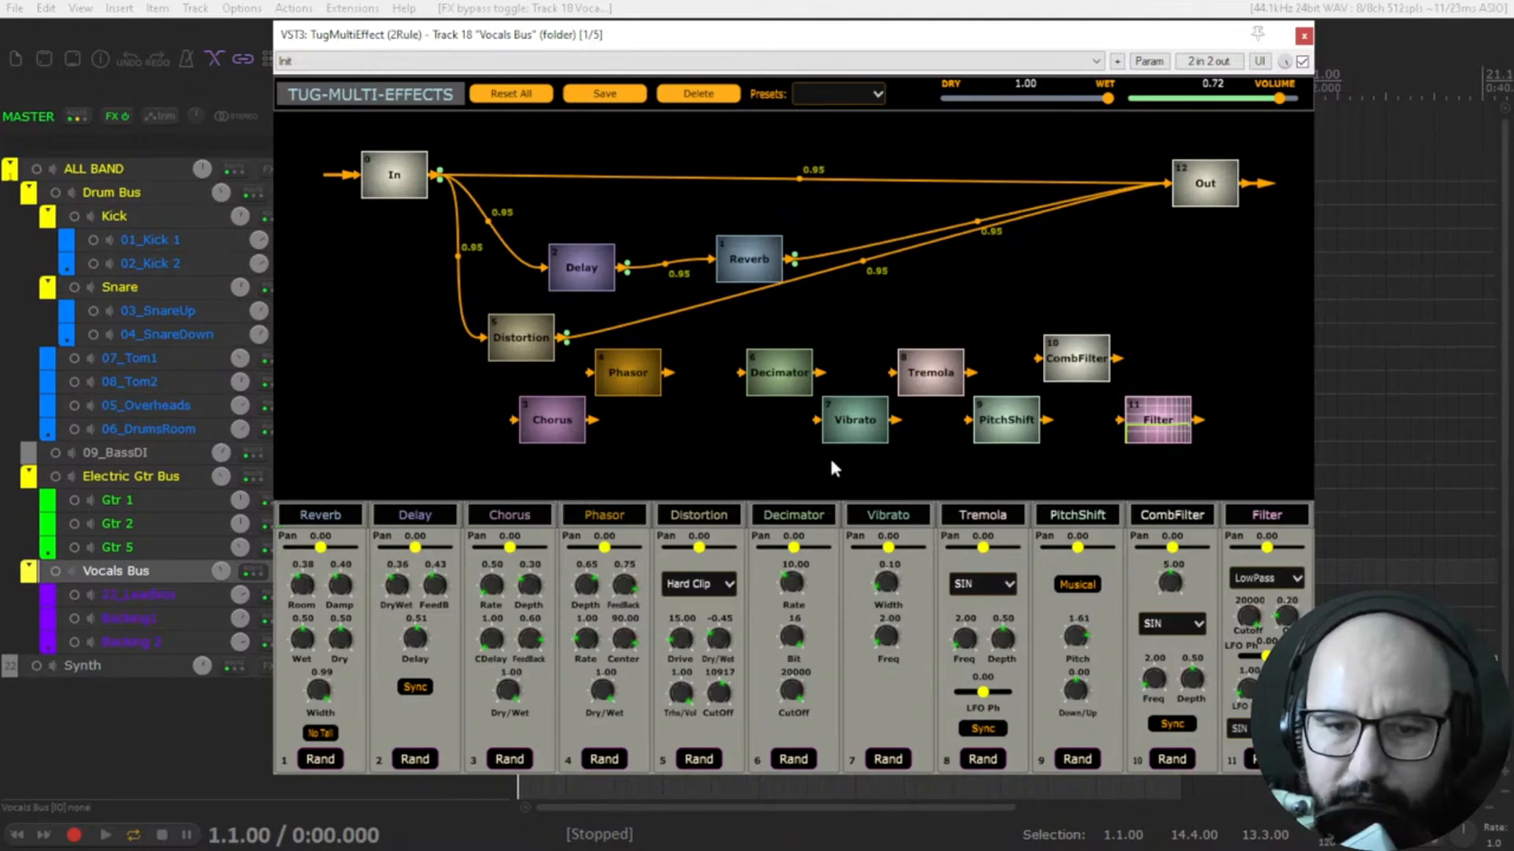
- Move PitchShift aside and line up Chorus, Phasor, Decimator, Vibrato, Tremola, CombFilter and Filter in one row beneath the routing
left_click_drag(1013, 430, 441, 386)
left_click(533, 420)
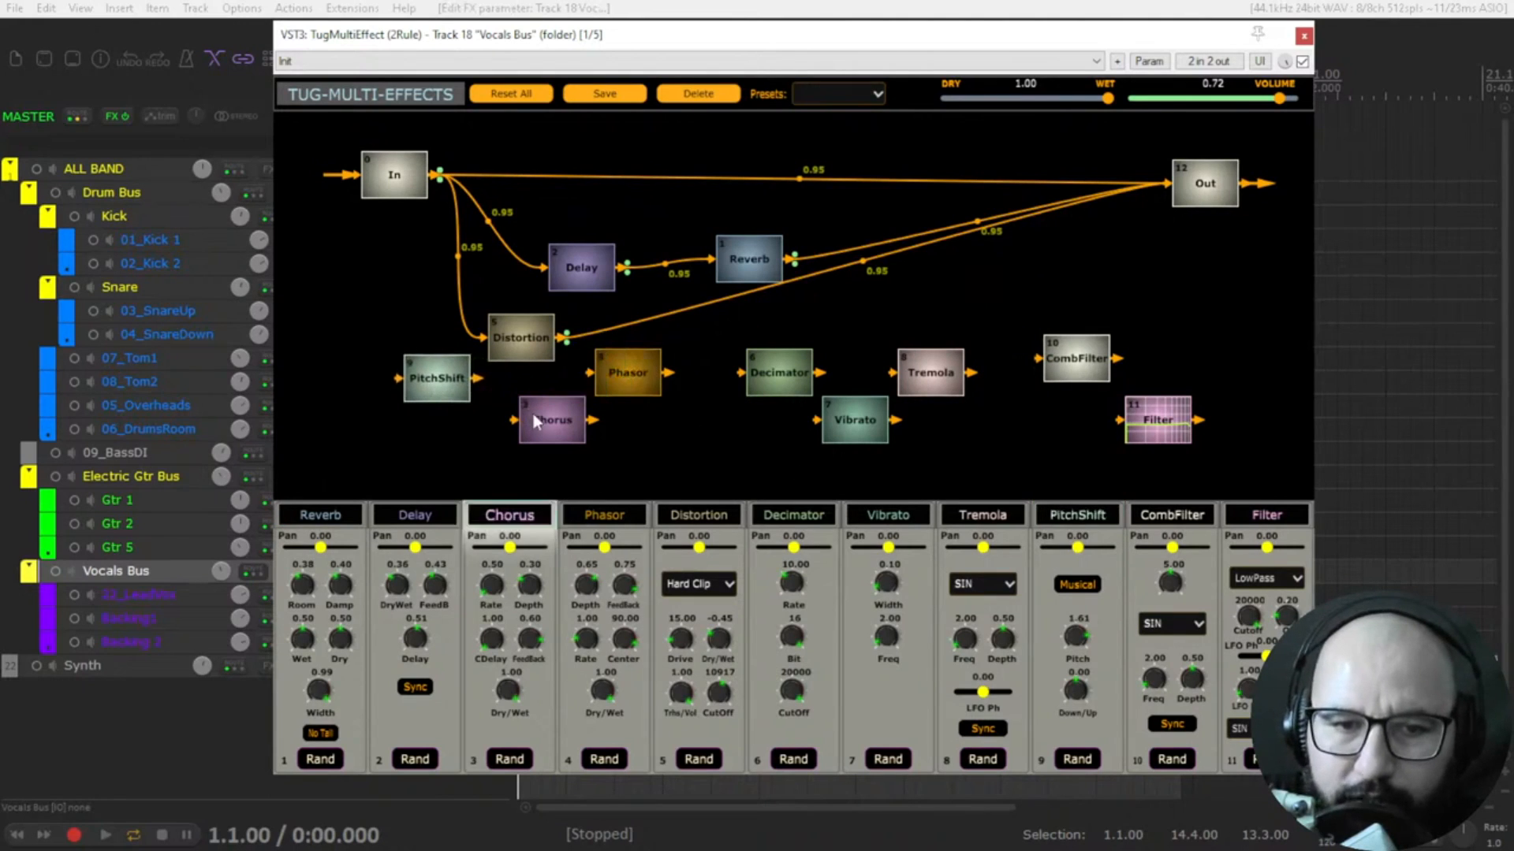
left_click_drag(533, 420, 377, 461)
left_click_drag(635, 390, 500, 476)
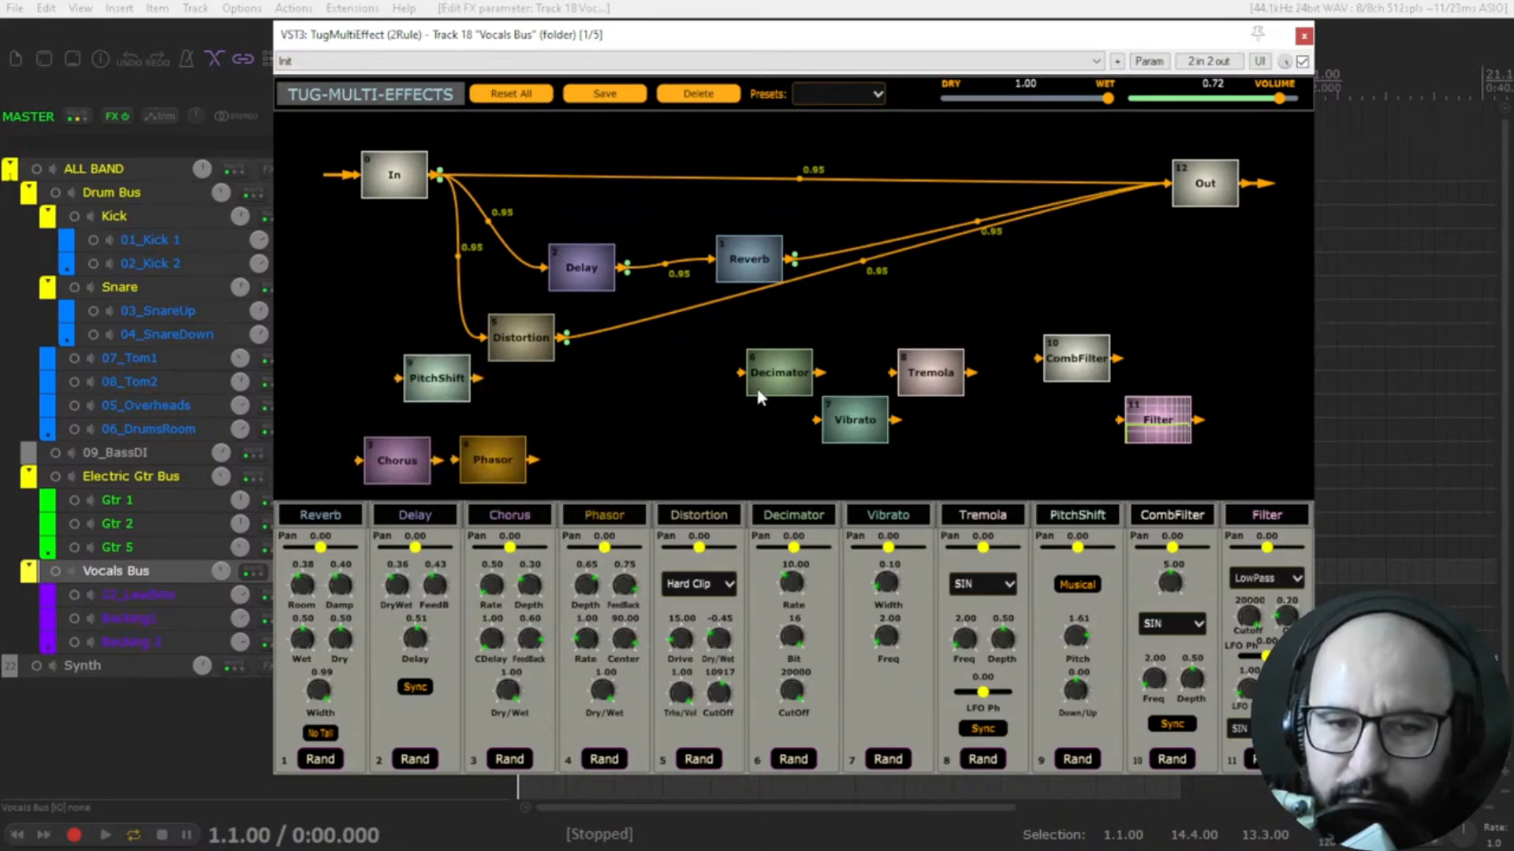
left_click_drag(759, 398, 570, 486)
left_click_drag(867, 426, 709, 466)
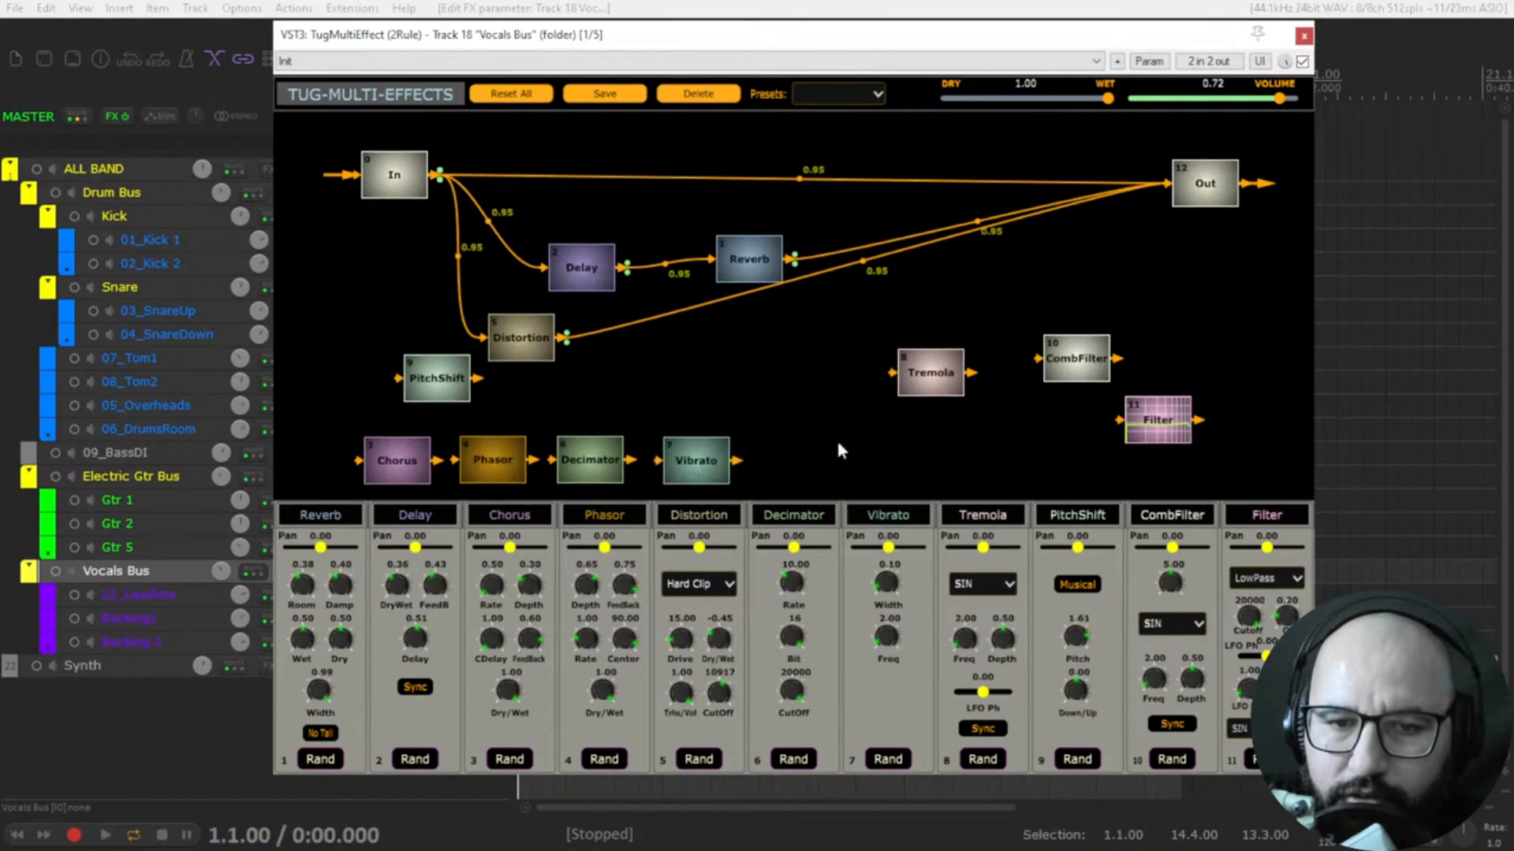
left_click_drag(930, 372, 792, 461)
left_click_drag(1062, 380, 877, 483)
left_click_drag(1161, 426, 989, 472)
- Place PitchShift beneath Reverb and connect it as a parallel path between In and Out
left_click_drag(440, 387, 719, 379)
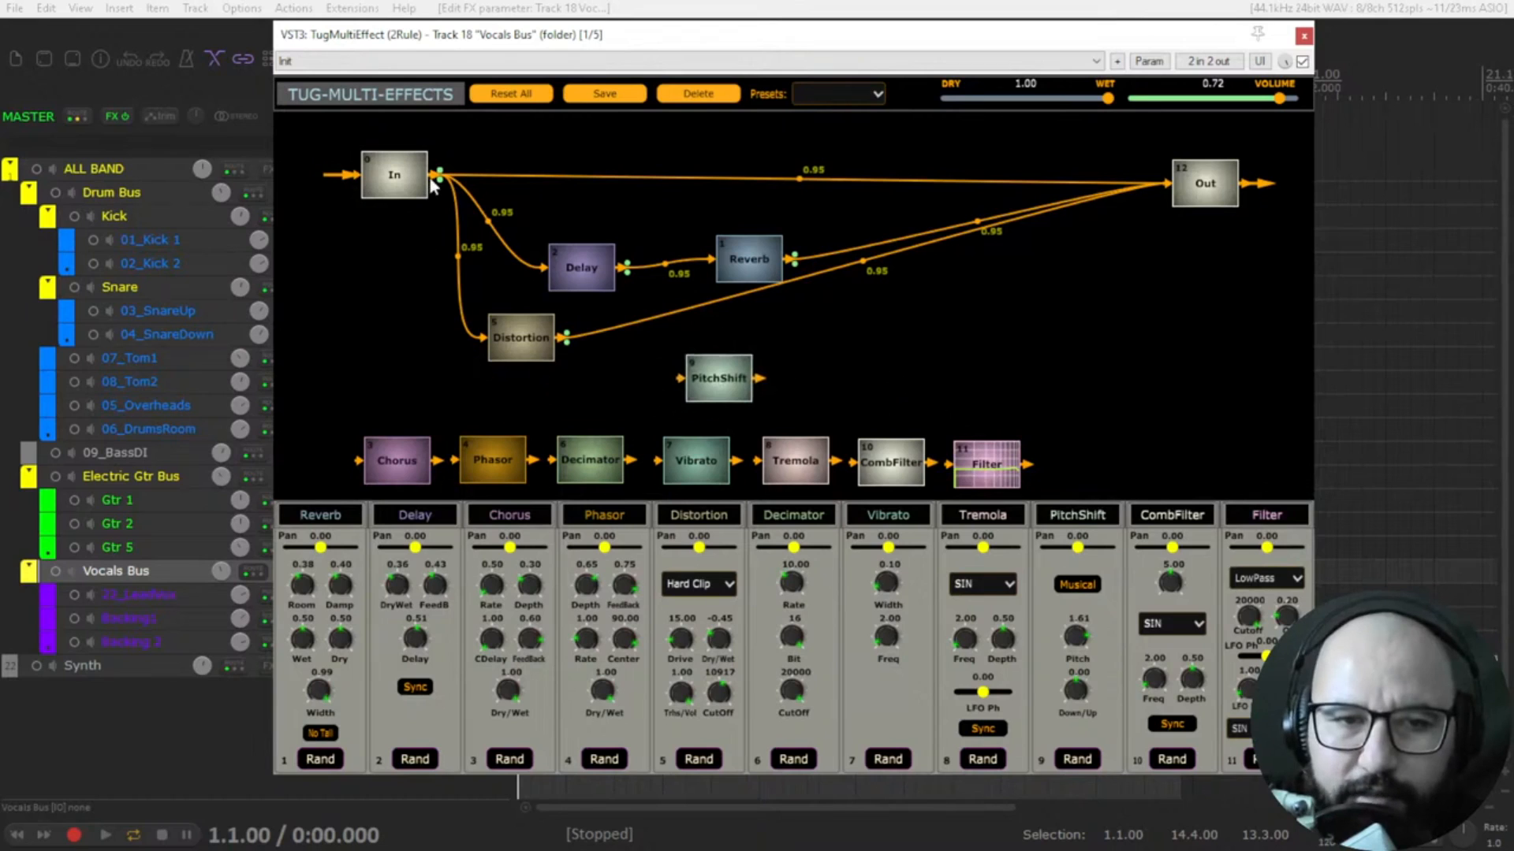
left_click_drag(439, 175, 1184, 183)
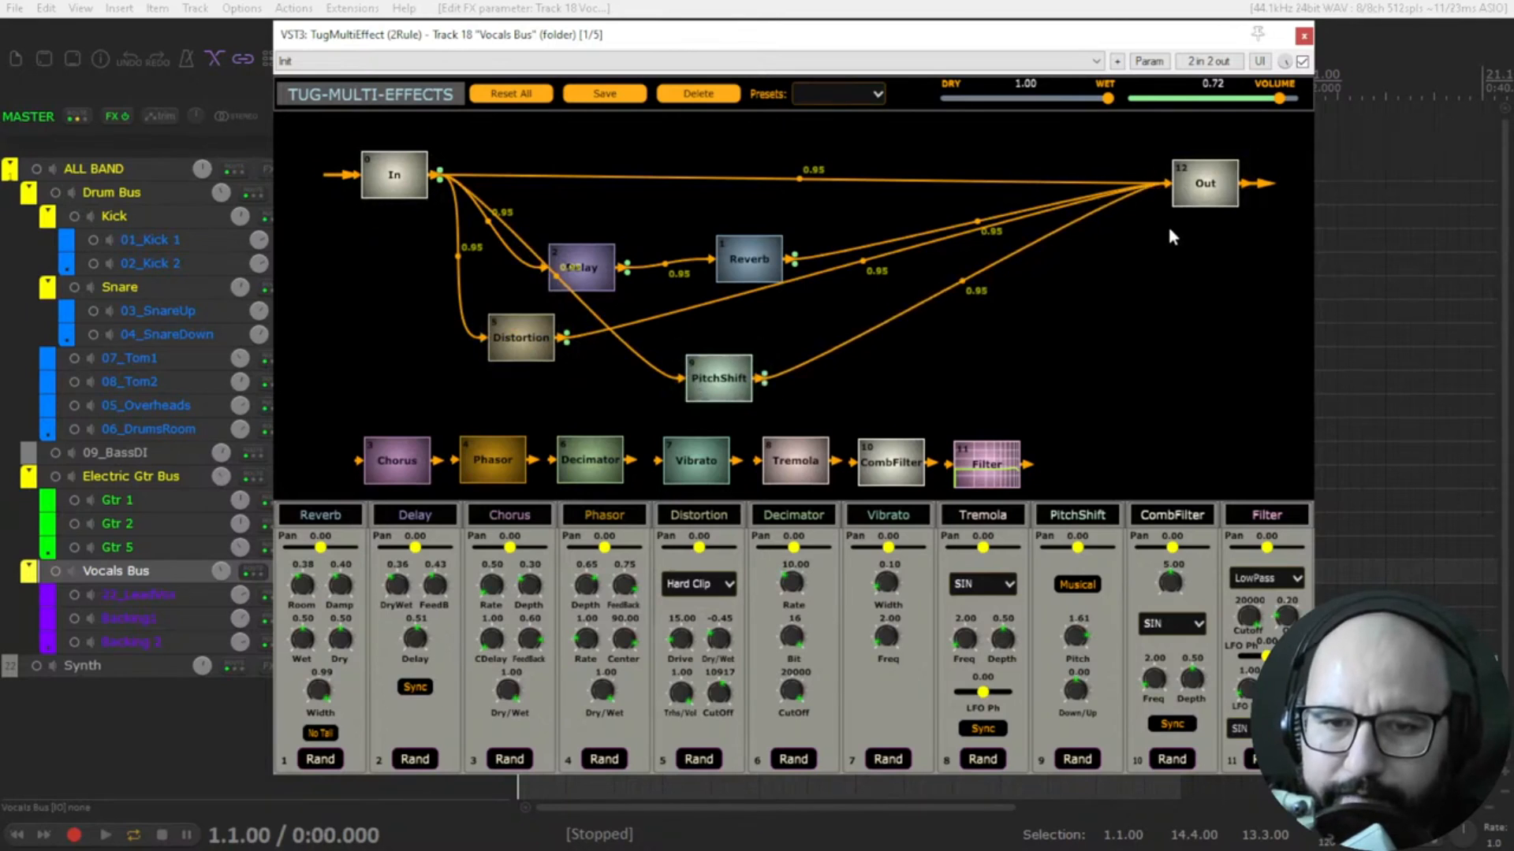
- Play the vocals and lower the PitchShift Down/Up to -1.68 as a trial, ending with playback stopped
key("space")
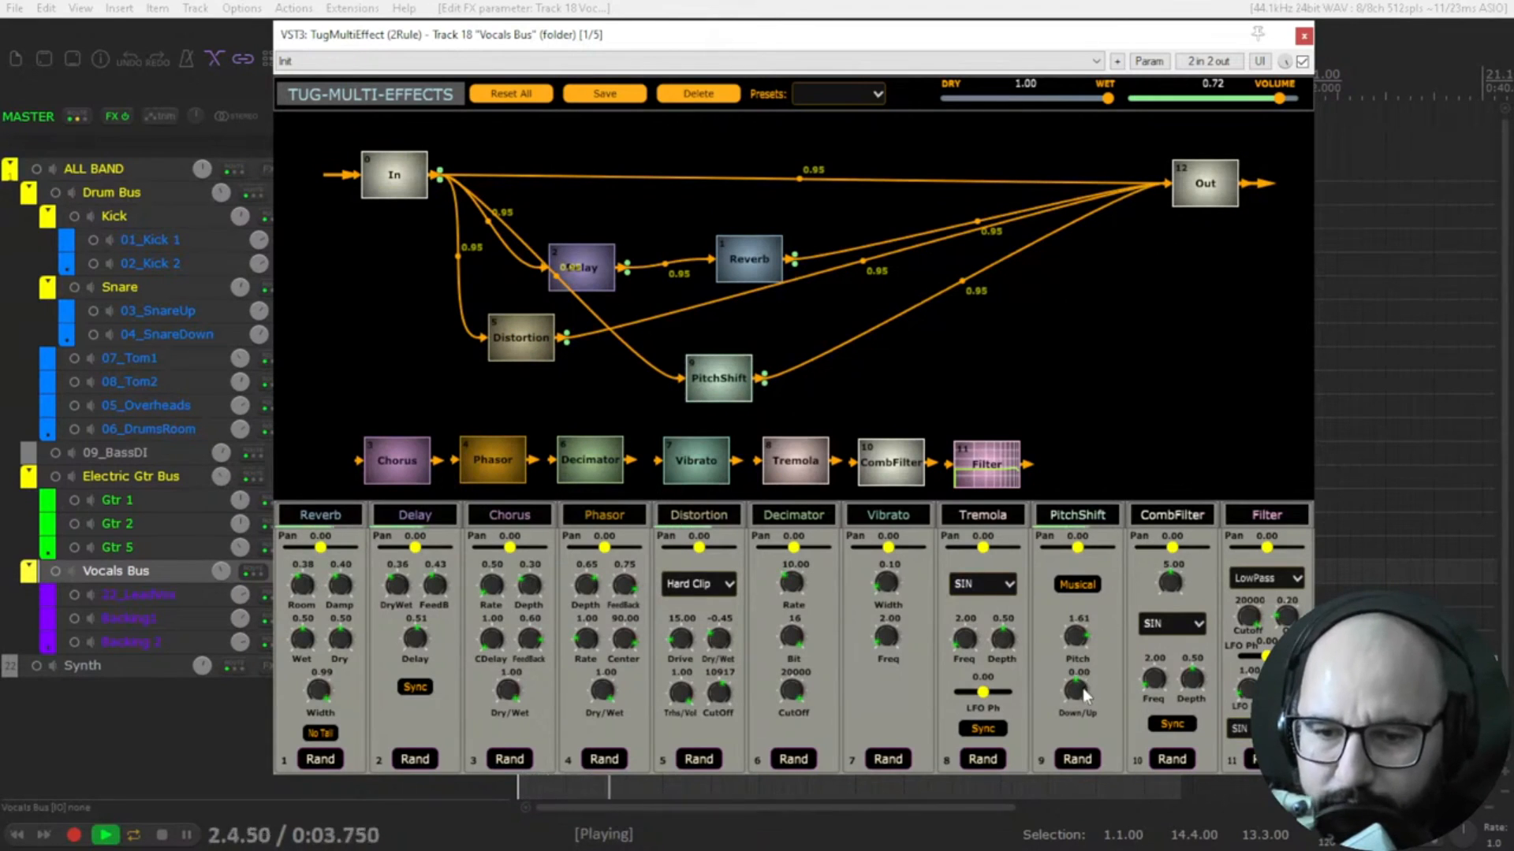
left_click_drag(1078, 690, 1079, 760)
key("space")
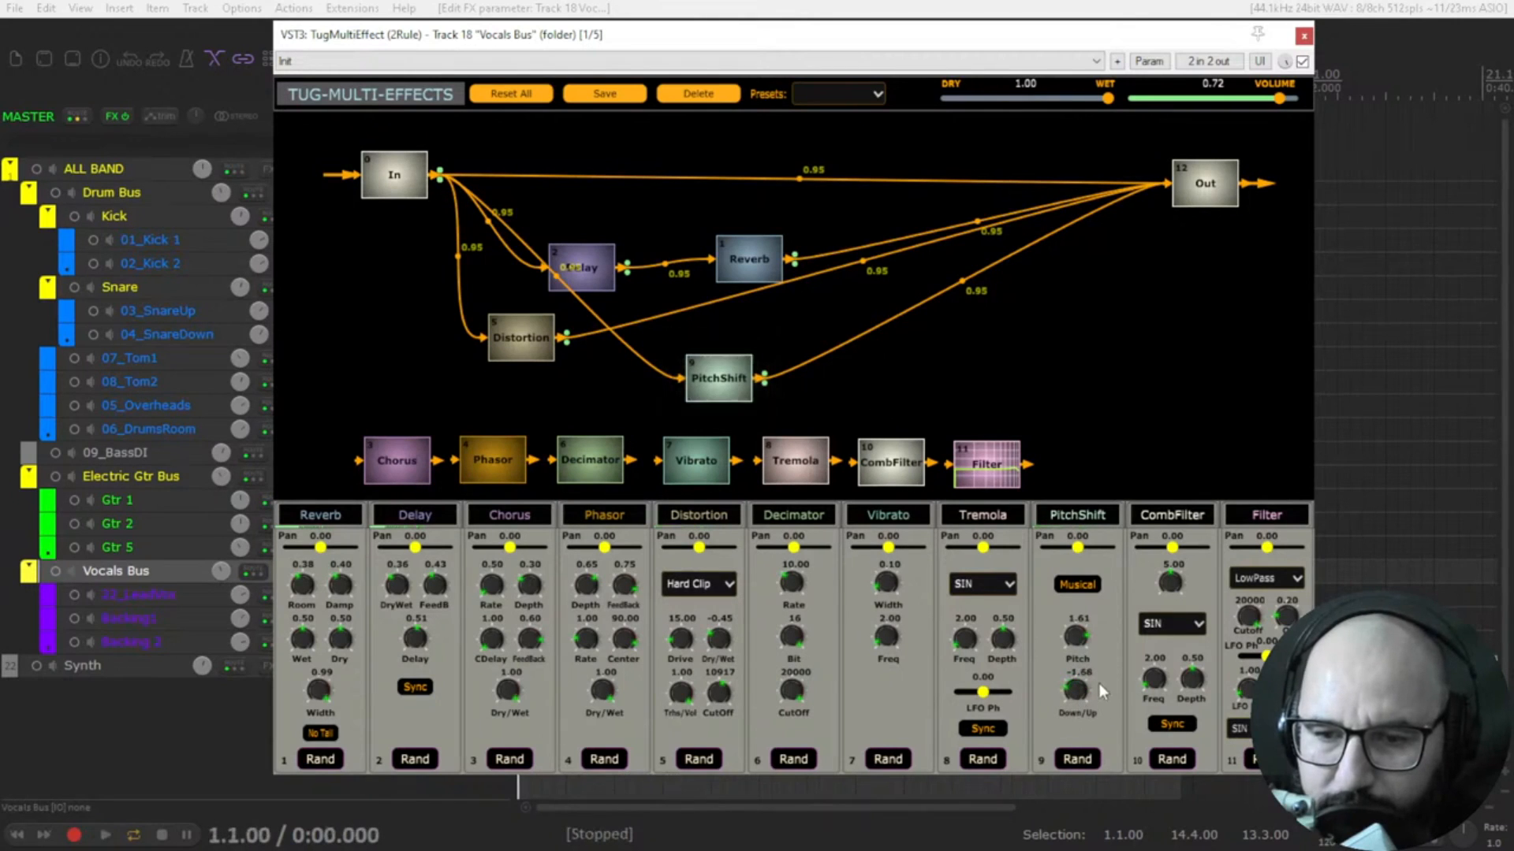
- Set the PitchShift pitch to -0.74 during playback and replay the vocals to audition it
key("space")
left_click_drag(1081, 640, 1072, 722)
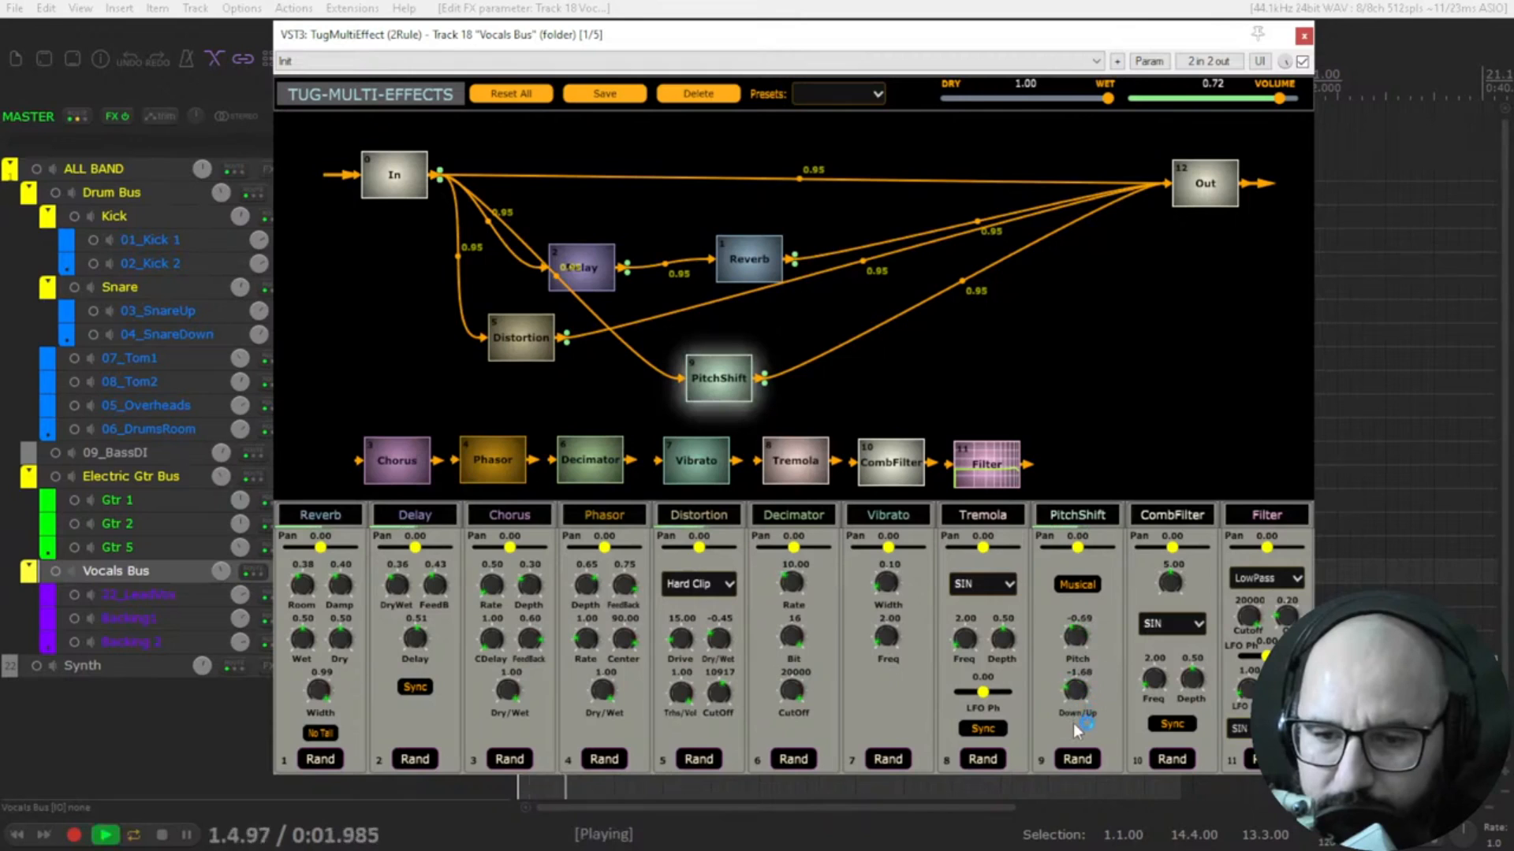
key("space")
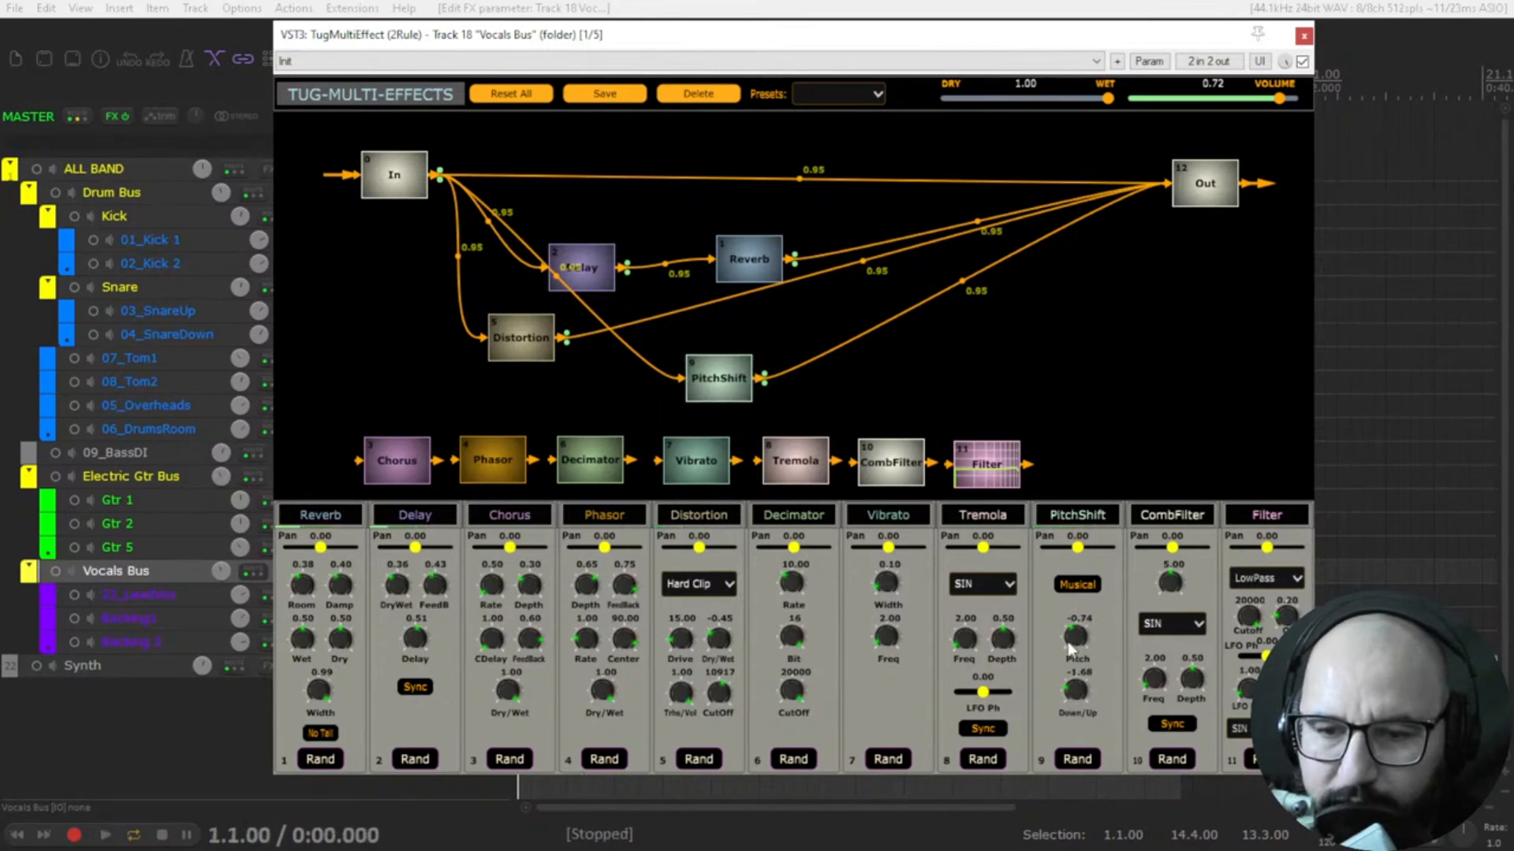
key("space")
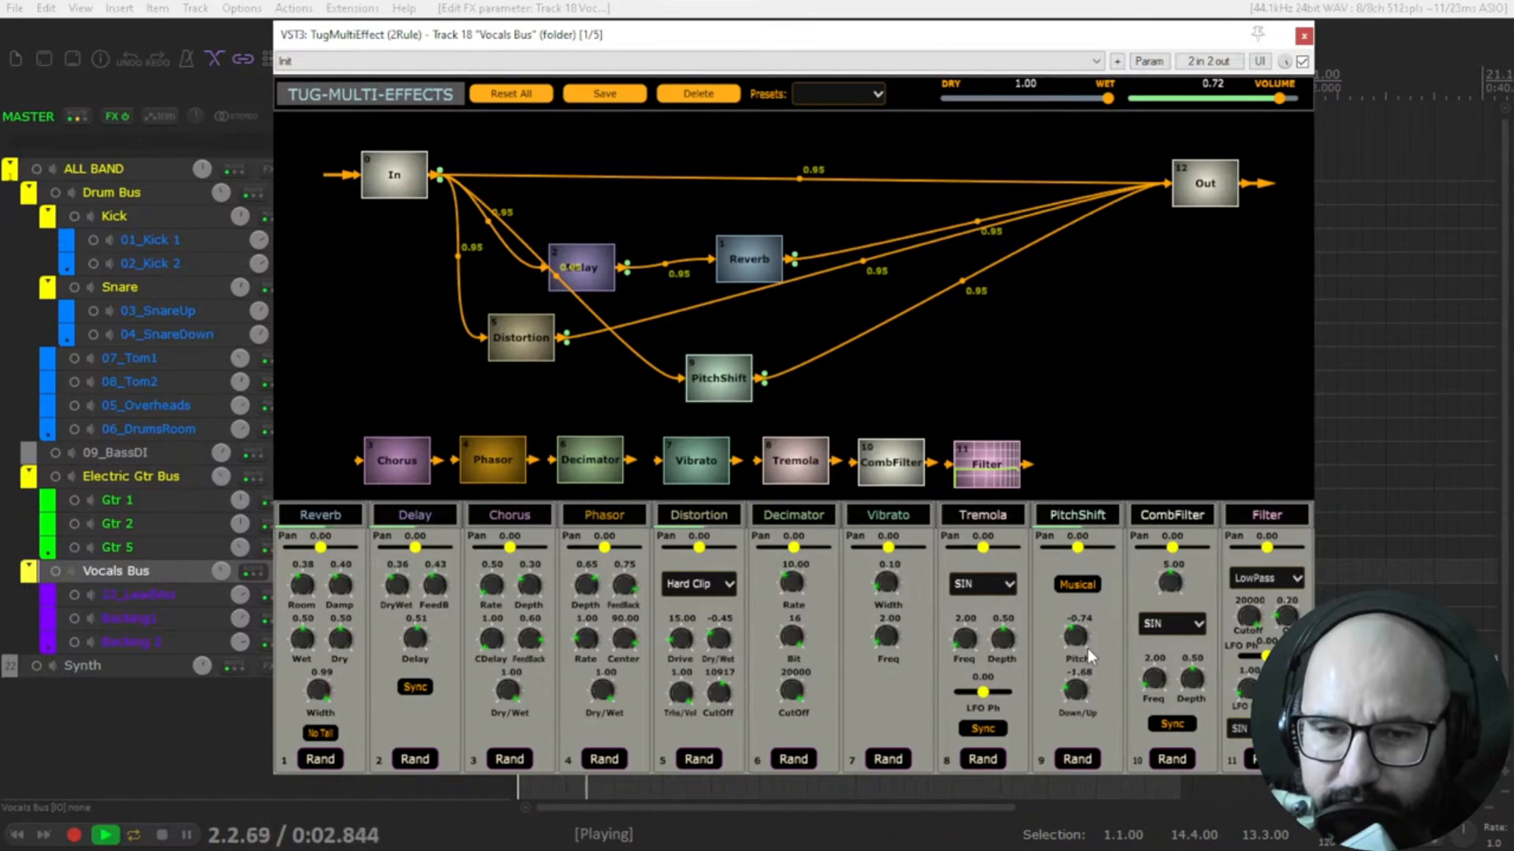
key("space")
- Enable Musical mode for PitchShift and set Octave to -1, Semi to -4 and Down/Up to 0.17, auditioning the vocals
left_click(1076, 585)
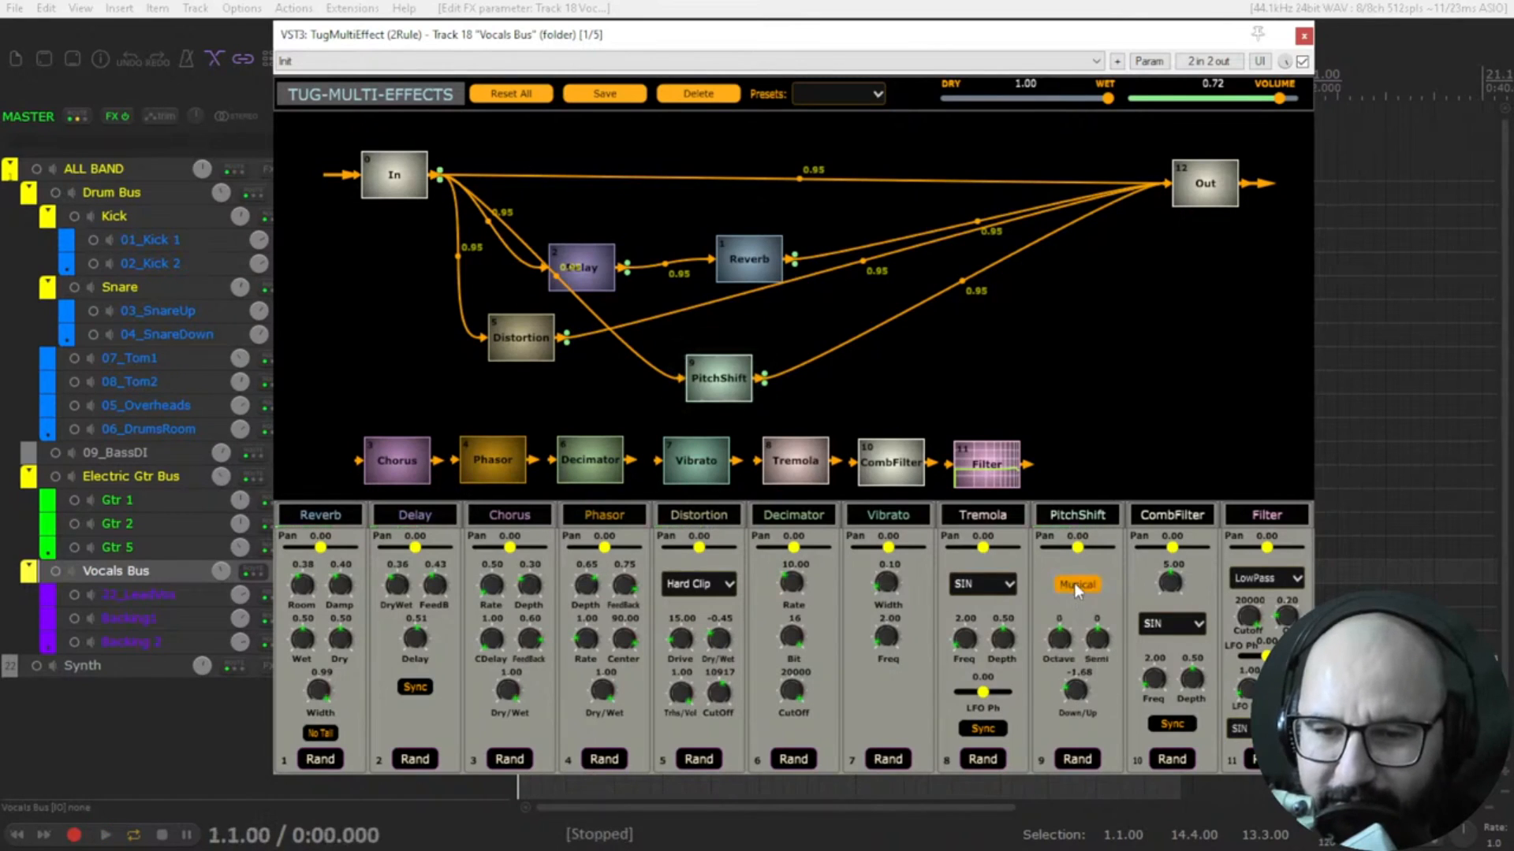
left_click_drag(1059, 638, 1081, 683)
key("space")
double_click(1077, 692)
key("space")
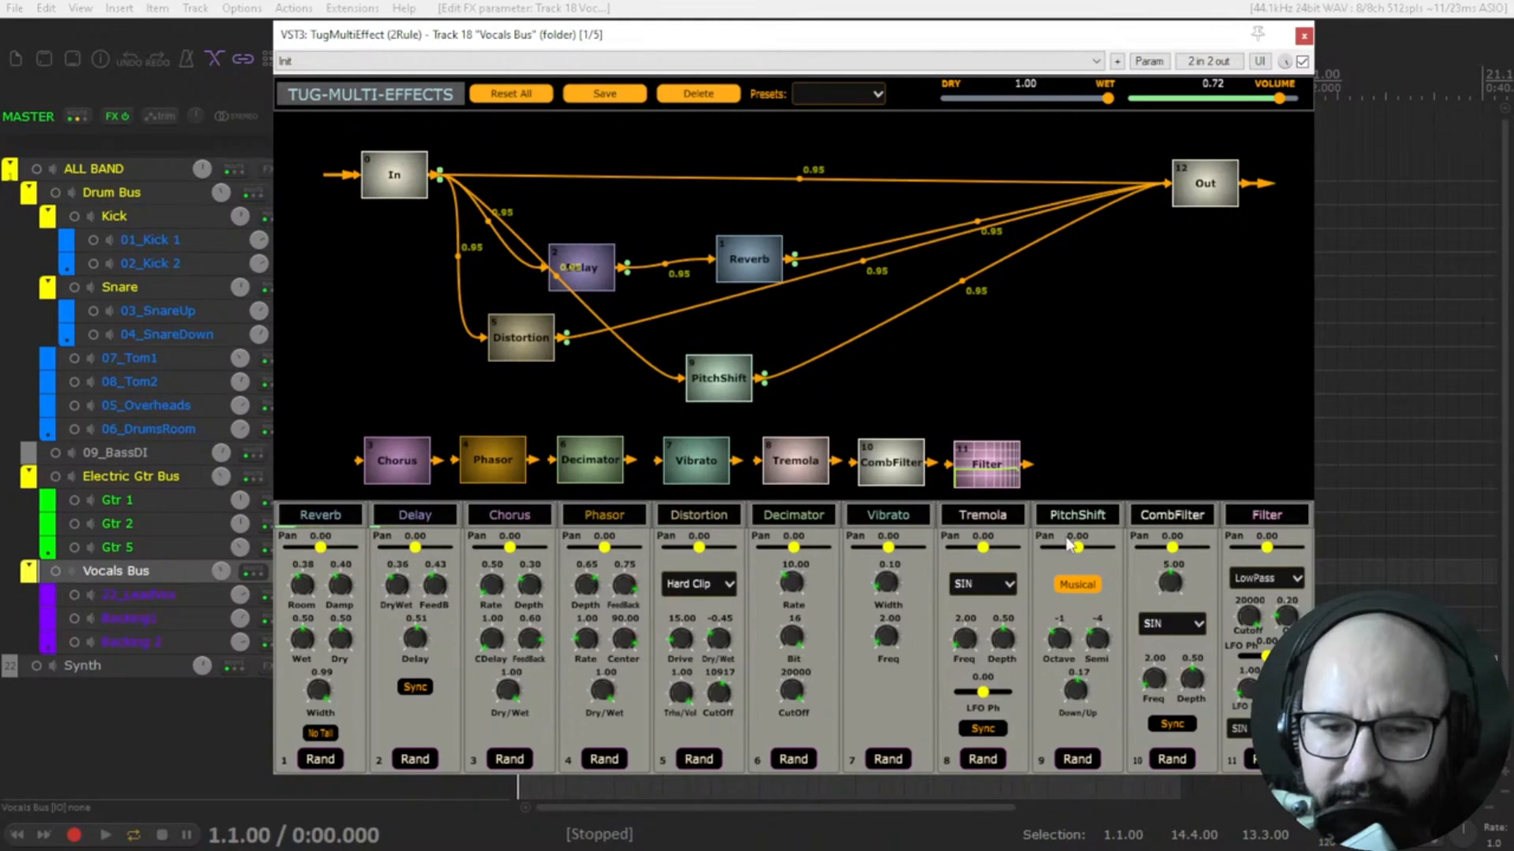